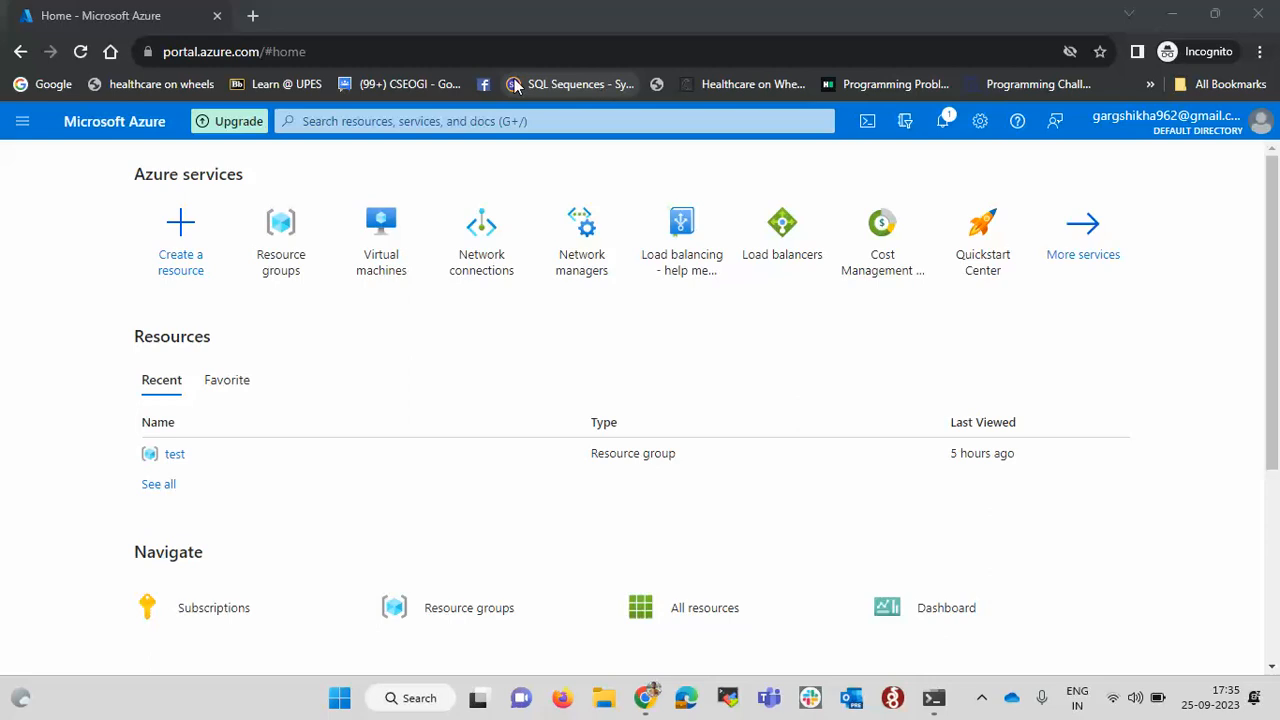
- Find the Virtual machines service by searching for "virtual" and start creating an Azure virtual machine
click(584, 121)
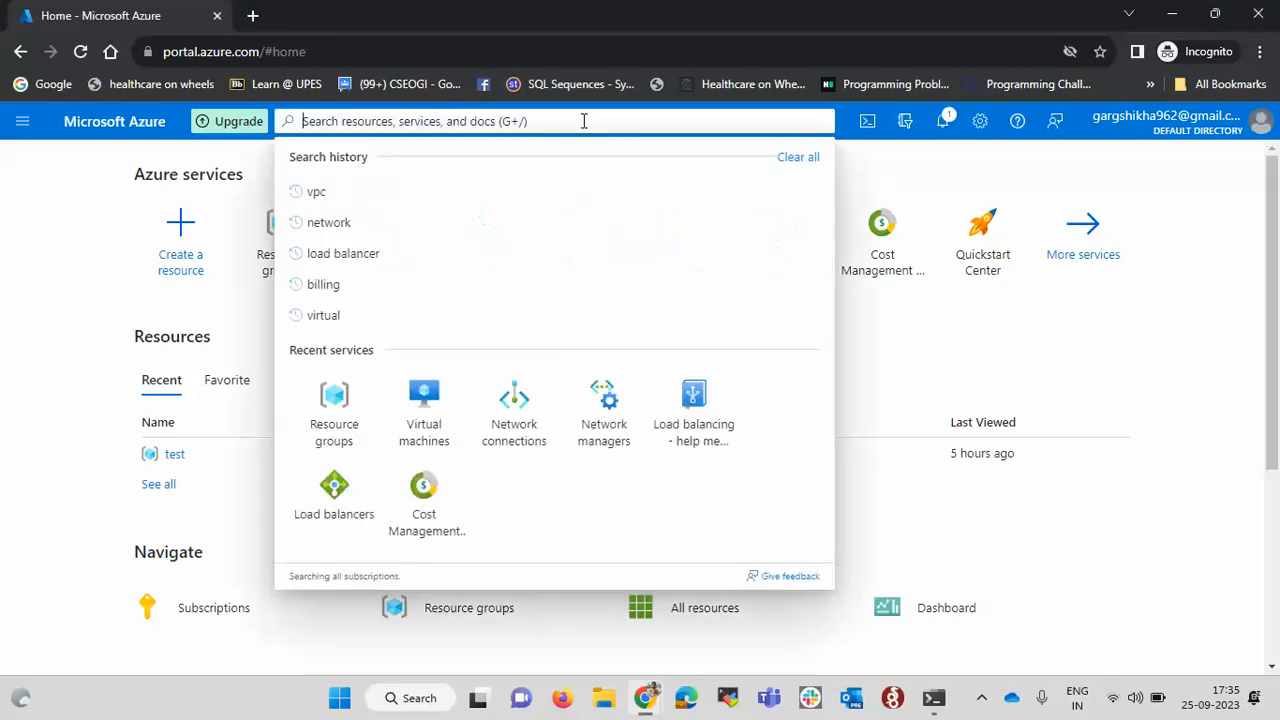
text(virtual)
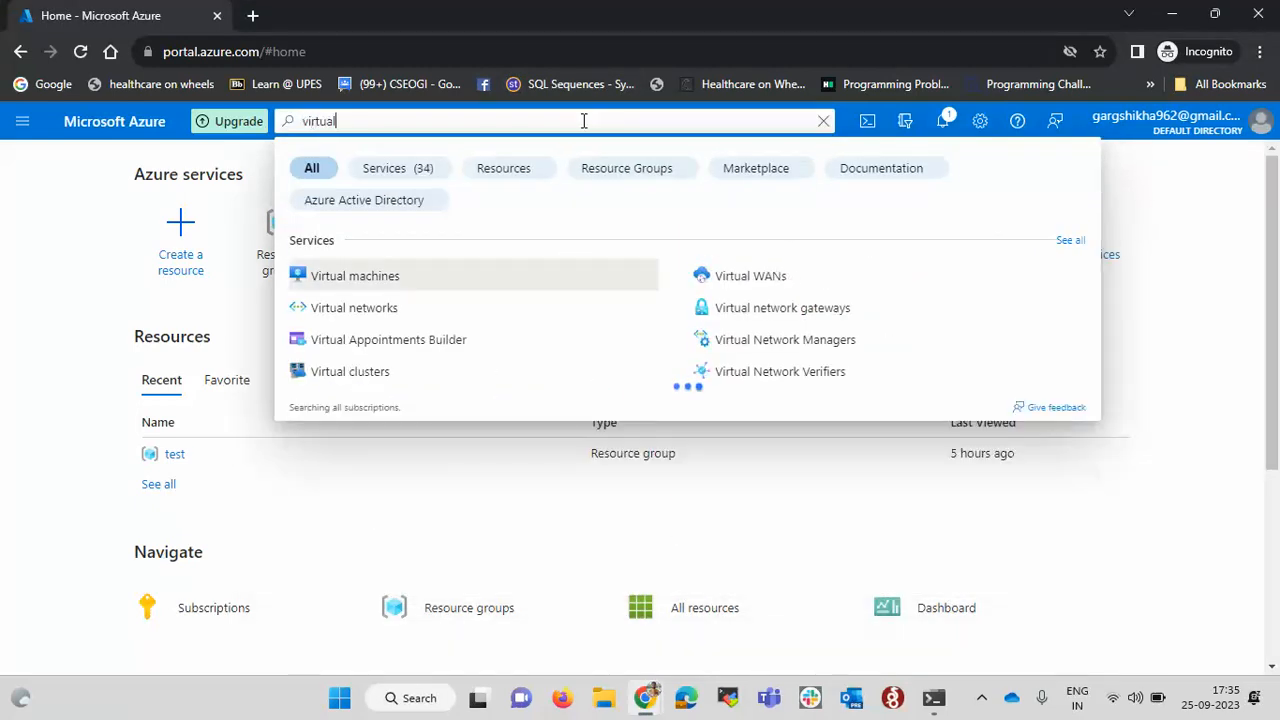
click(384, 283)
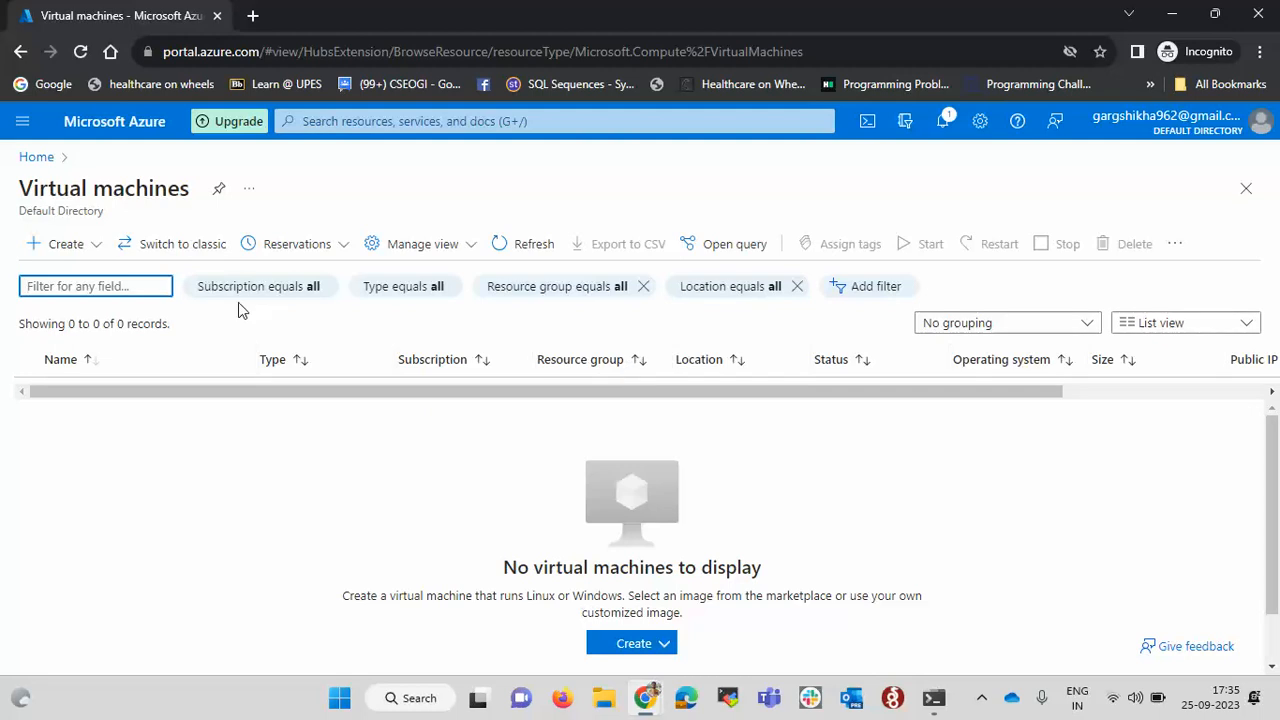
click(63, 250)
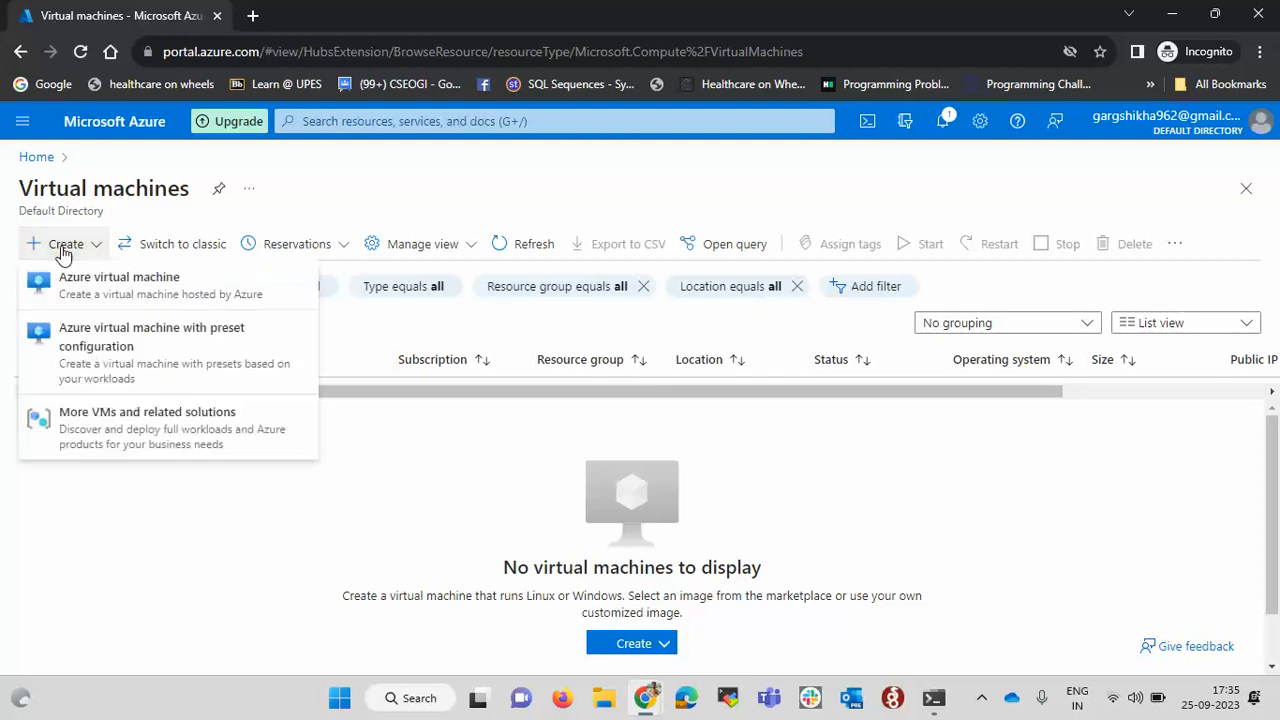
click(240, 291)
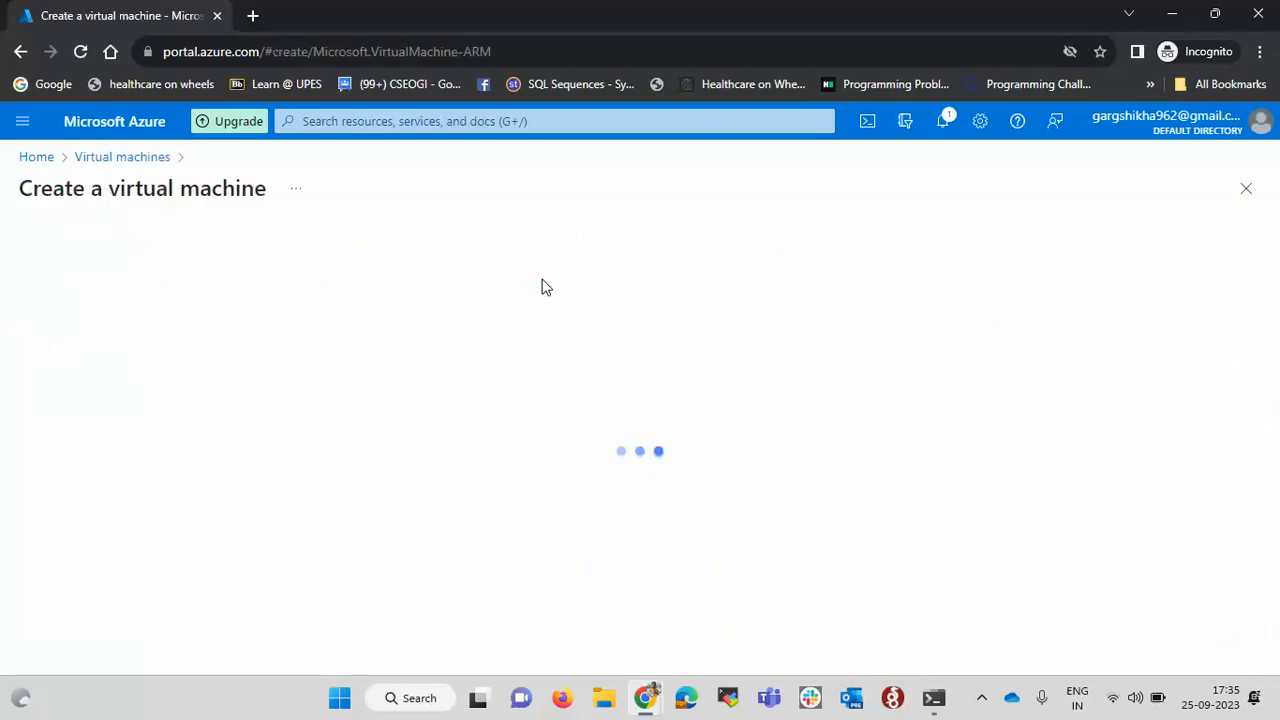
- Select the Free Trial subscription for the new virtual machine
scroll(500, 415, down, 3)
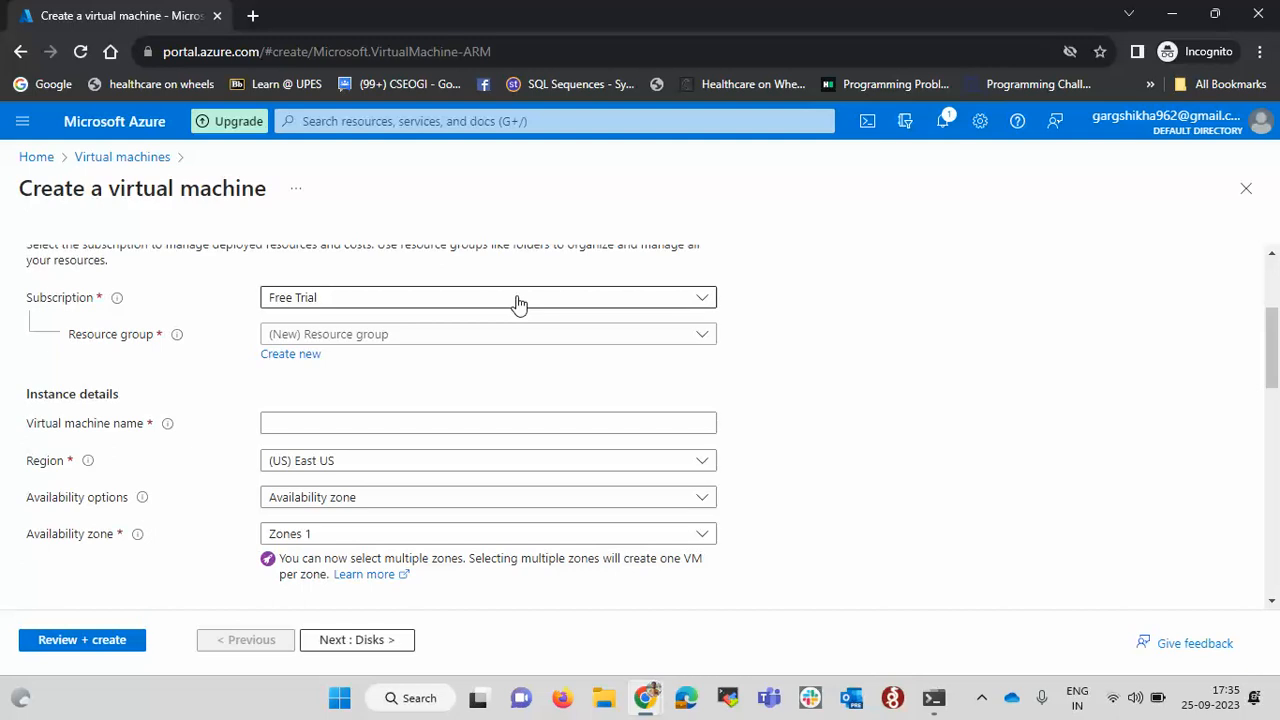
click(517, 303)
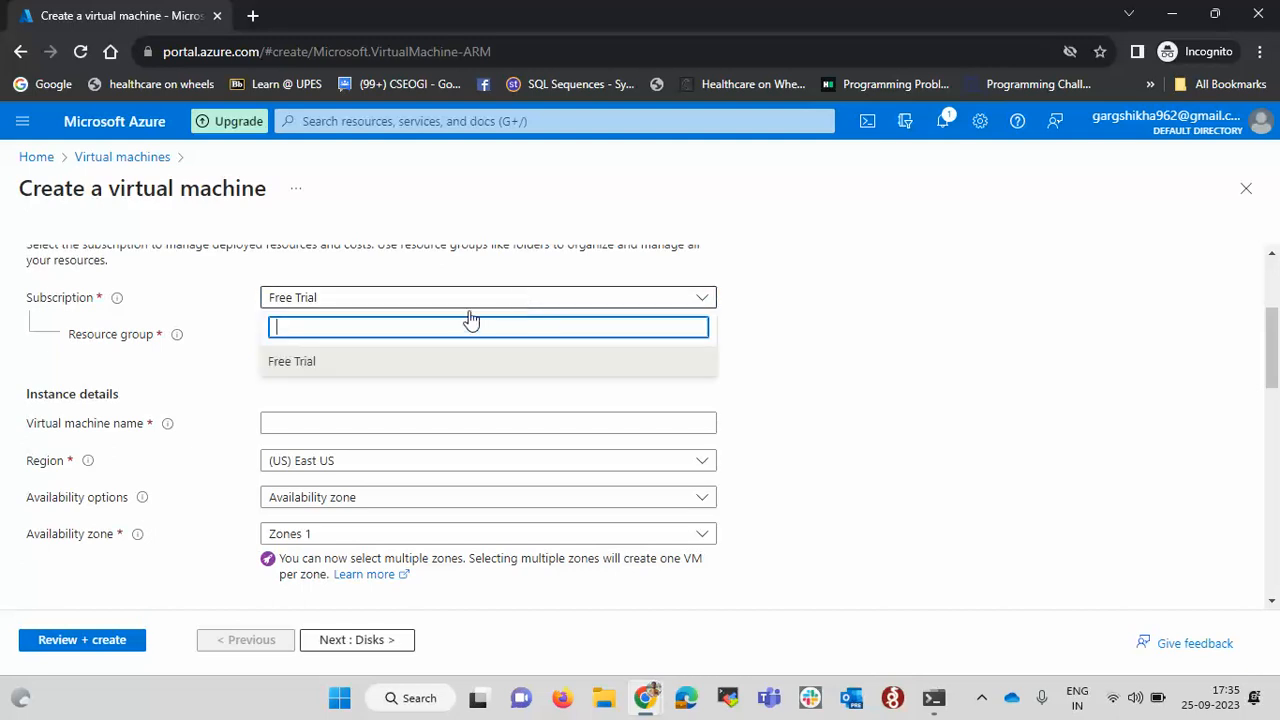
click(442, 373)
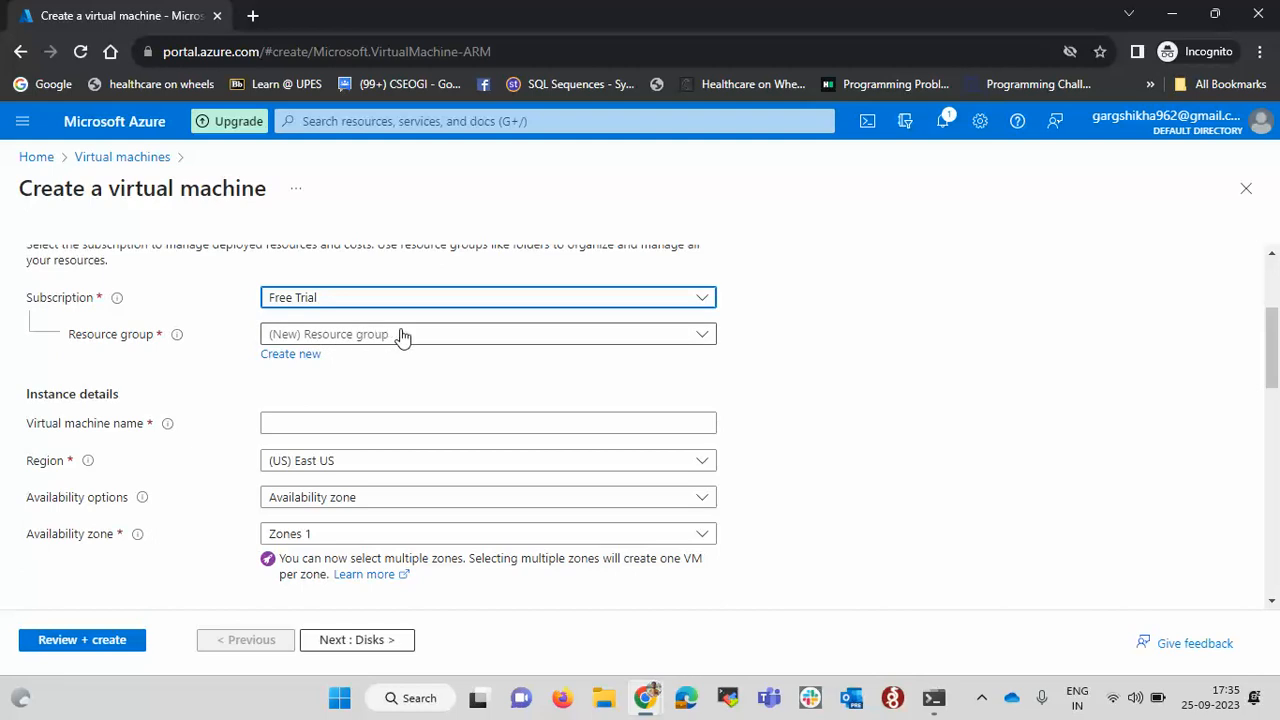
- Look through the existing resource groups and create a new one named Example-rg for the virtual machine
click(414, 336)
click(800, 351)
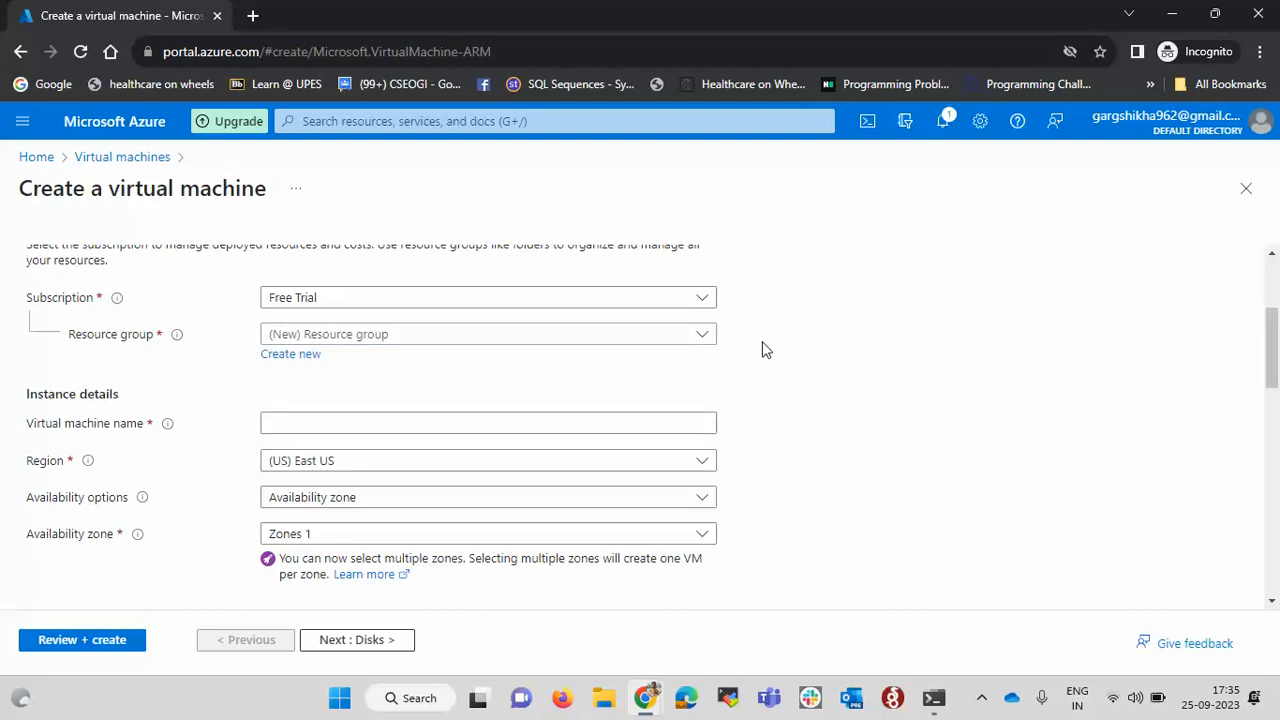
click(677, 340)
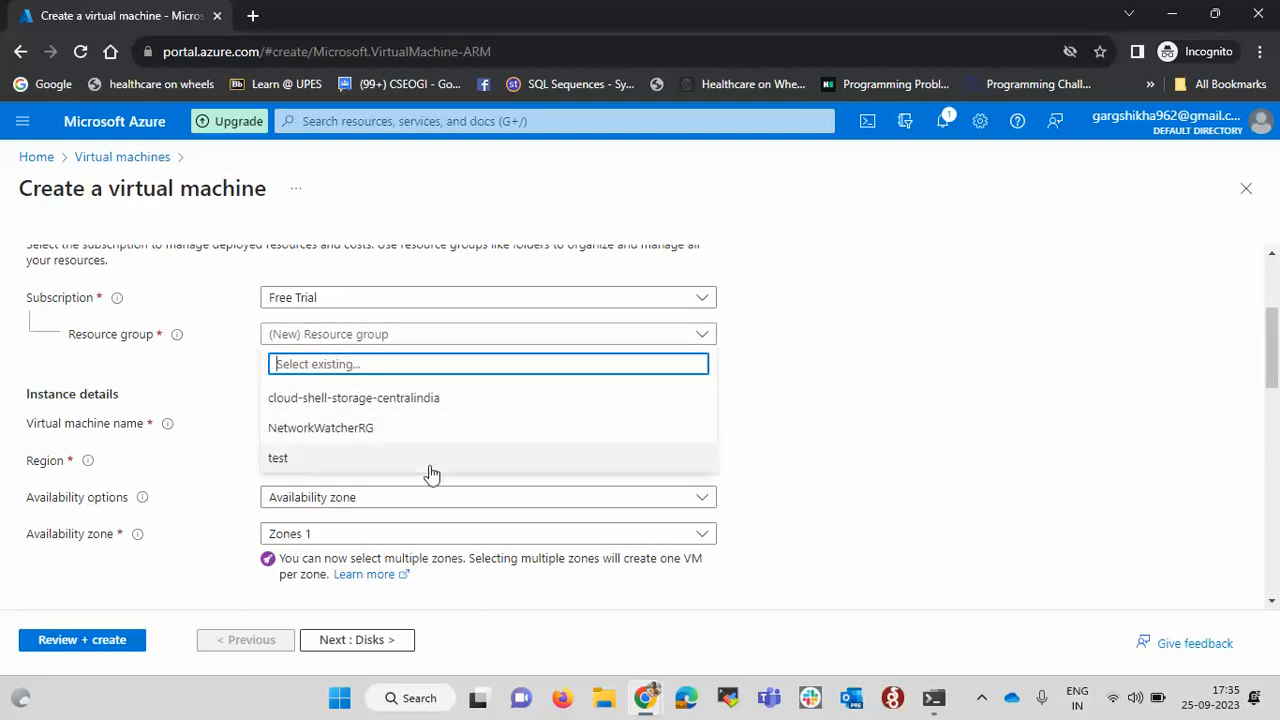
click(889, 417)
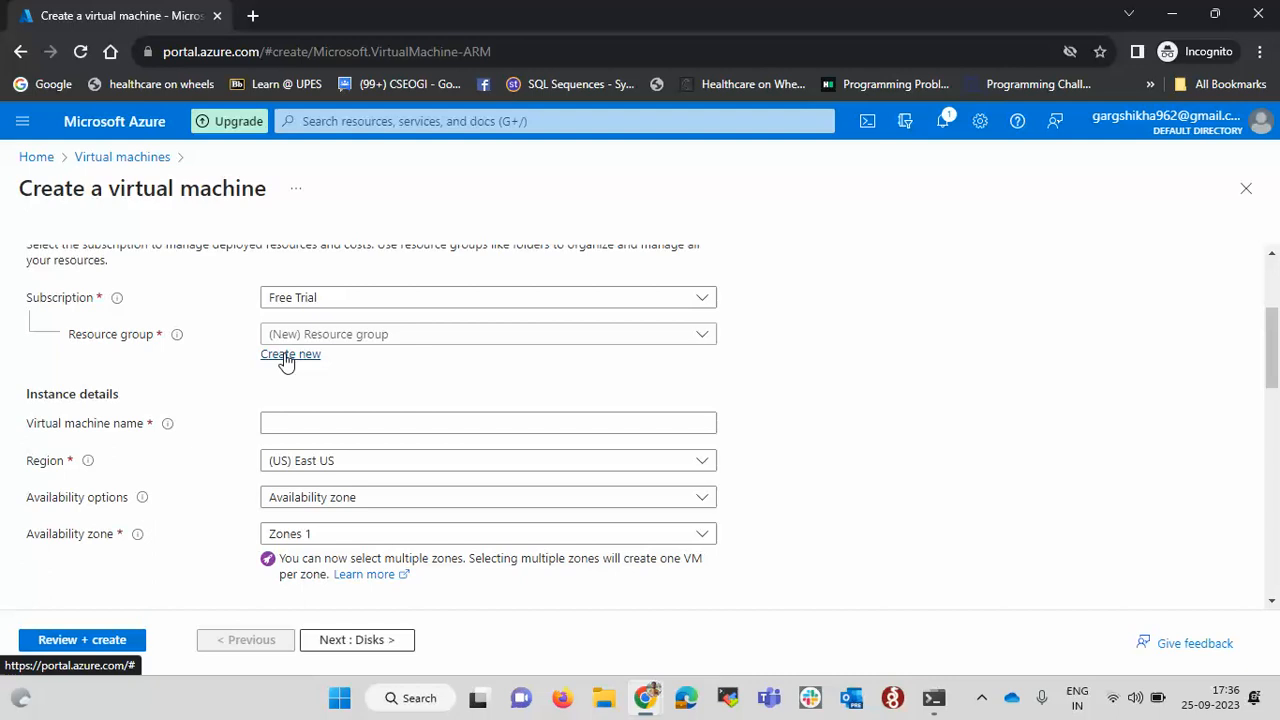
click(292, 358)
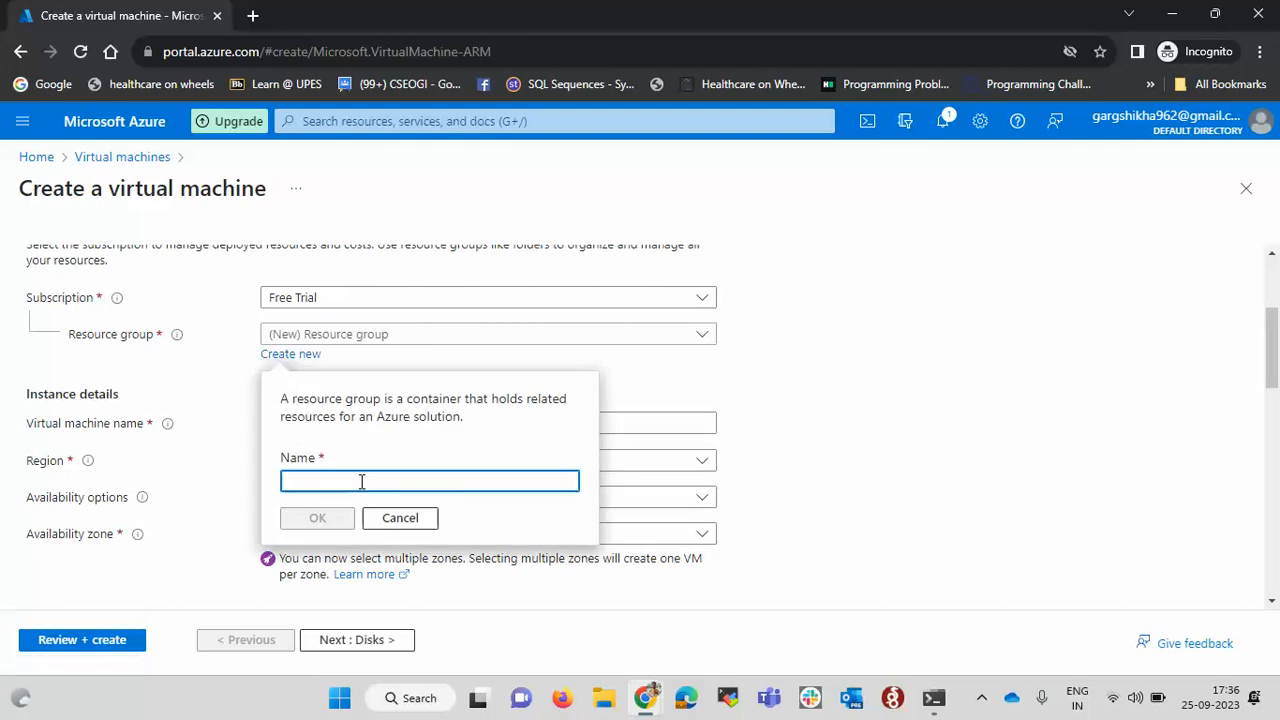
text(Example-rg)
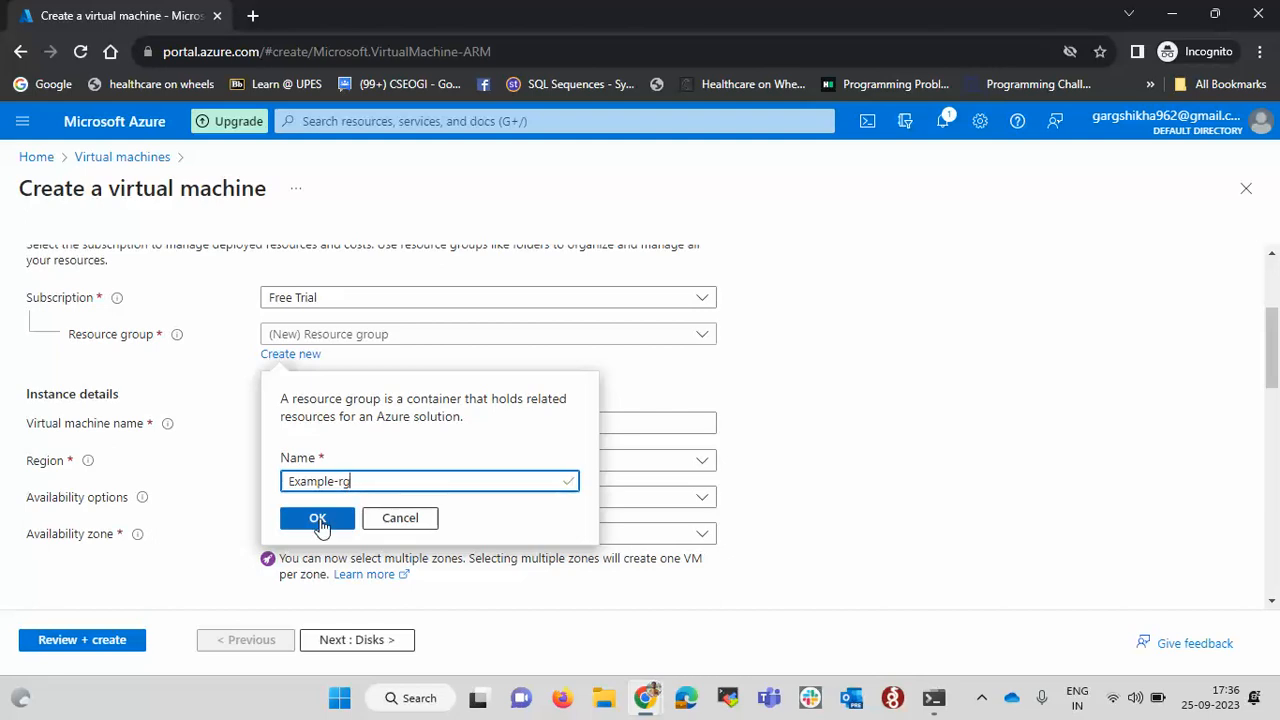
click(322, 524)
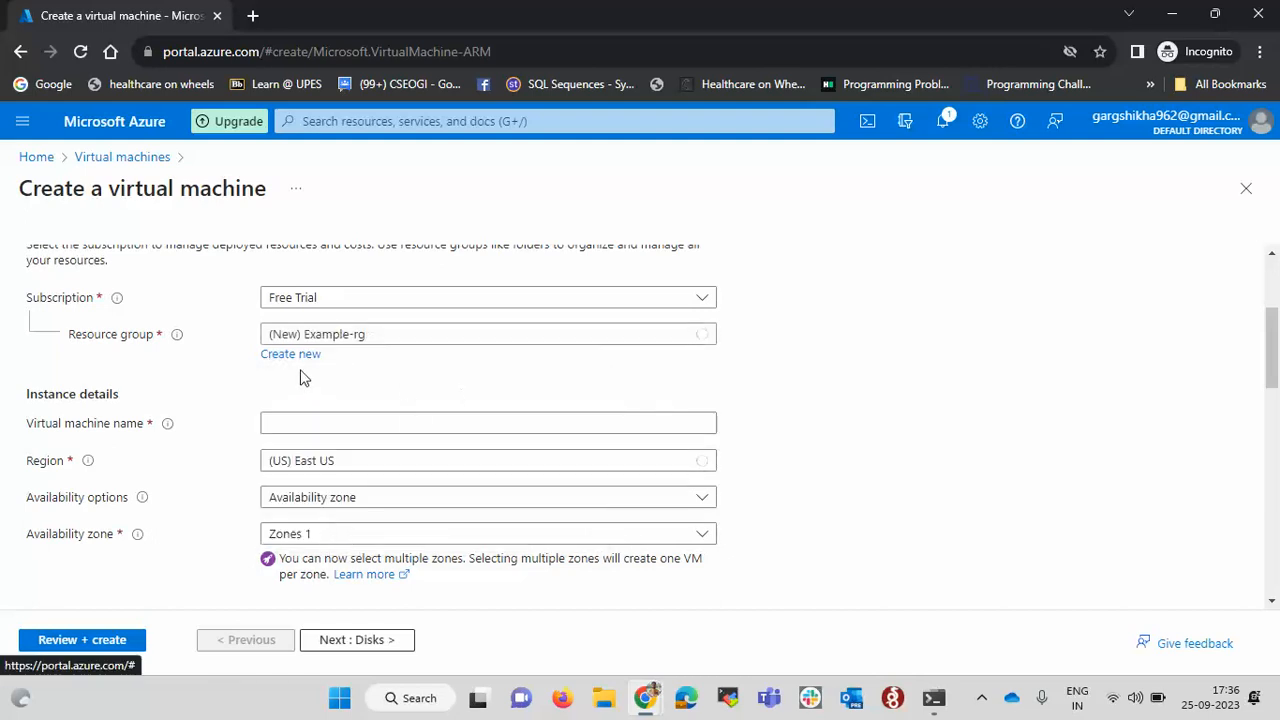
- Name the virtual machine example-vm in the instance details
scroll(447, 350, down, 1)
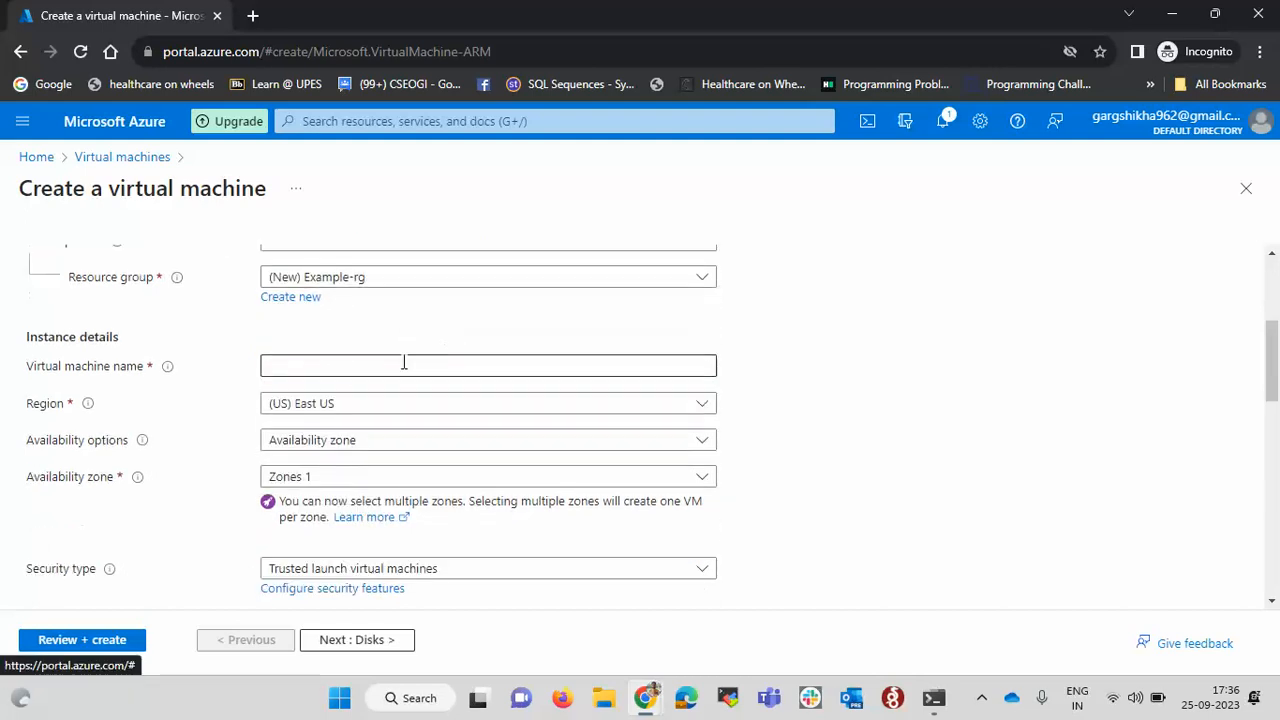
click(404, 364)
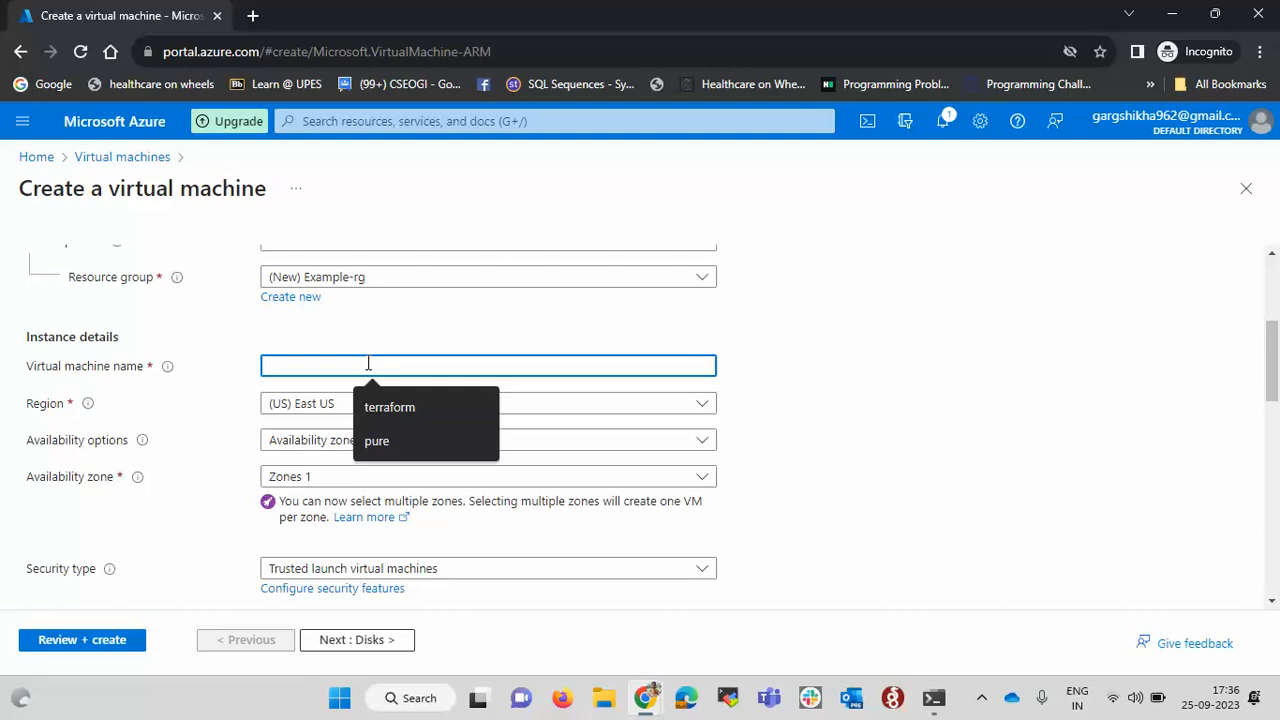
text(ex)
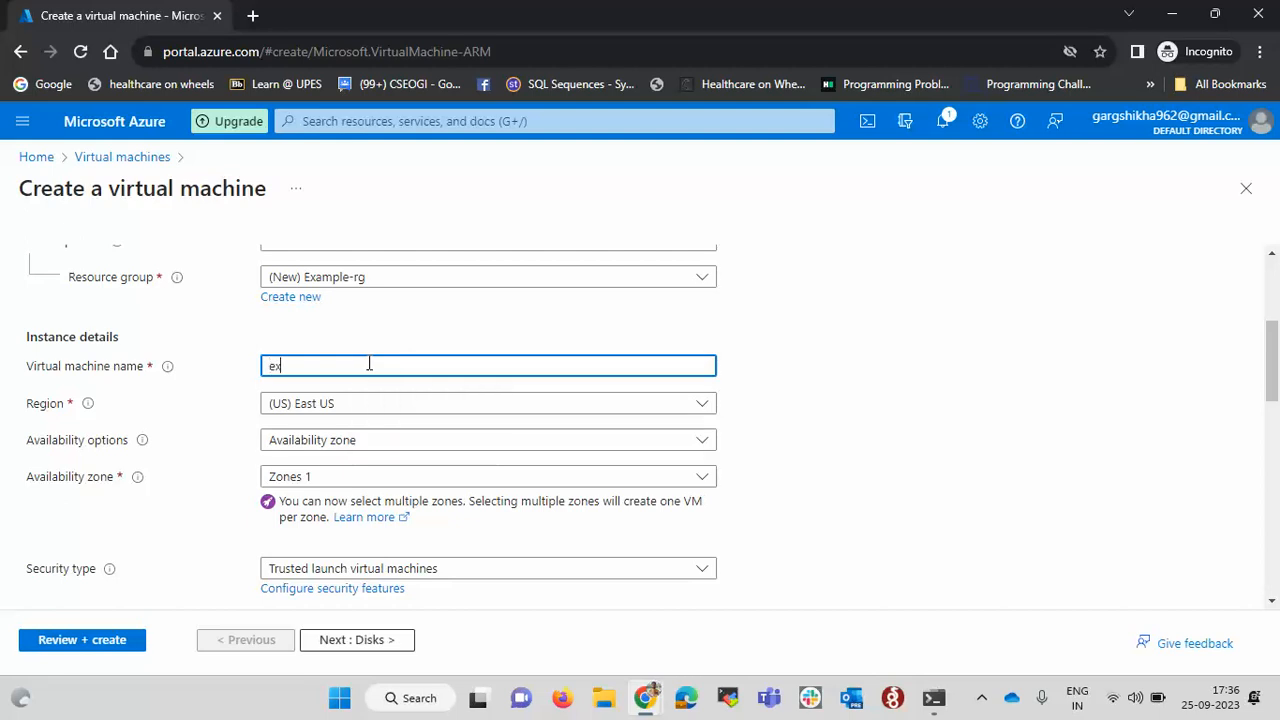
text(ample-vm)
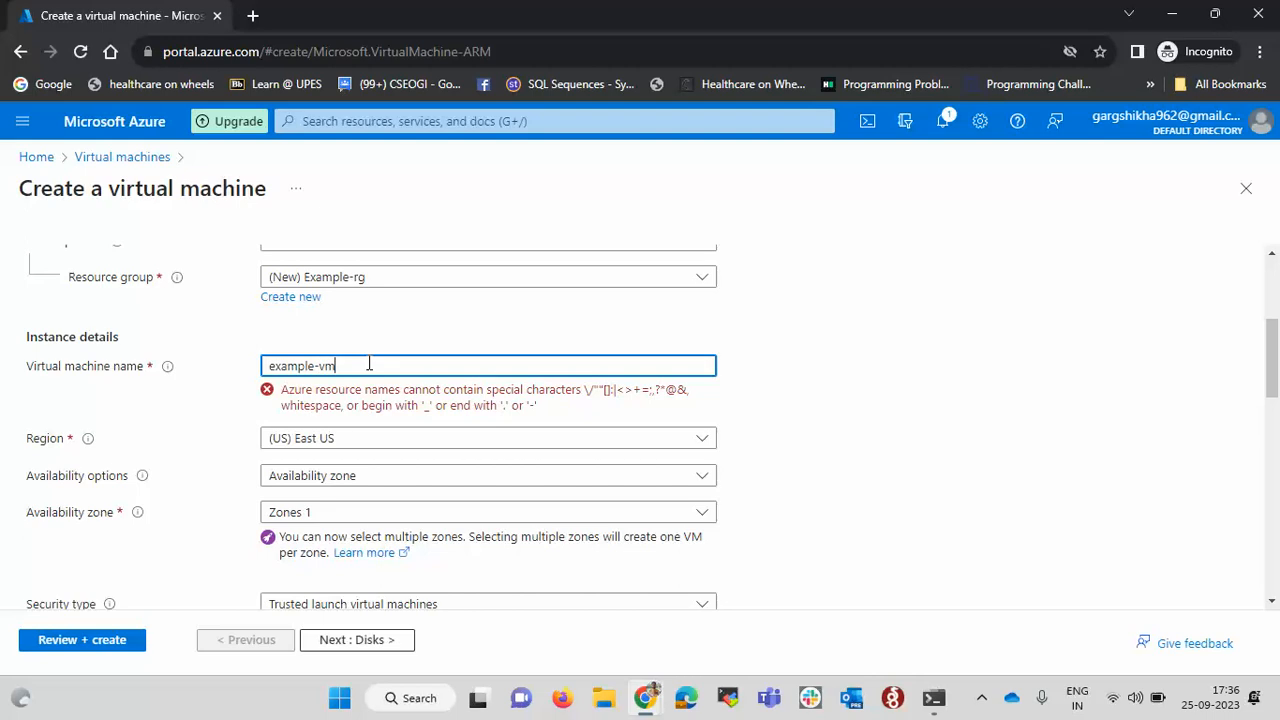
click(450, 330)
- Choose (US) East US as the virtual machine's region
scroll(450, 330, down, 1)
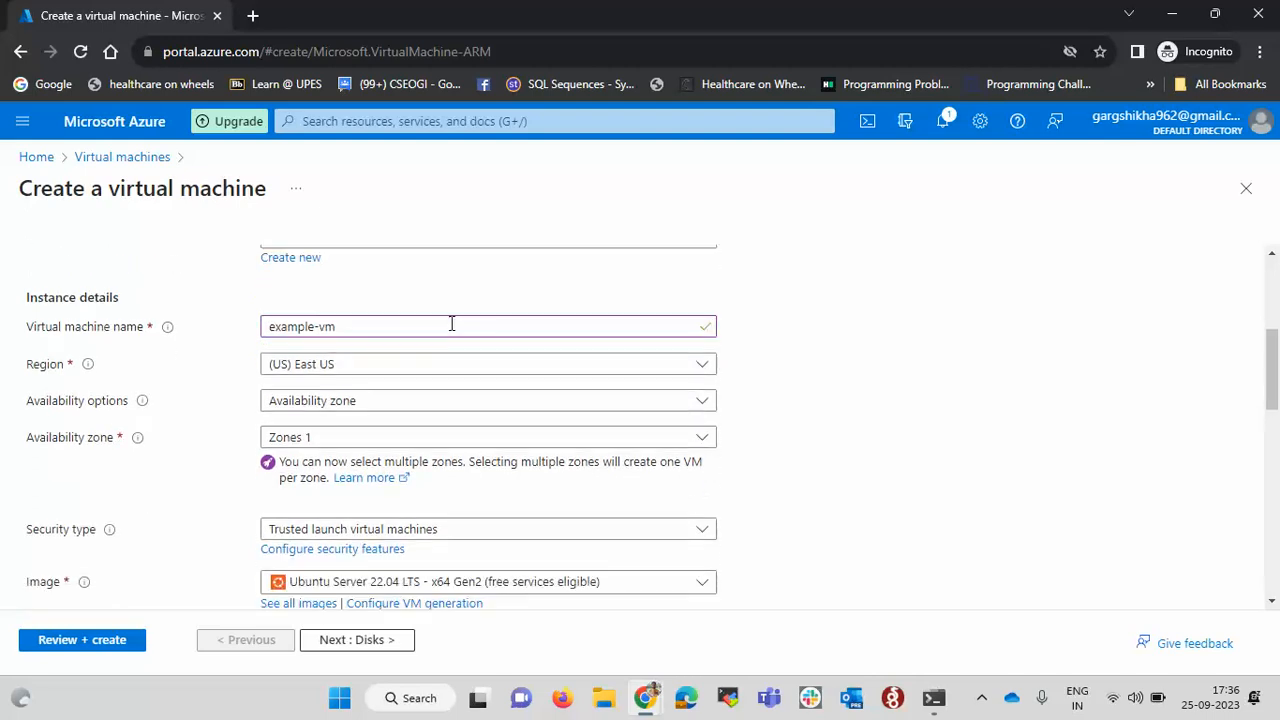
click(378, 369)
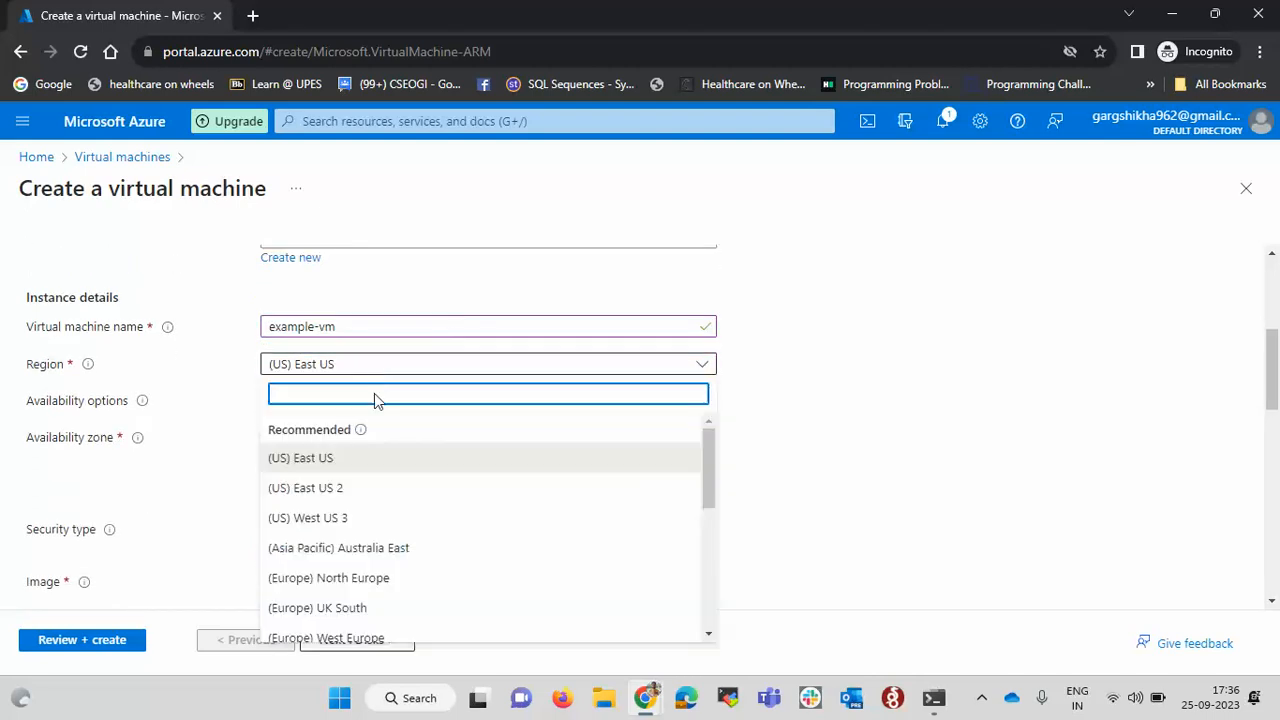
click(783, 466)
click(353, 368)
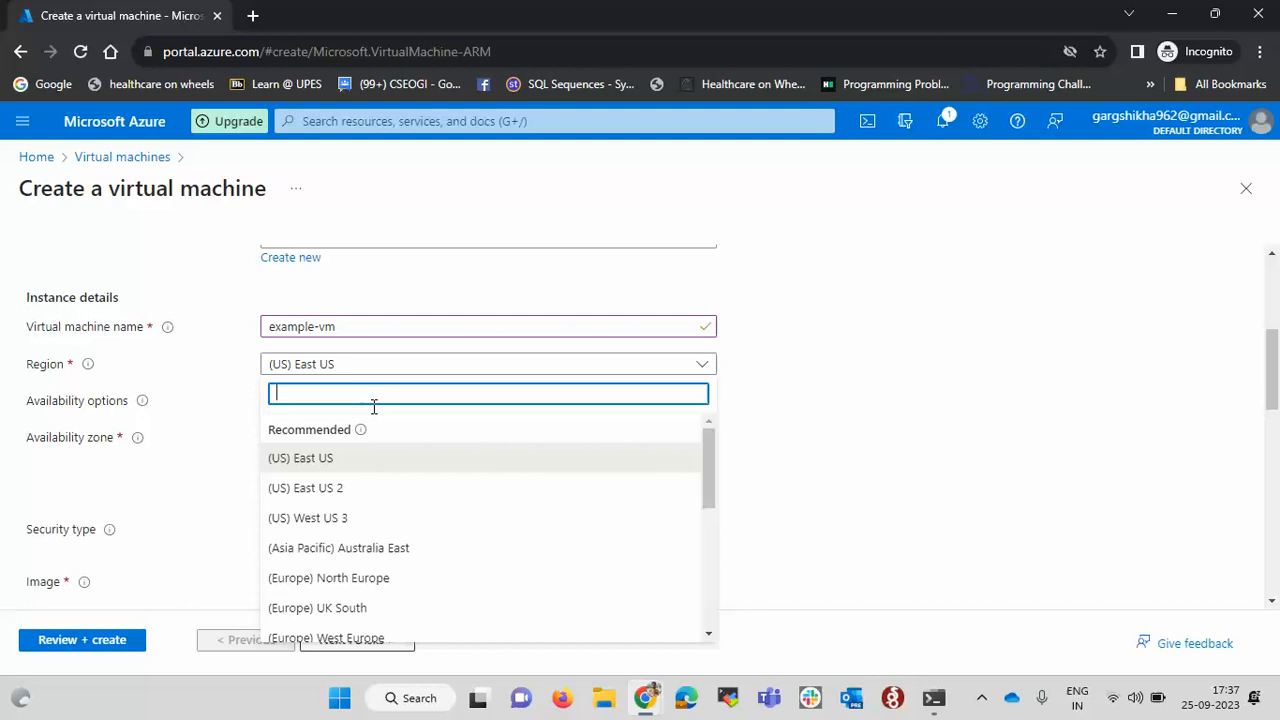
click(397, 468)
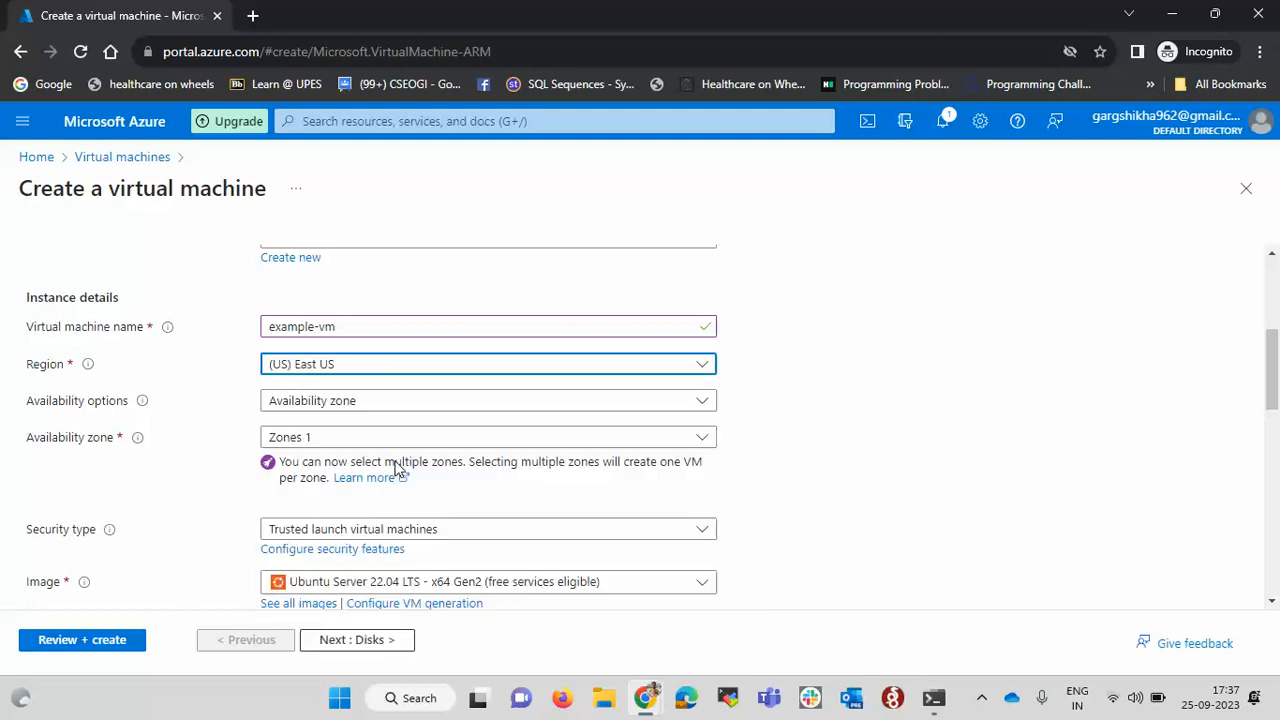
- Examine the operating system images offered for the virtual machine, keeping the Ubuntu Server 22.04 LTS image
scroll(551, 466, down, 2)
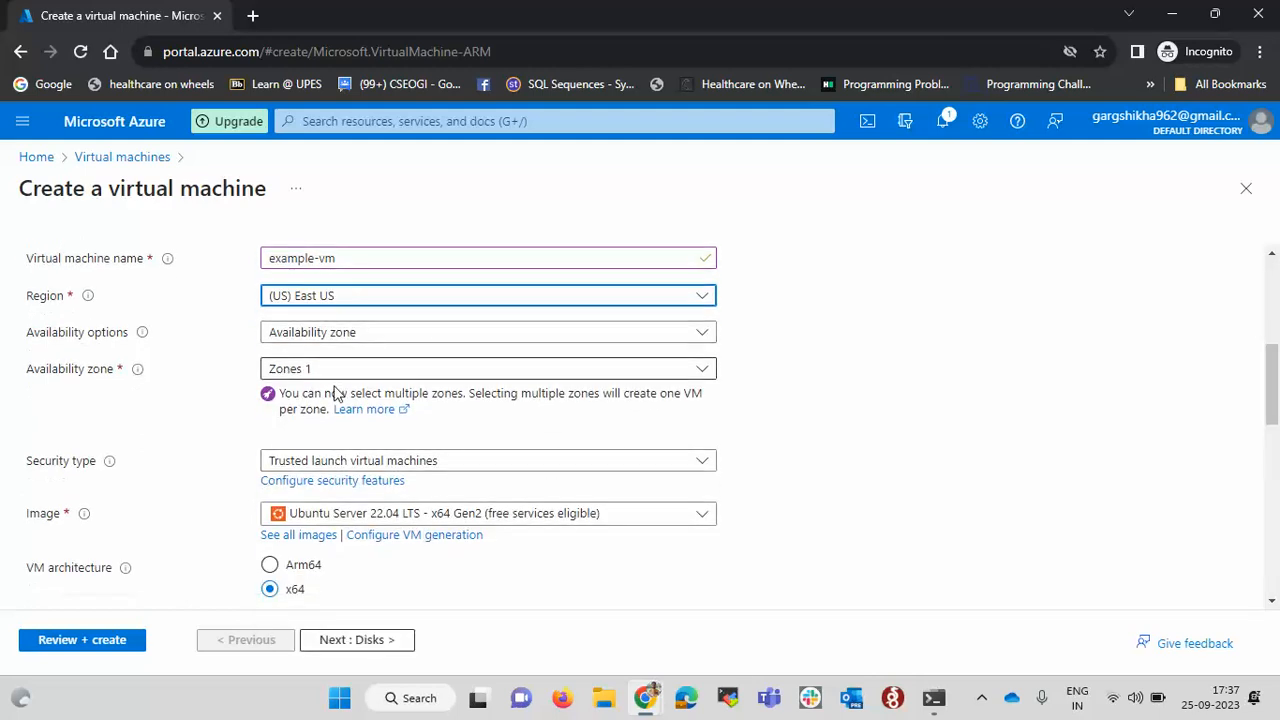
scroll(337, 395, down, 3)
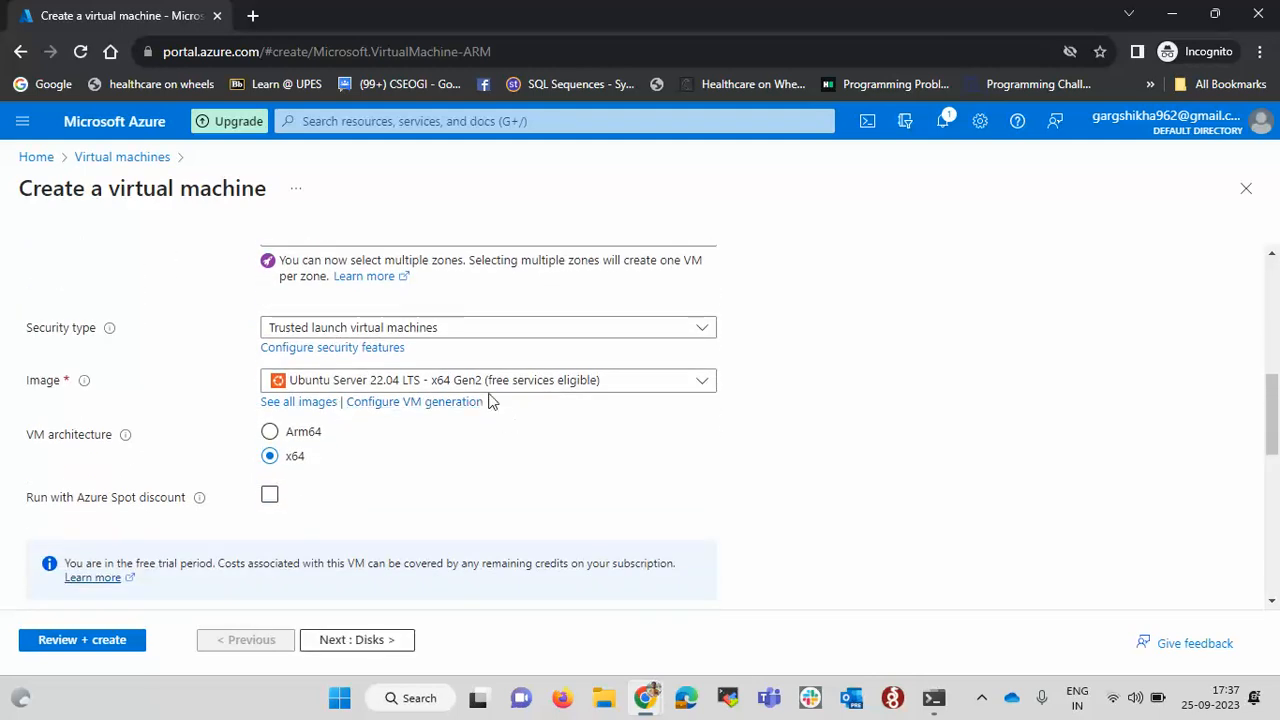
click(562, 386)
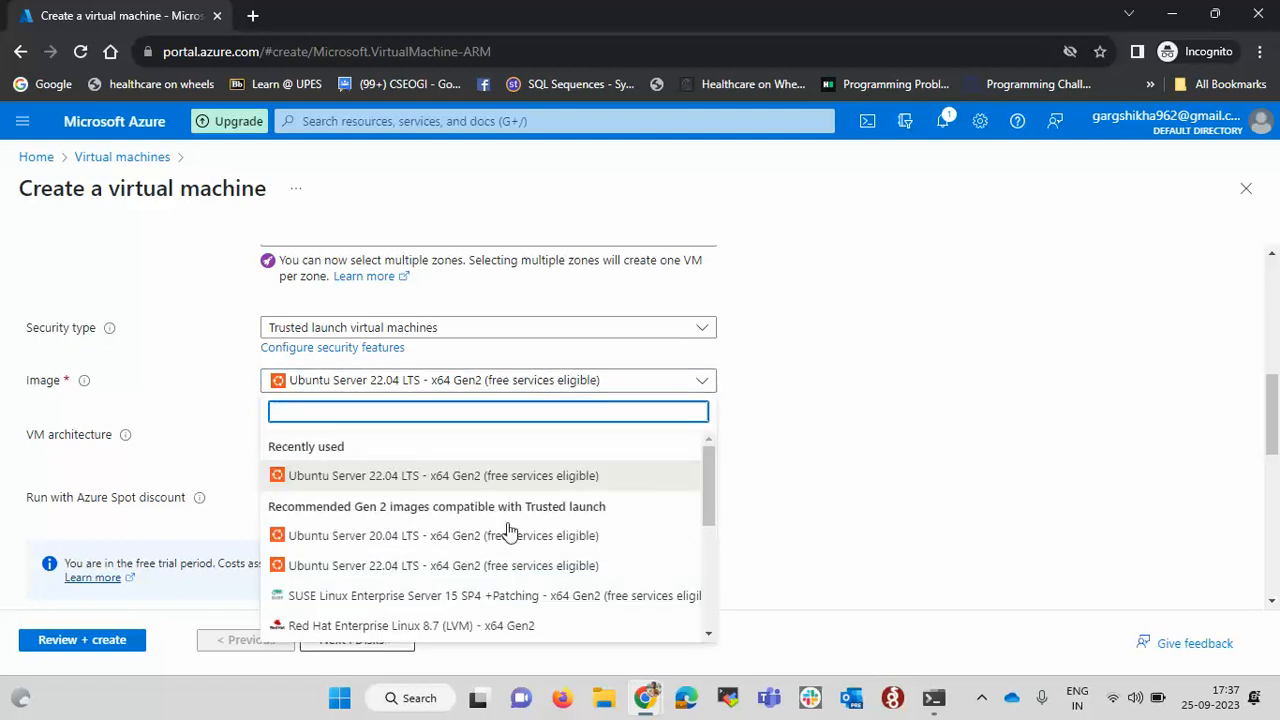
scroll(507, 565, down, 3)
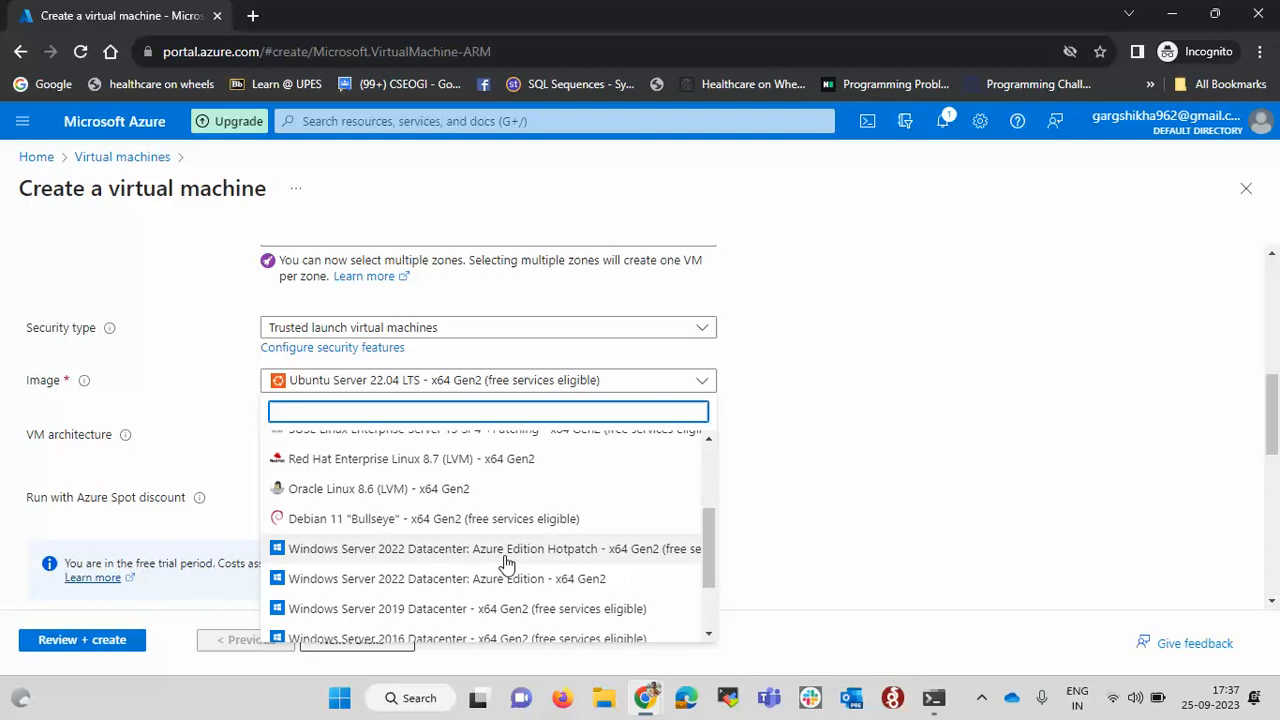
scroll(507, 565, down, 2)
scroll(507, 565, up, 1)
scroll(507, 565, up, 3)
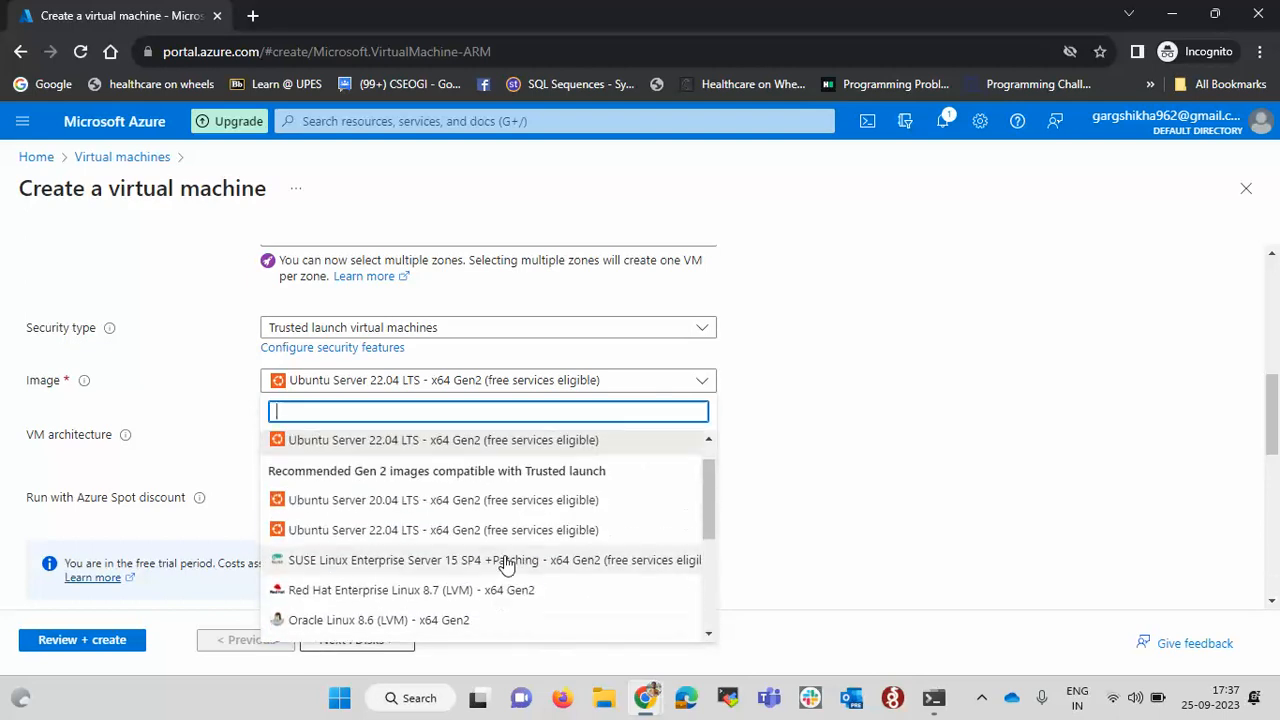
click(869, 498)
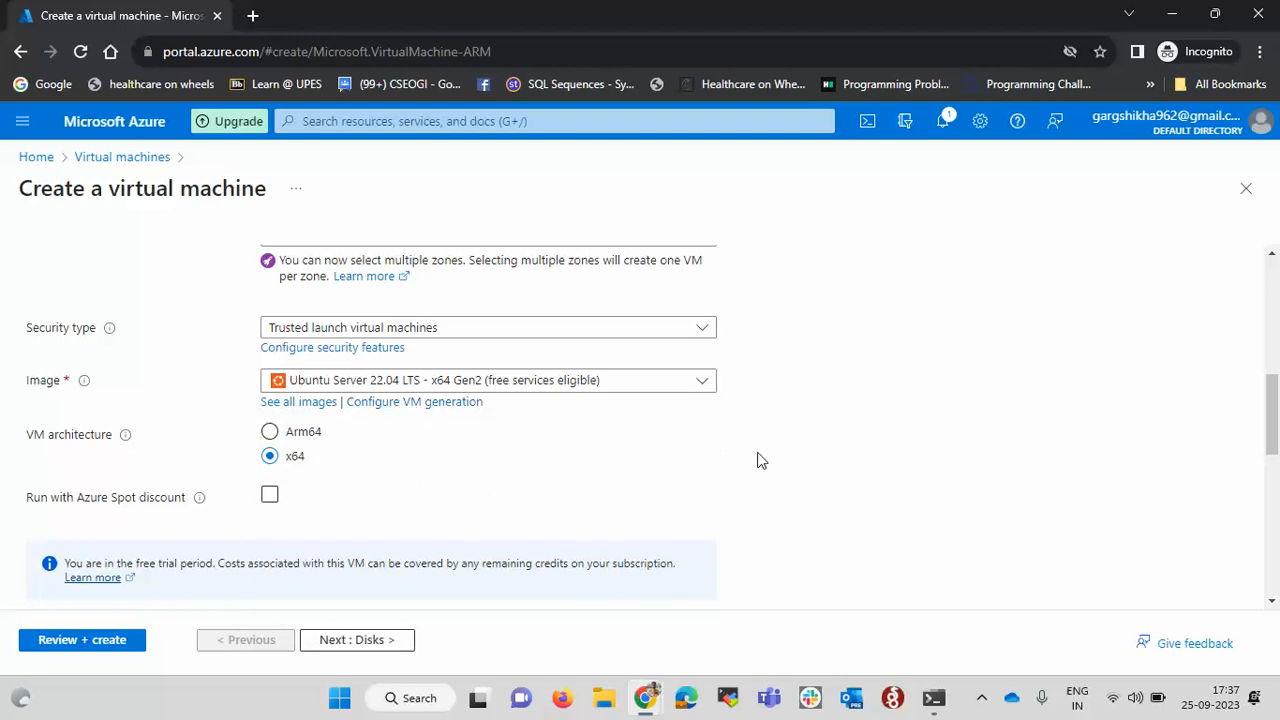
- Select the Standard_B1s size with 1 vcpu and 1 GiB memory for the virtual machine
scroll(758, 459, down, 3)
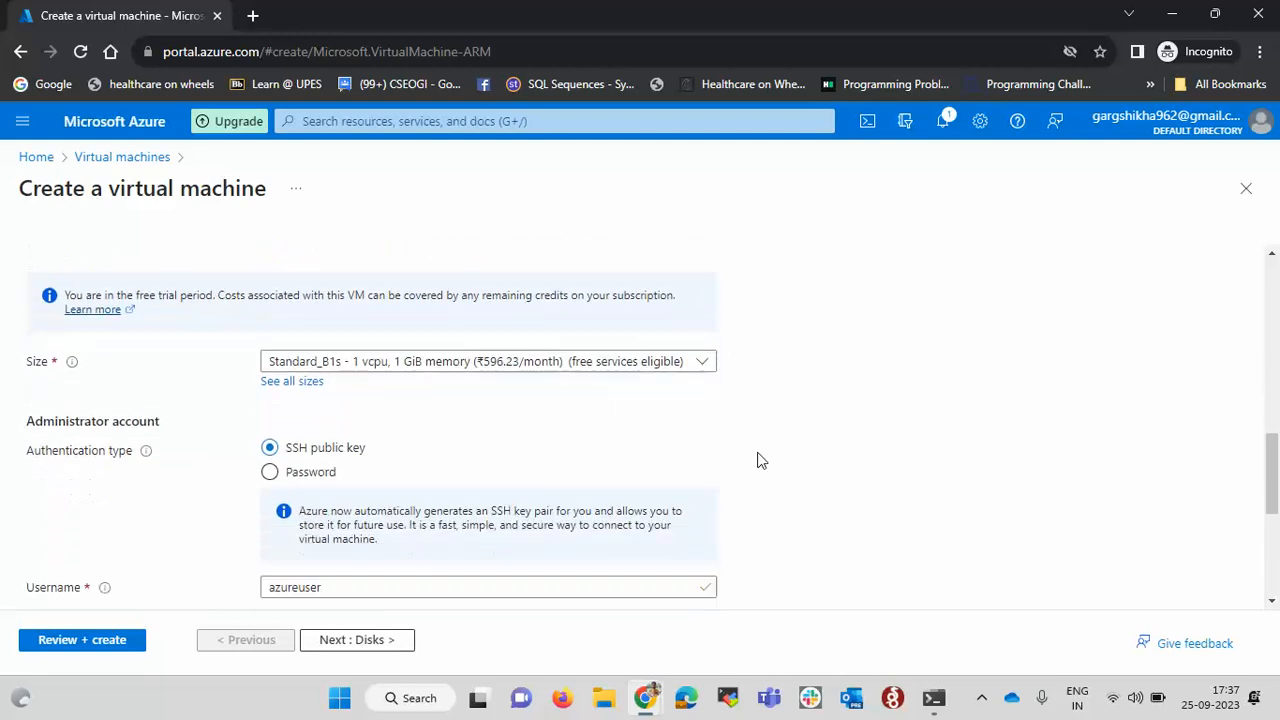
click(545, 354)
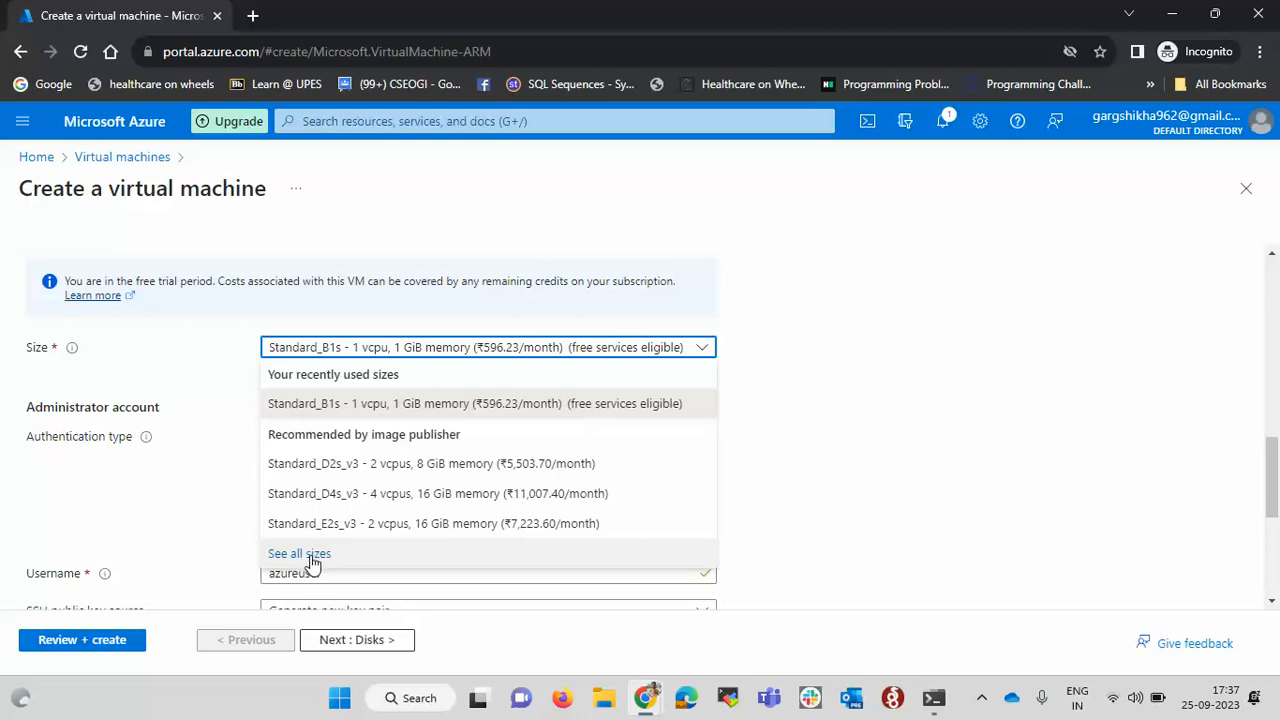
click(556, 404)
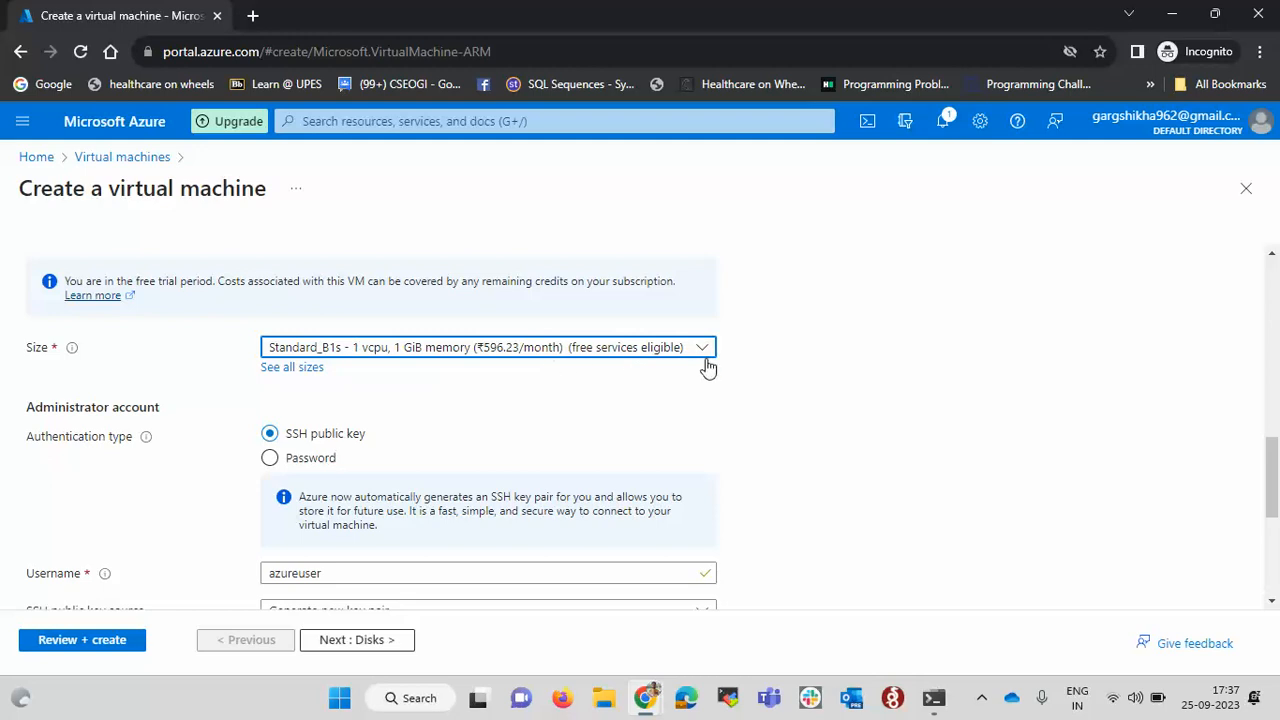
- Preview the Password authentication option and select SSH public key as the administrator account's authentication type
scroll(634, 396, down, 2)
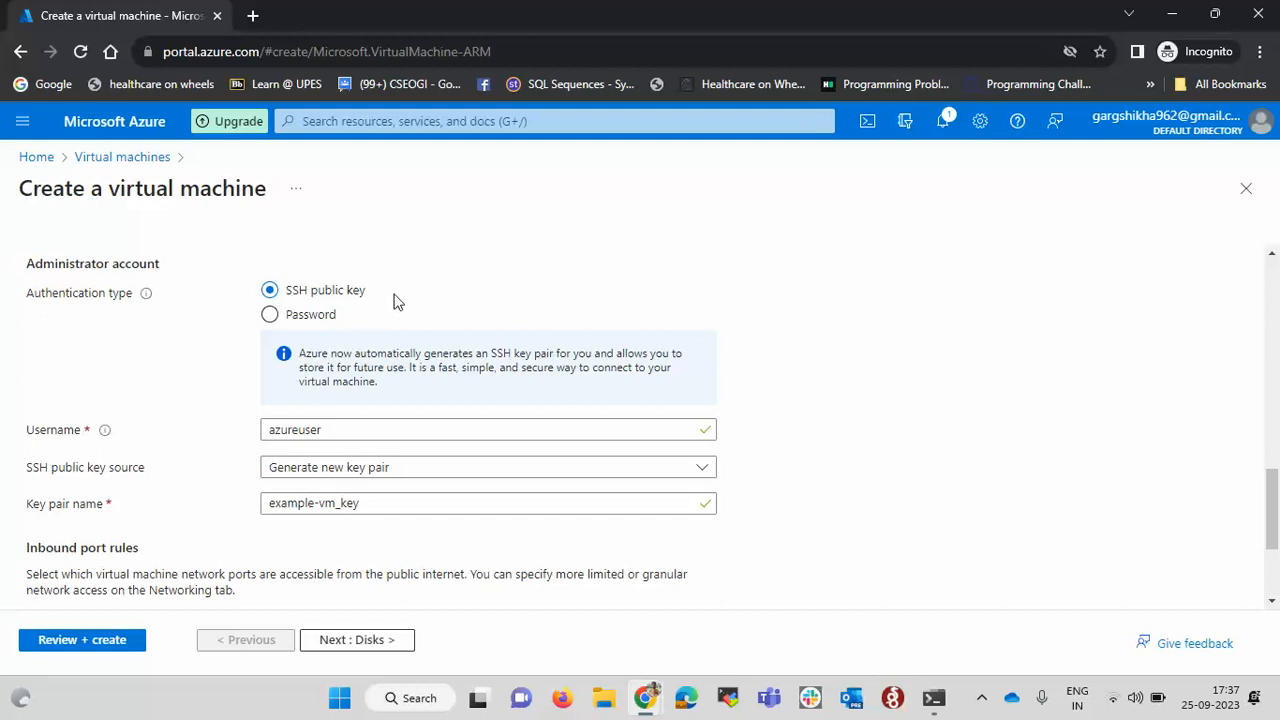
click(270, 314)
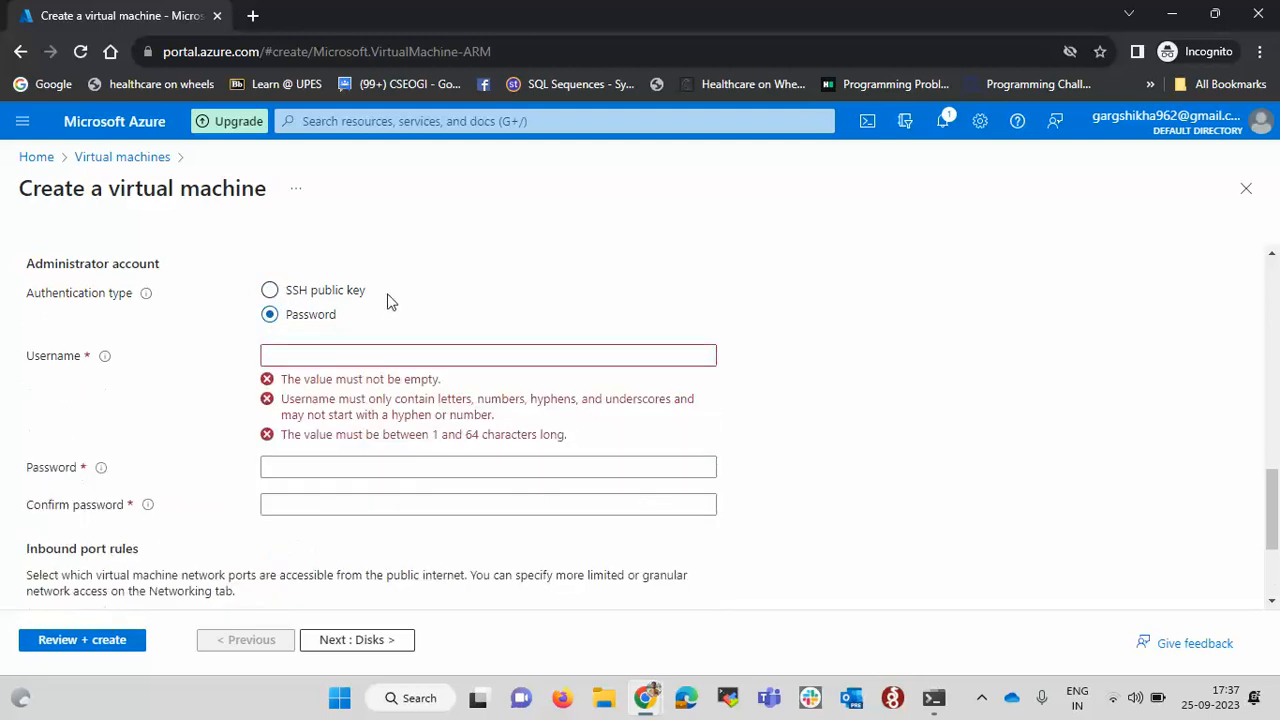
click(270, 290)
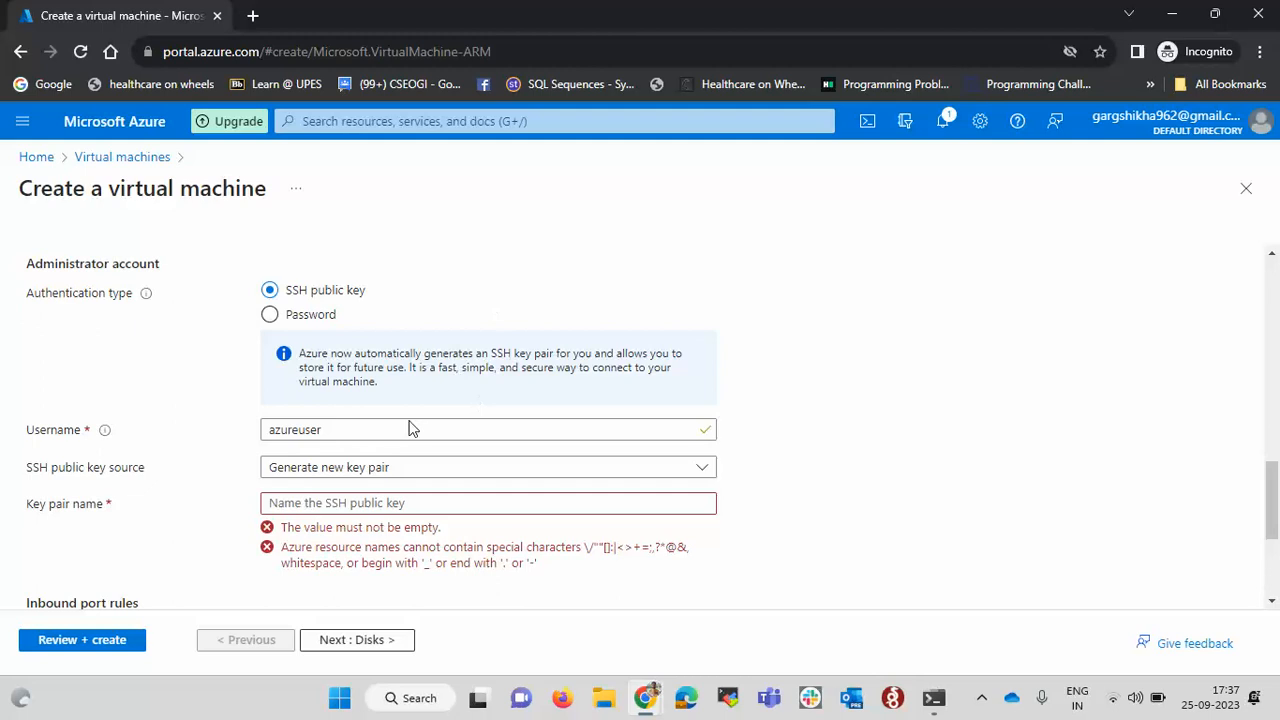
scroll(466, 431, down, 1)
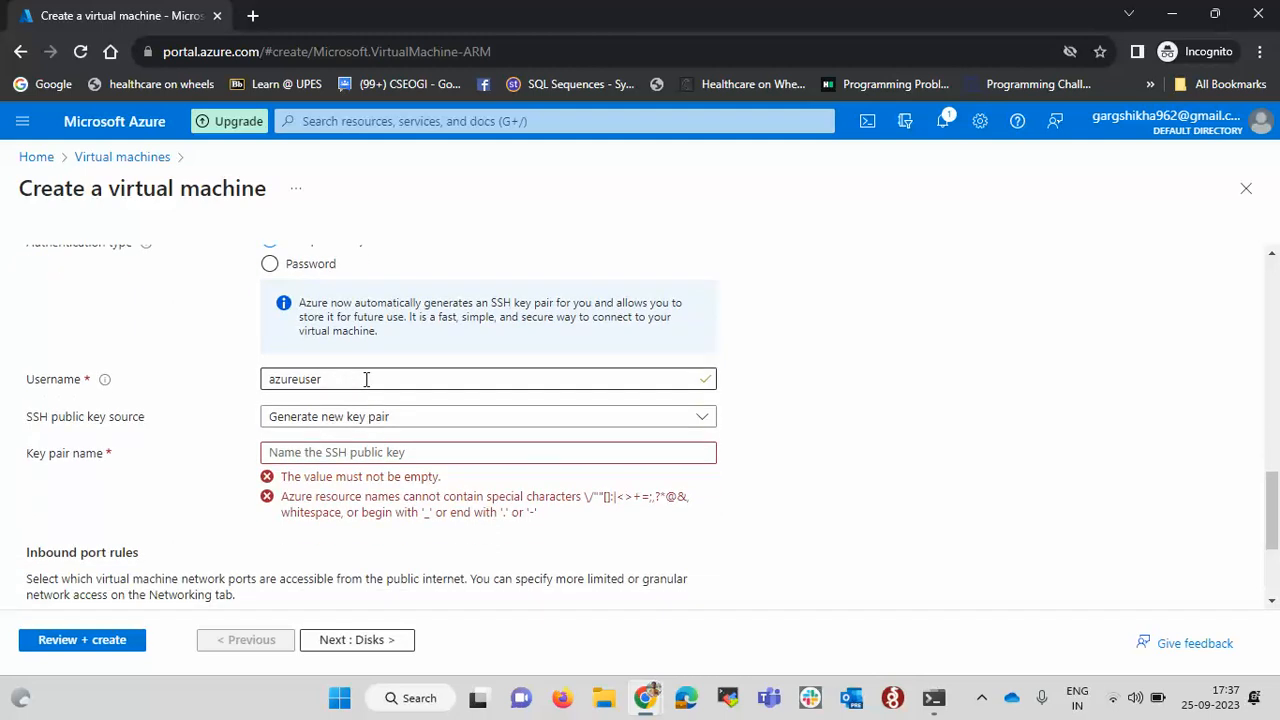
- Preview the existing public key and Azure-stored key options, including the stored keys, and return the SSH public key source to Generate new key pair
drag(366, 379, 212, 392)
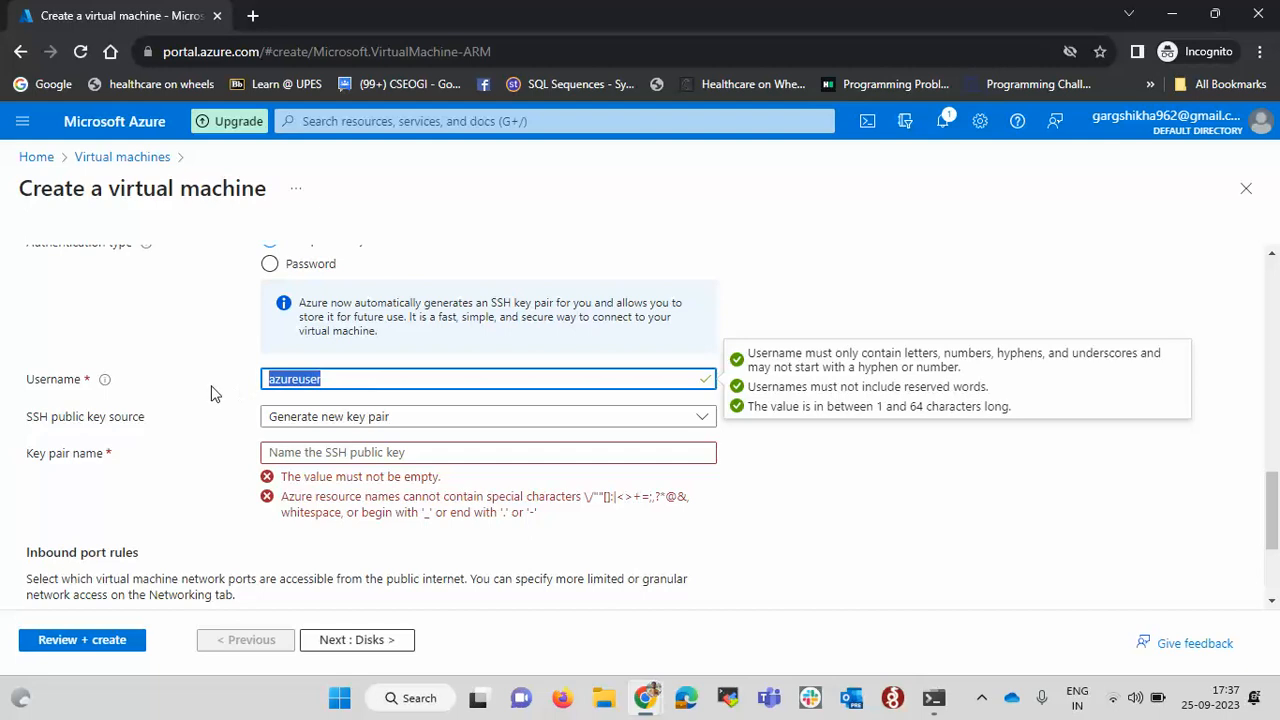
click(740, 518)
click(532, 422)
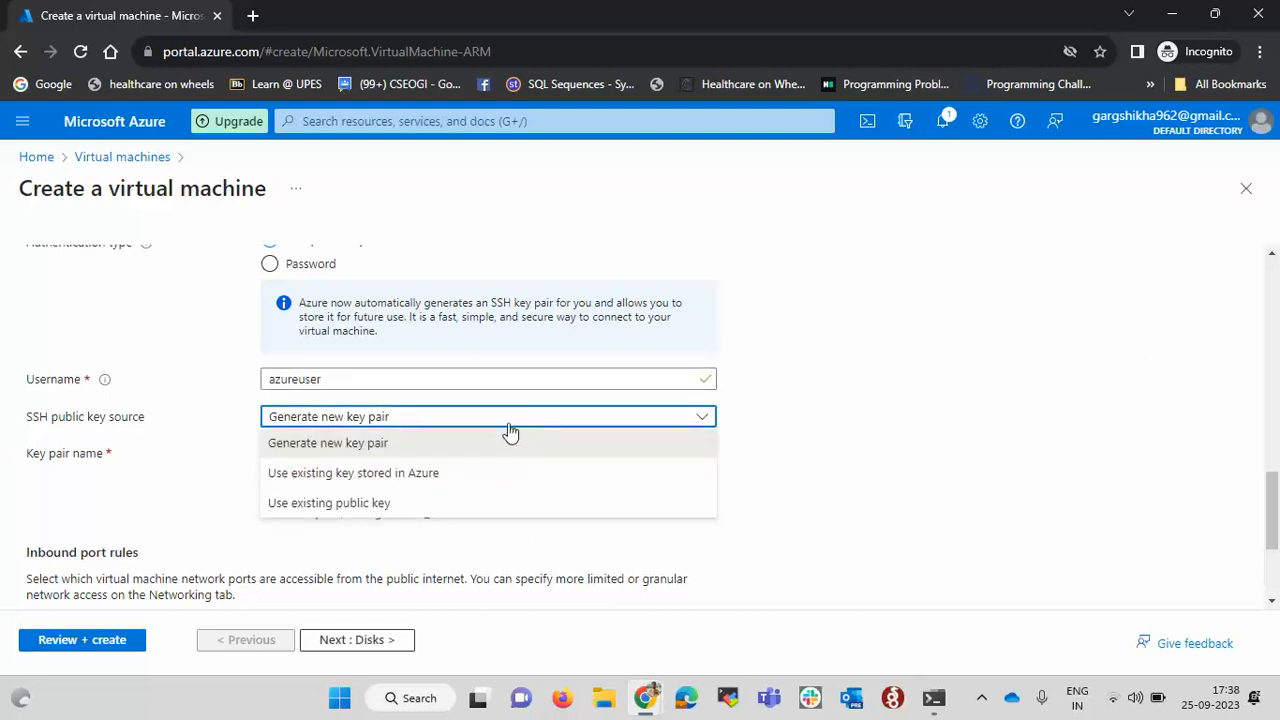
click(424, 504)
click(460, 424)
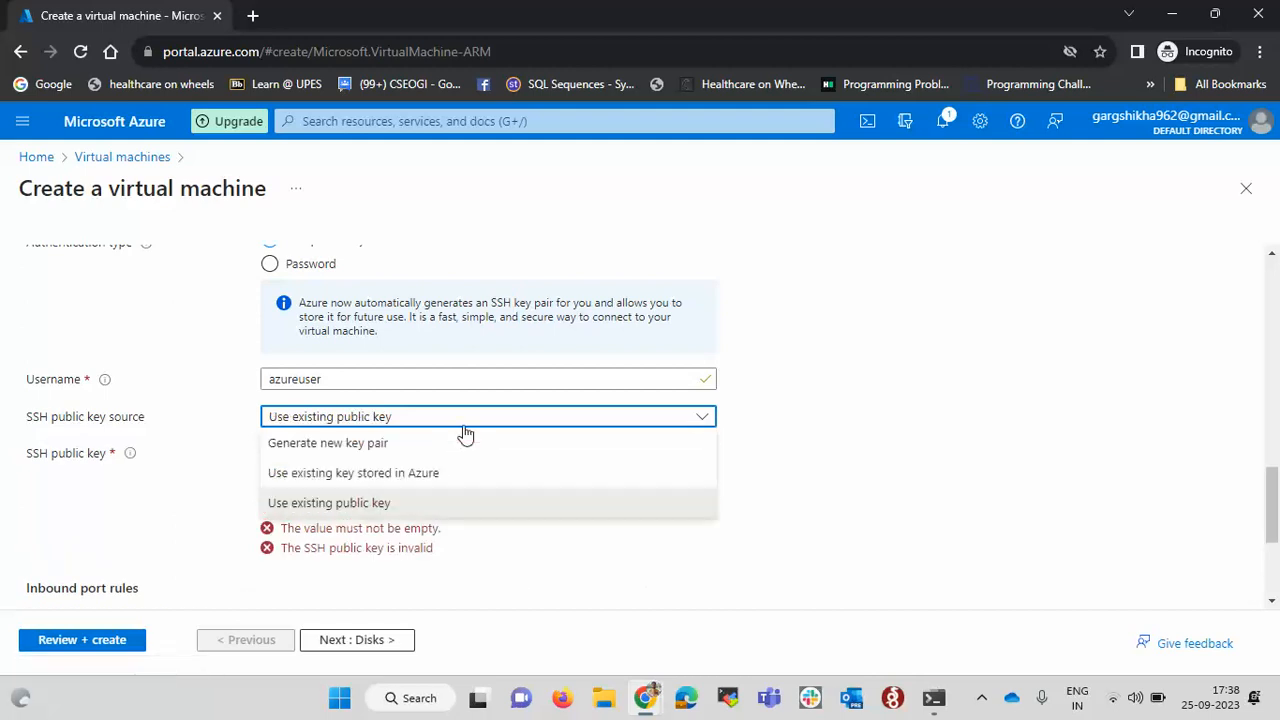
click(420, 471)
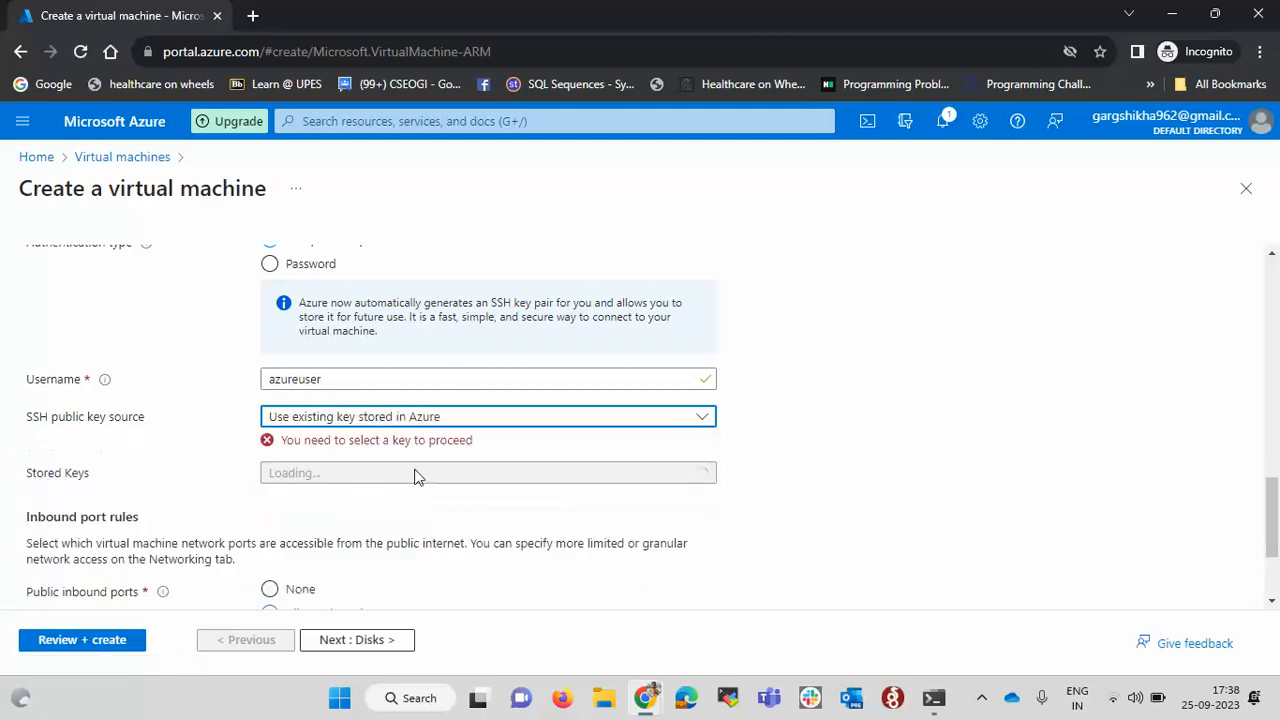
click(512, 428)
click(511, 428)
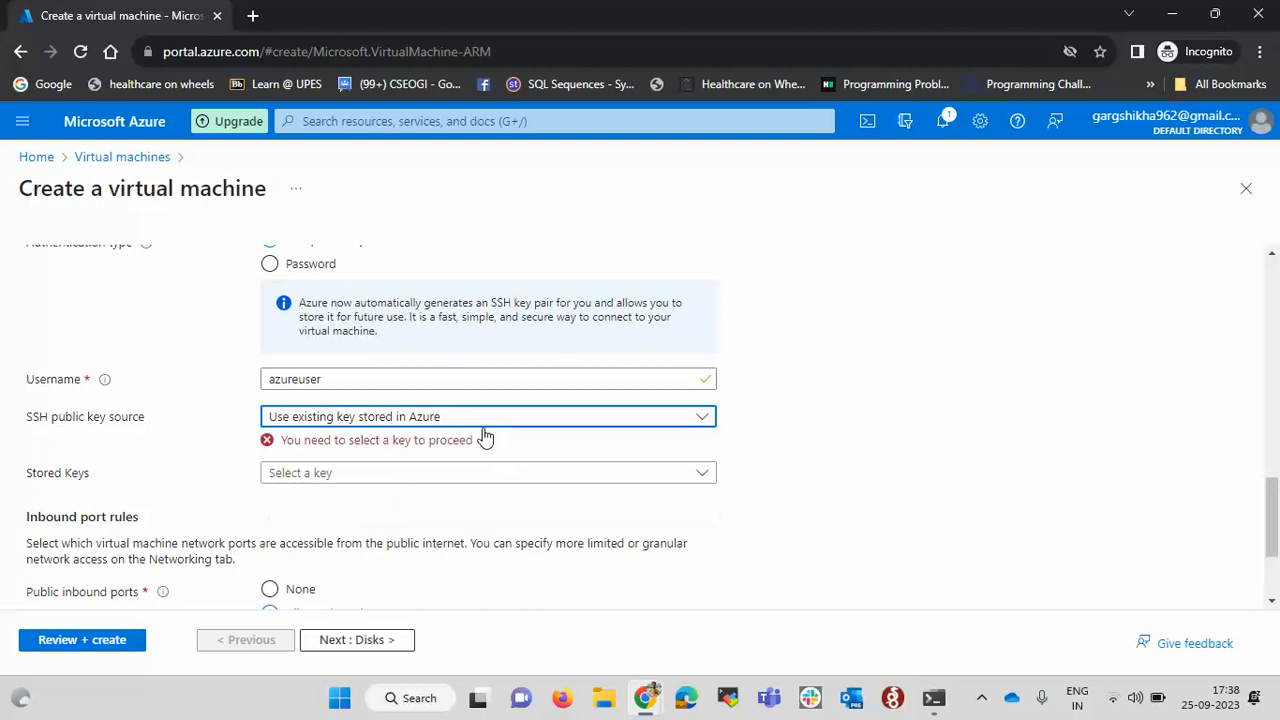
click(404, 478)
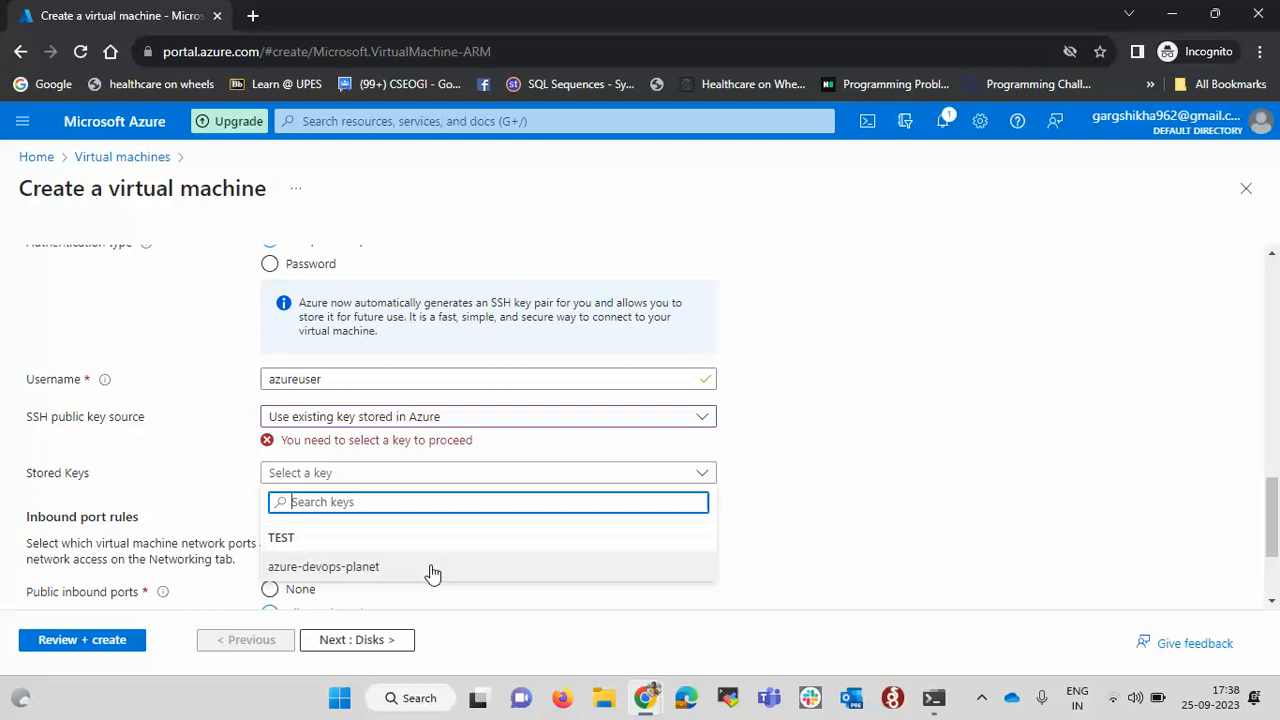
click(492, 428)
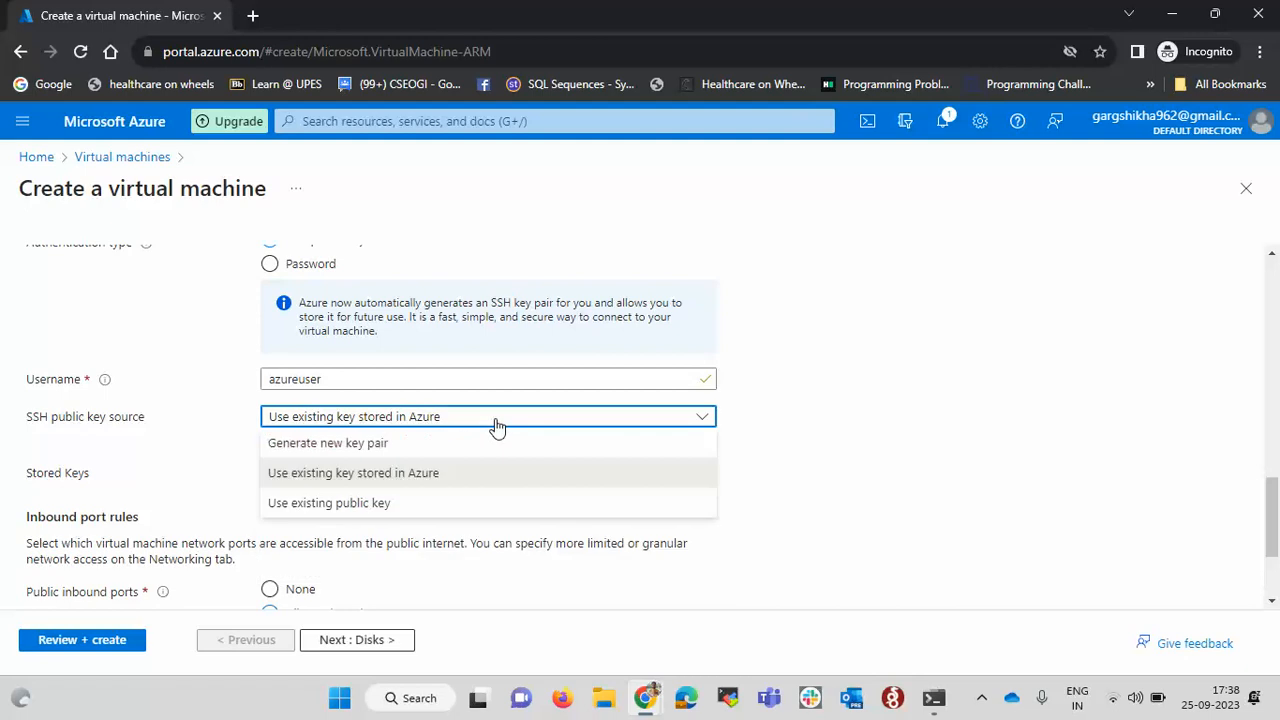
click(328, 443)
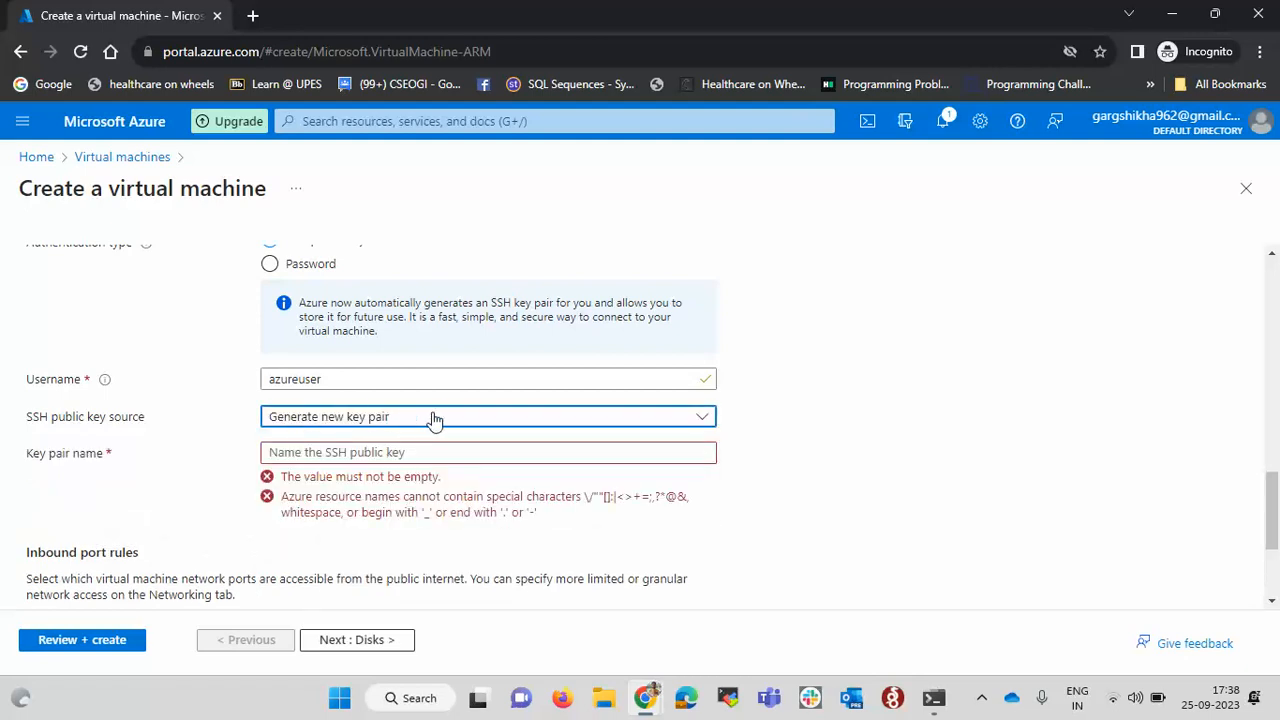
- Name the new SSH key pair example-keypair and continue to the virtual machine's disk settings
click(419, 452)
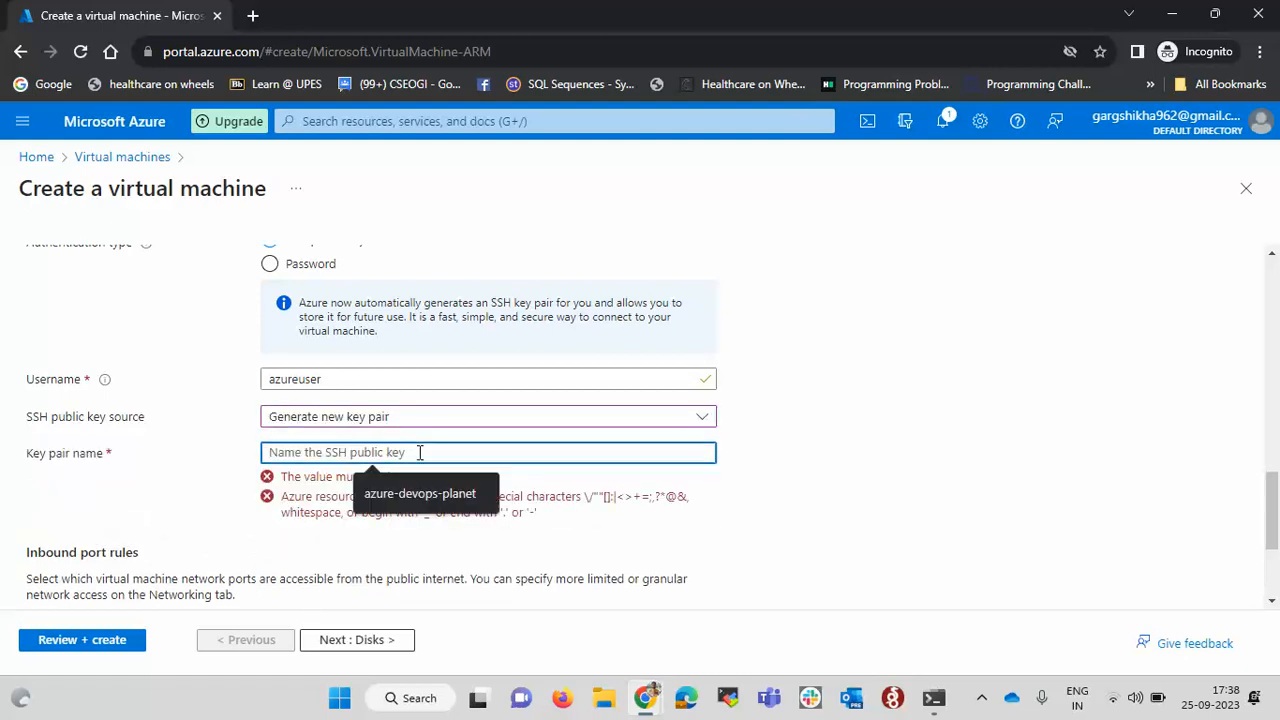
text(exa)
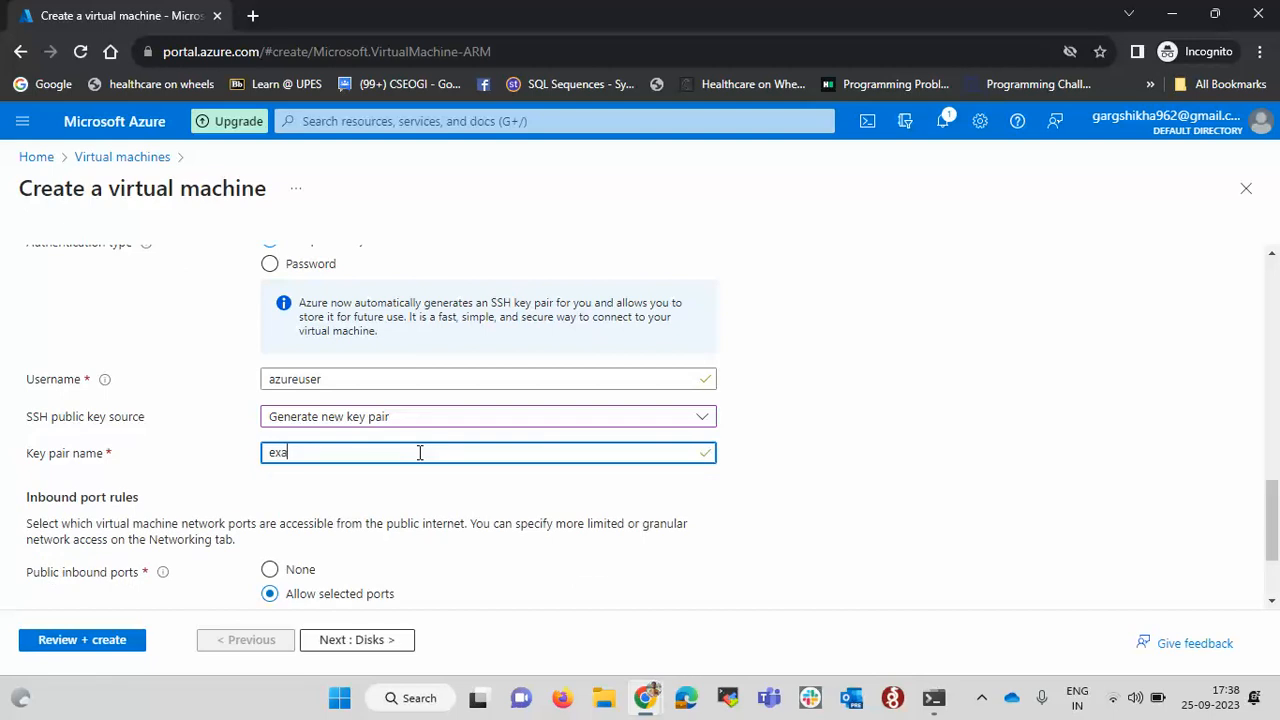
text(mple-keypai)
text(r)
click(840, 497)
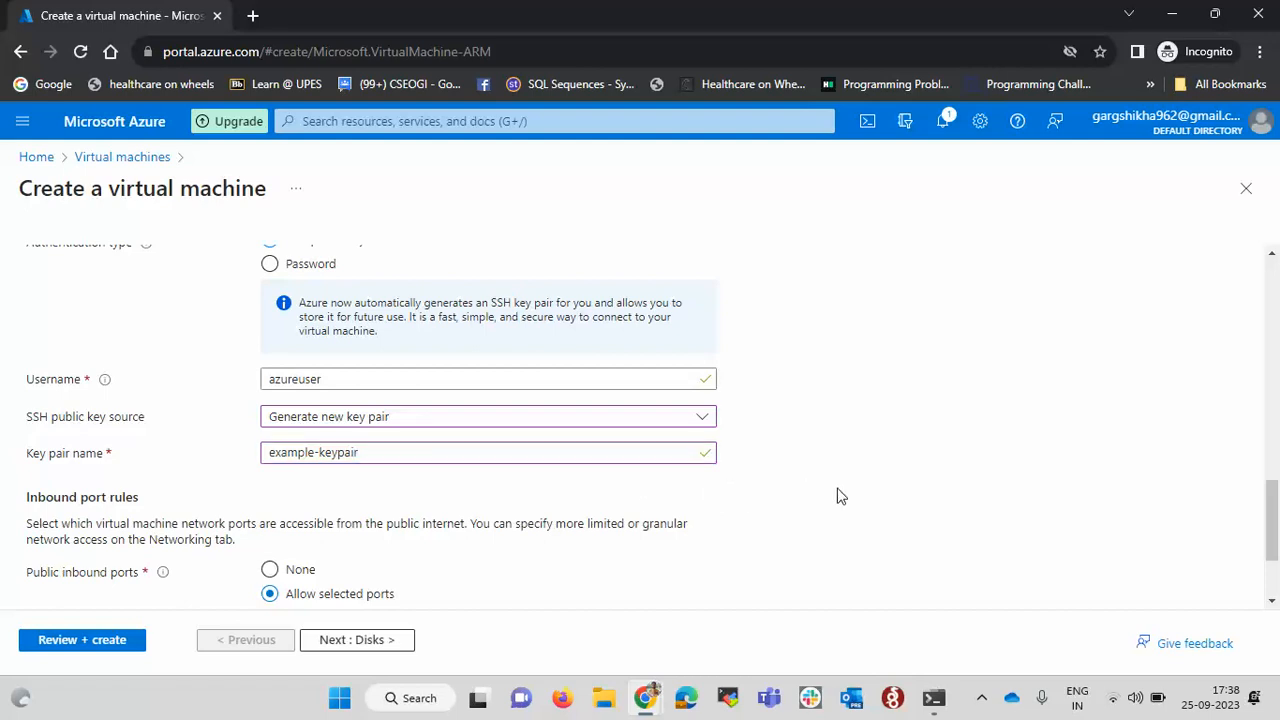
scroll(840, 497, down, 1)
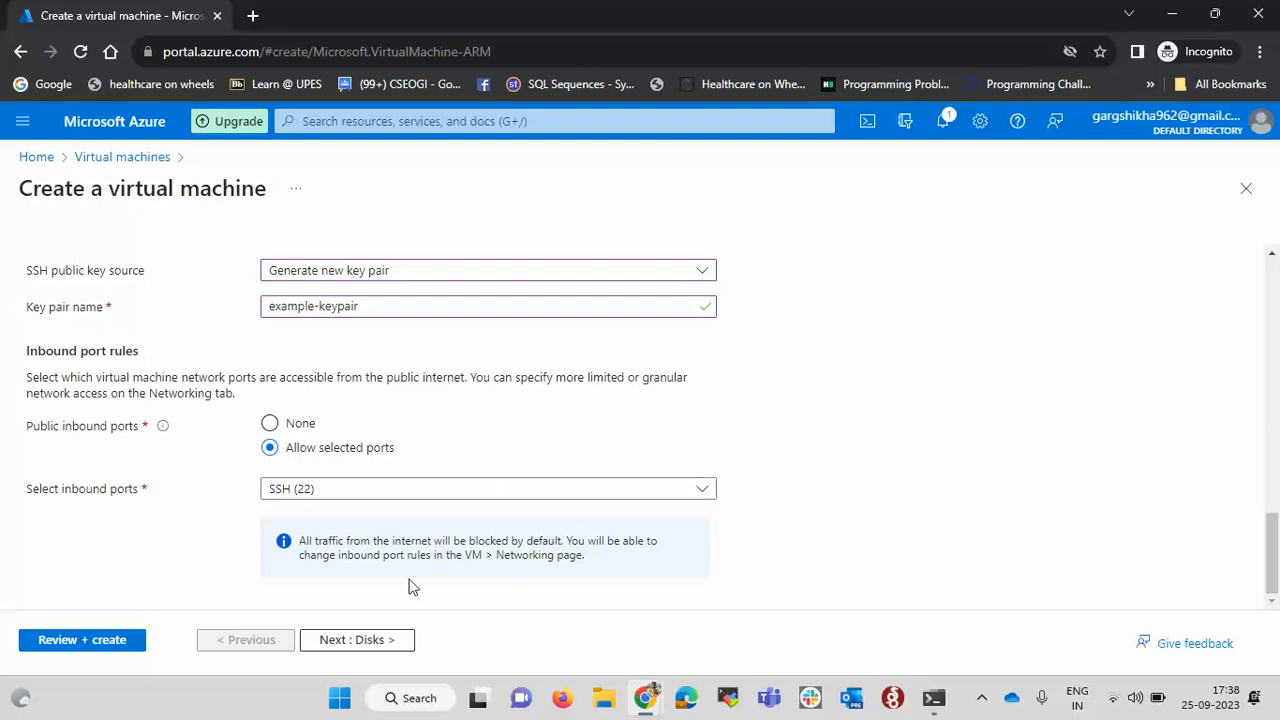
click(370, 648)
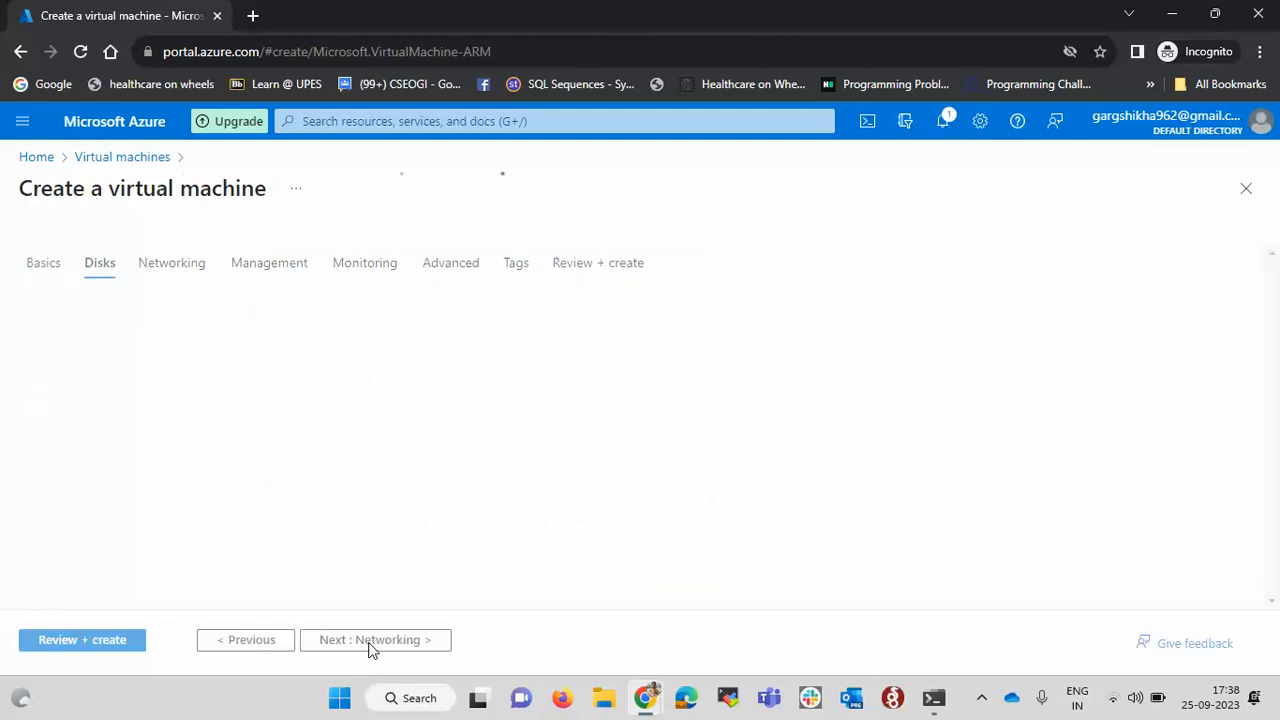
- Examine the available OS disk sizes, the OS disk types and the data disk section for the virtual machine
scroll(445, 437, down, 1)
scroll(445, 437, down, 3)
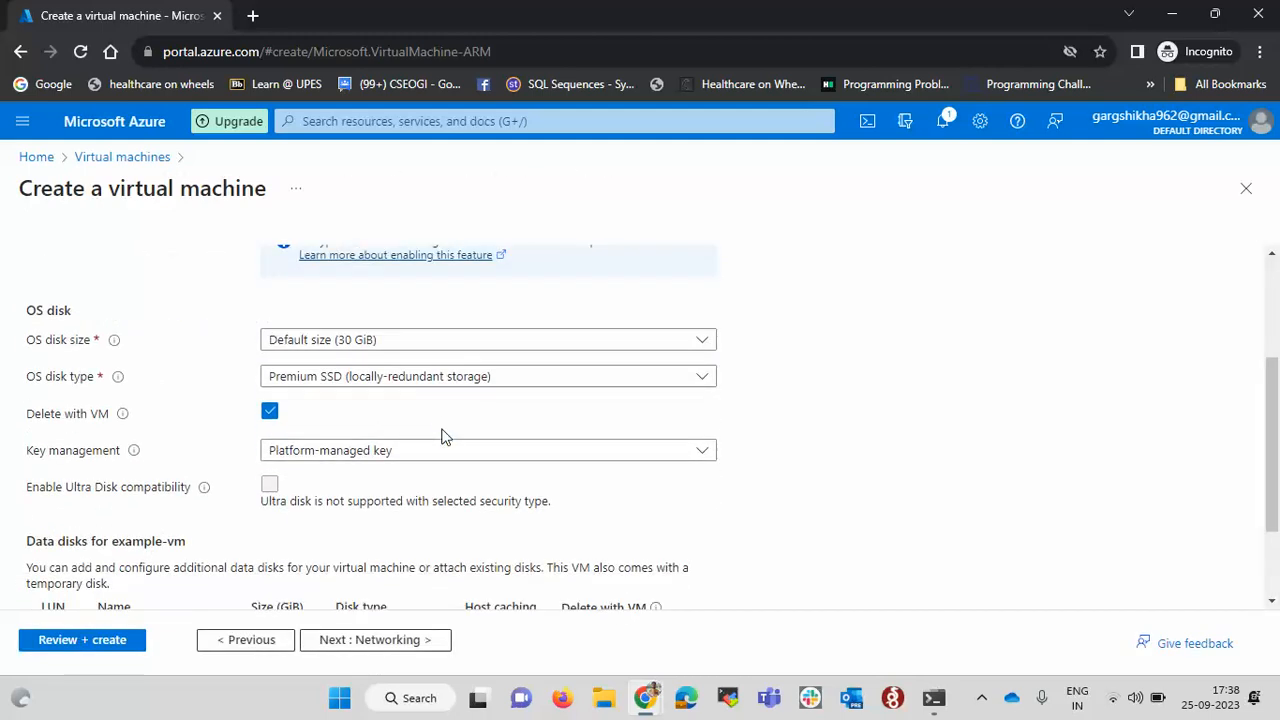
click(403, 340)
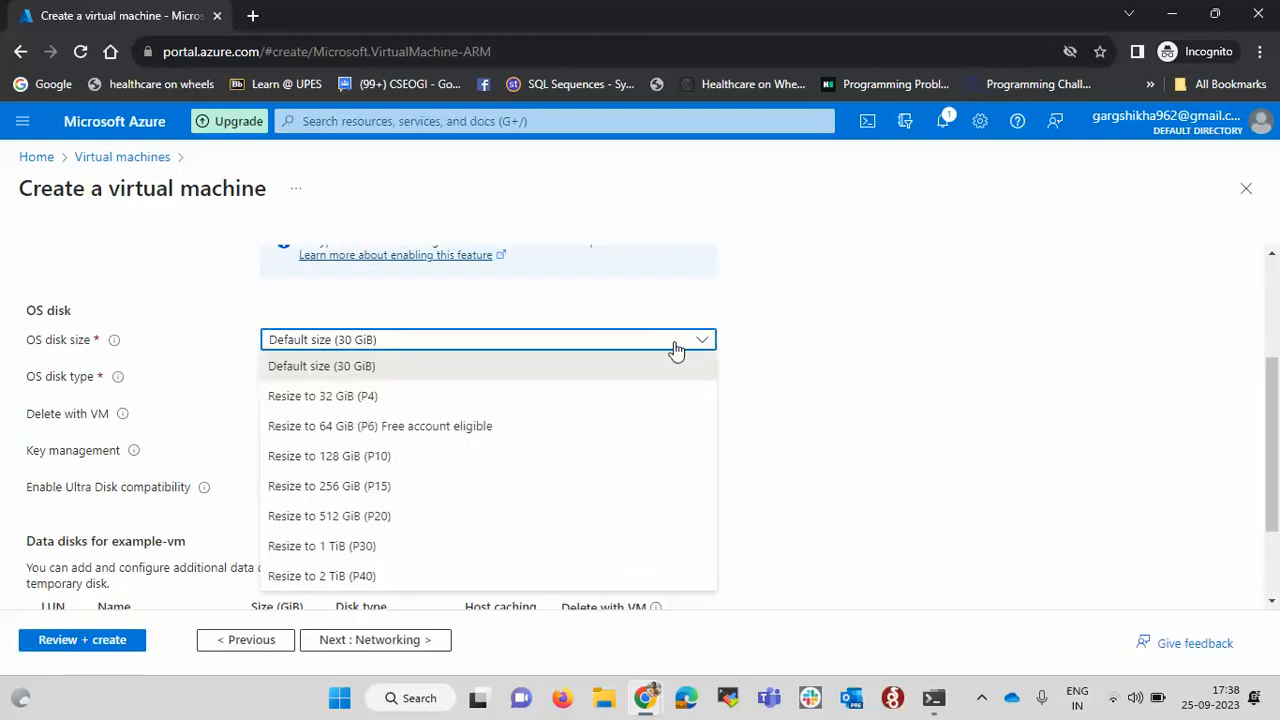
click(772, 363)
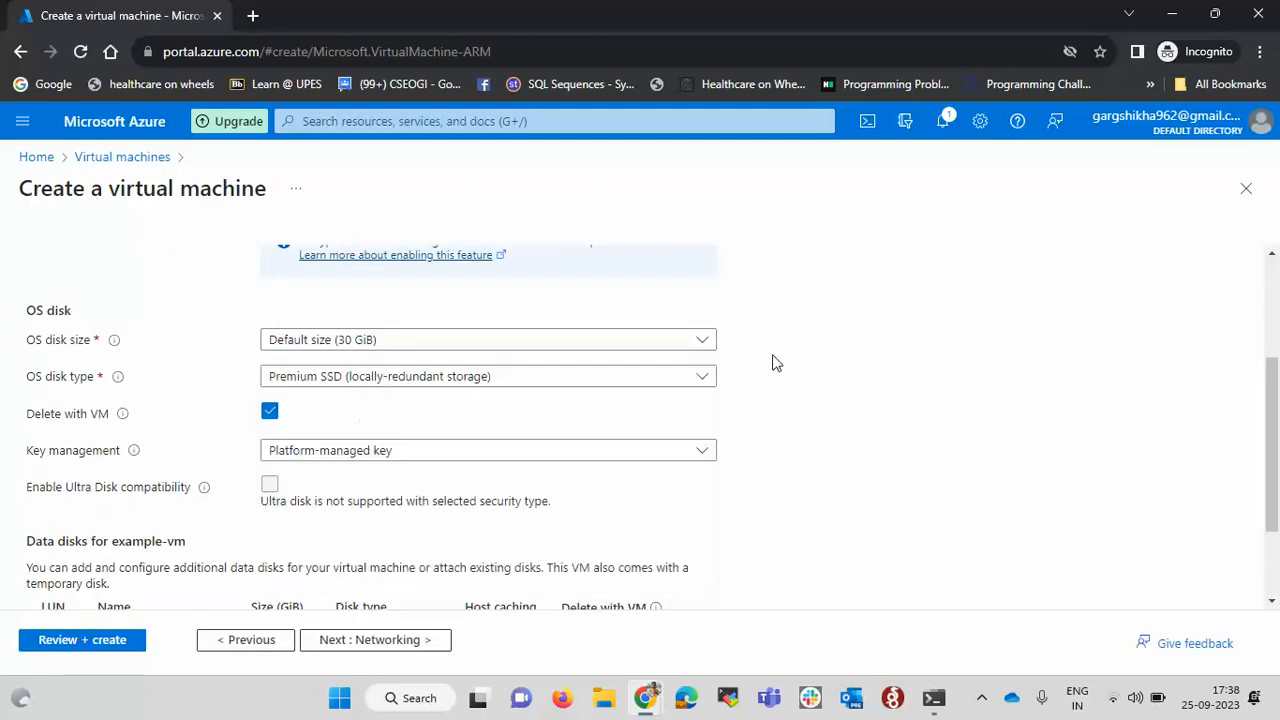
click(649, 386)
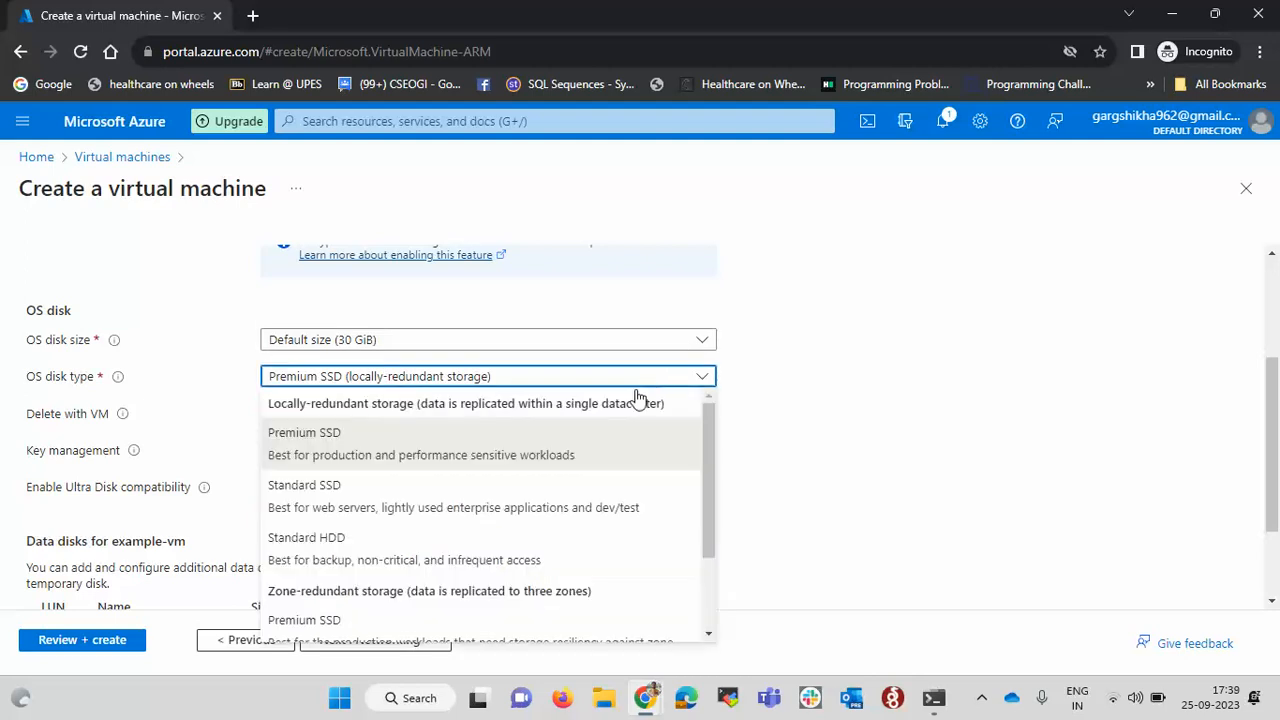
click(789, 491)
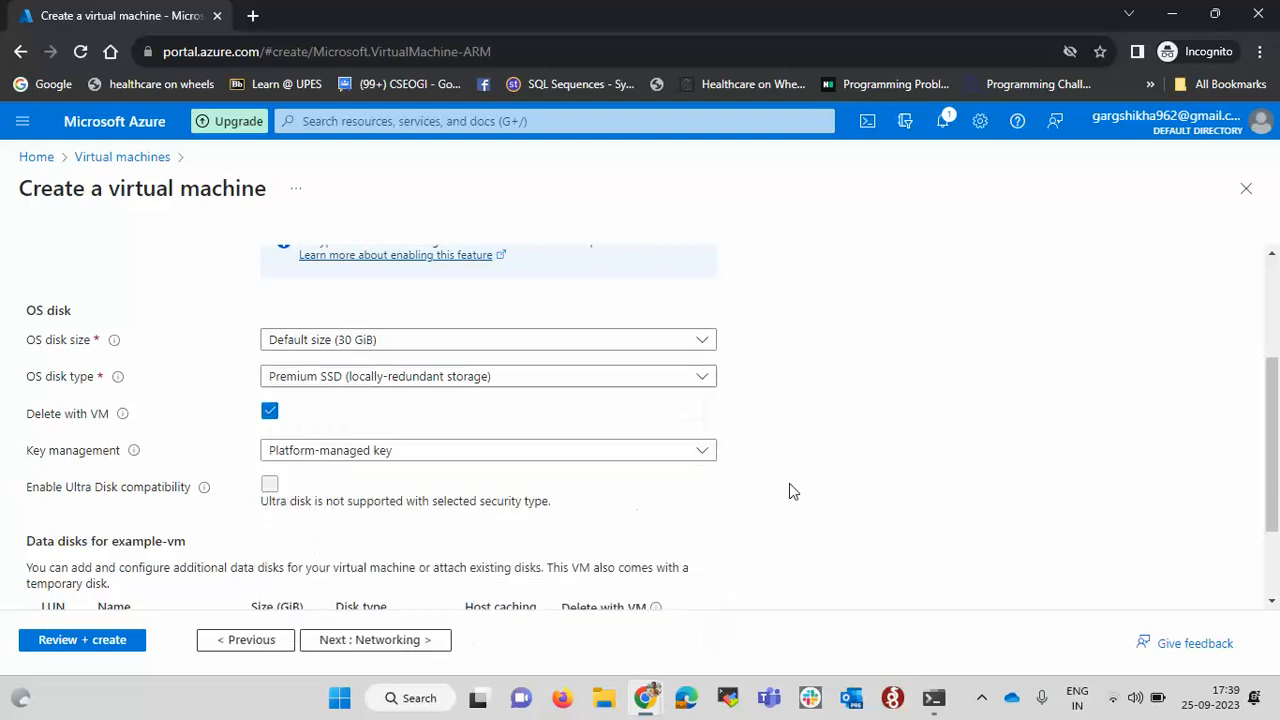
scroll(735, 427, down, 2)
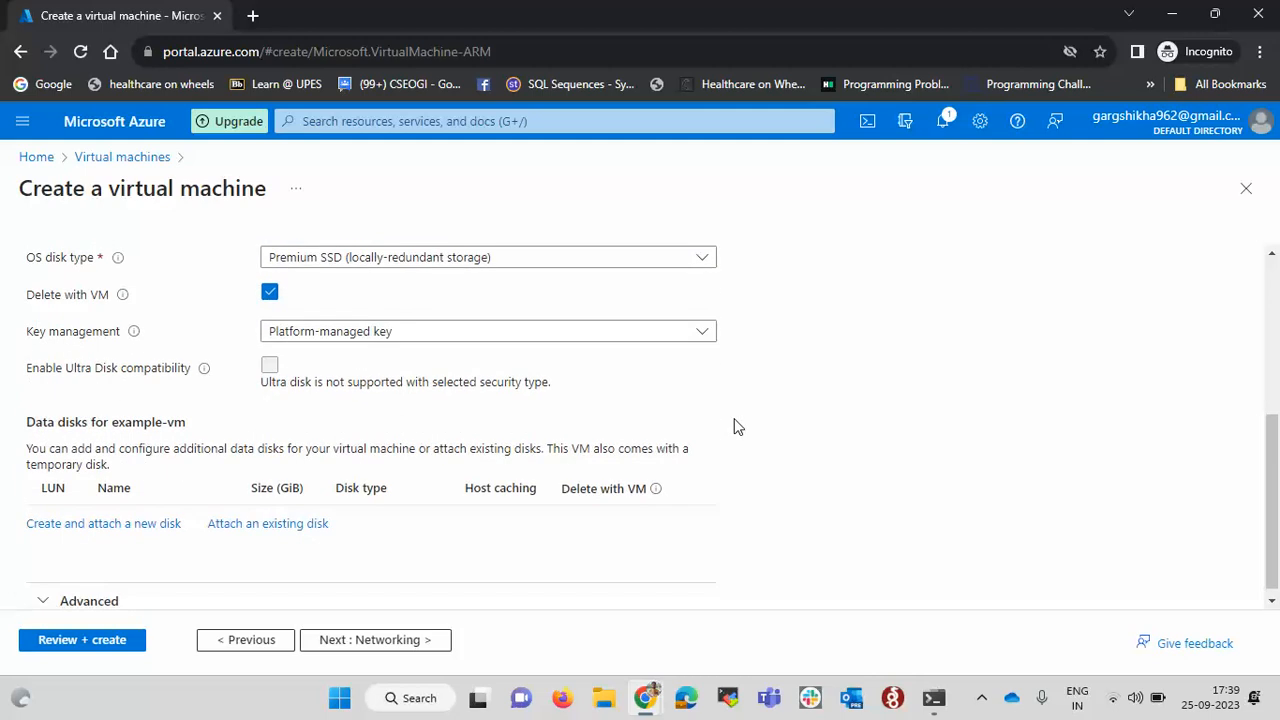
- Proceed to the networking settings and examine the choices offered for the virtual network and the public IP
click(398, 647)
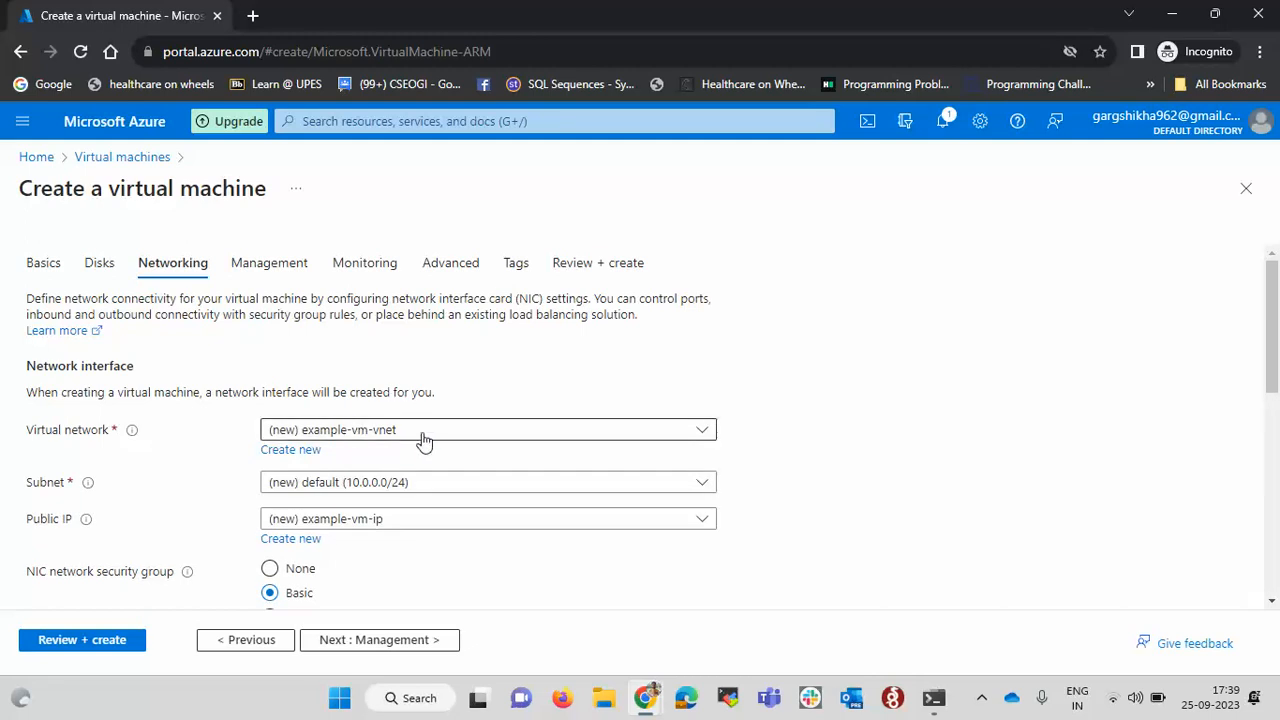
click(436, 434)
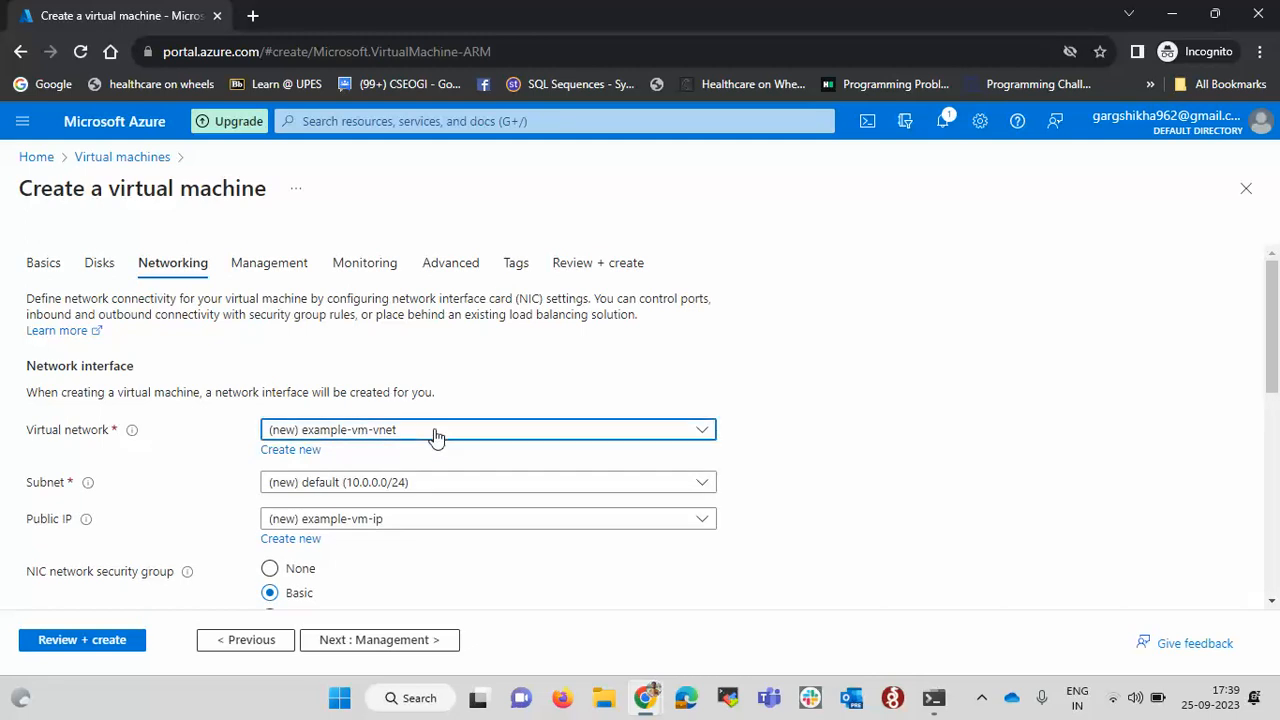
click(526, 390)
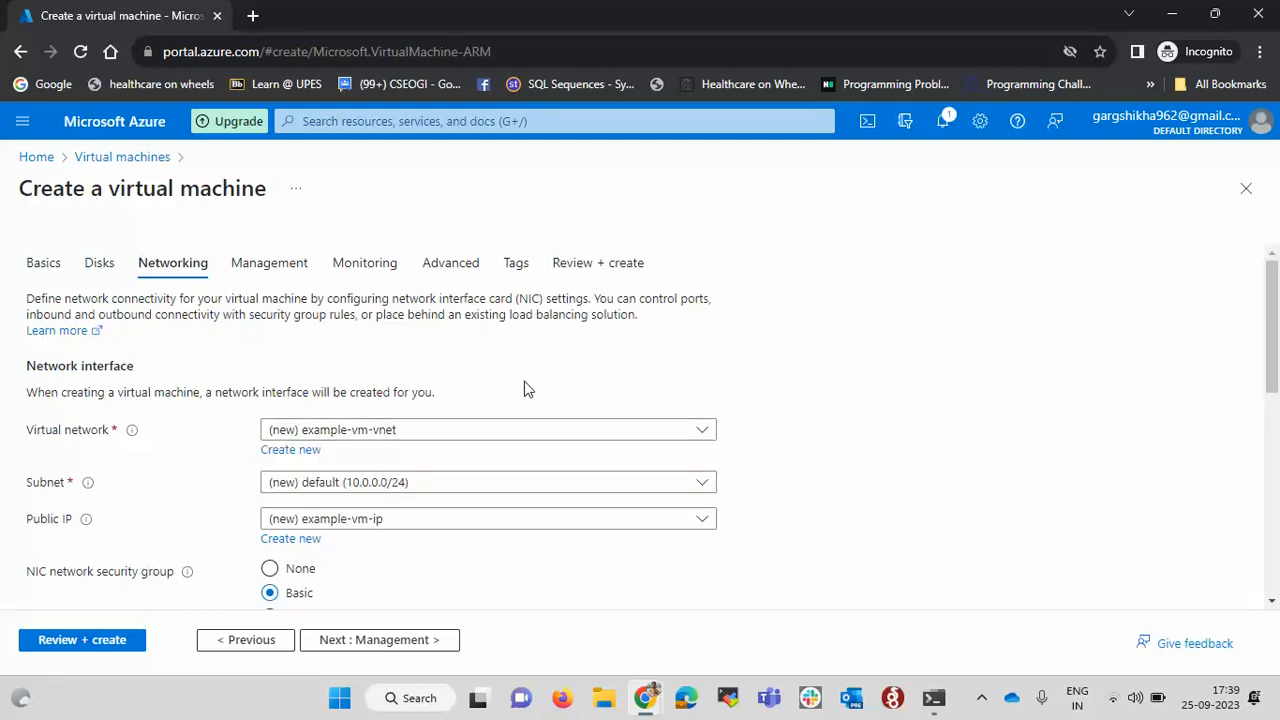
click(386, 436)
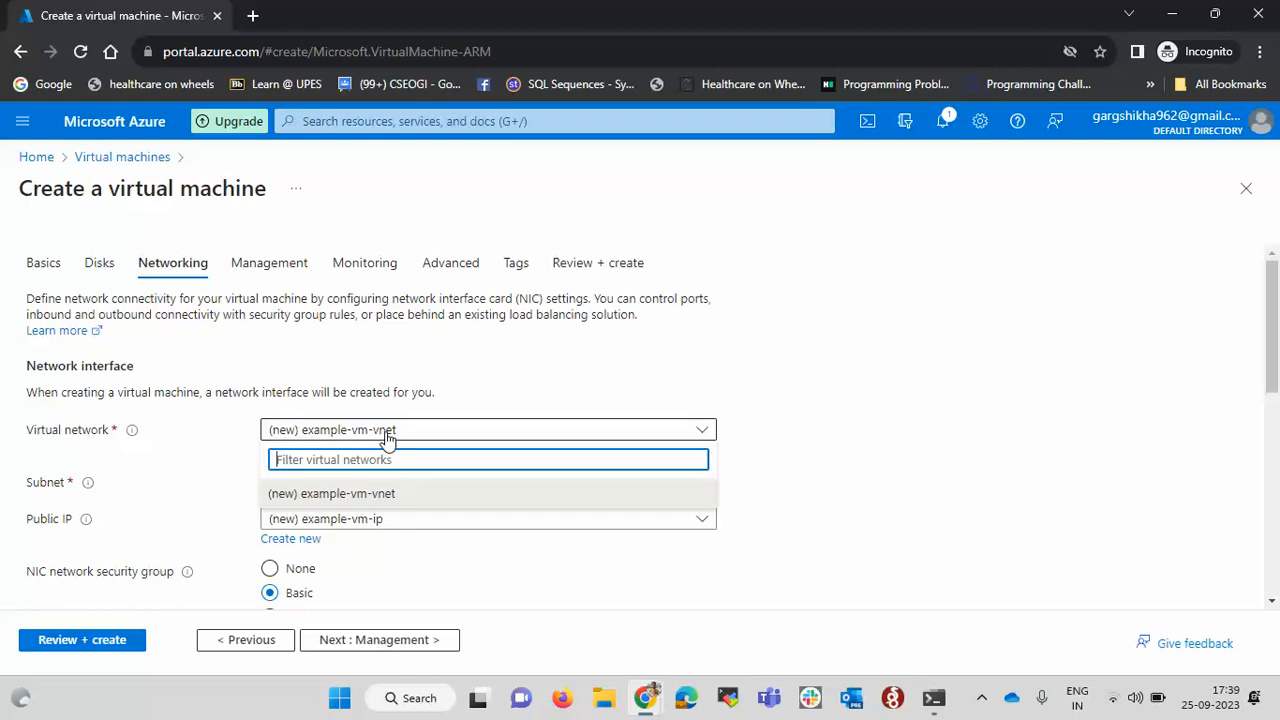
click(530, 390)
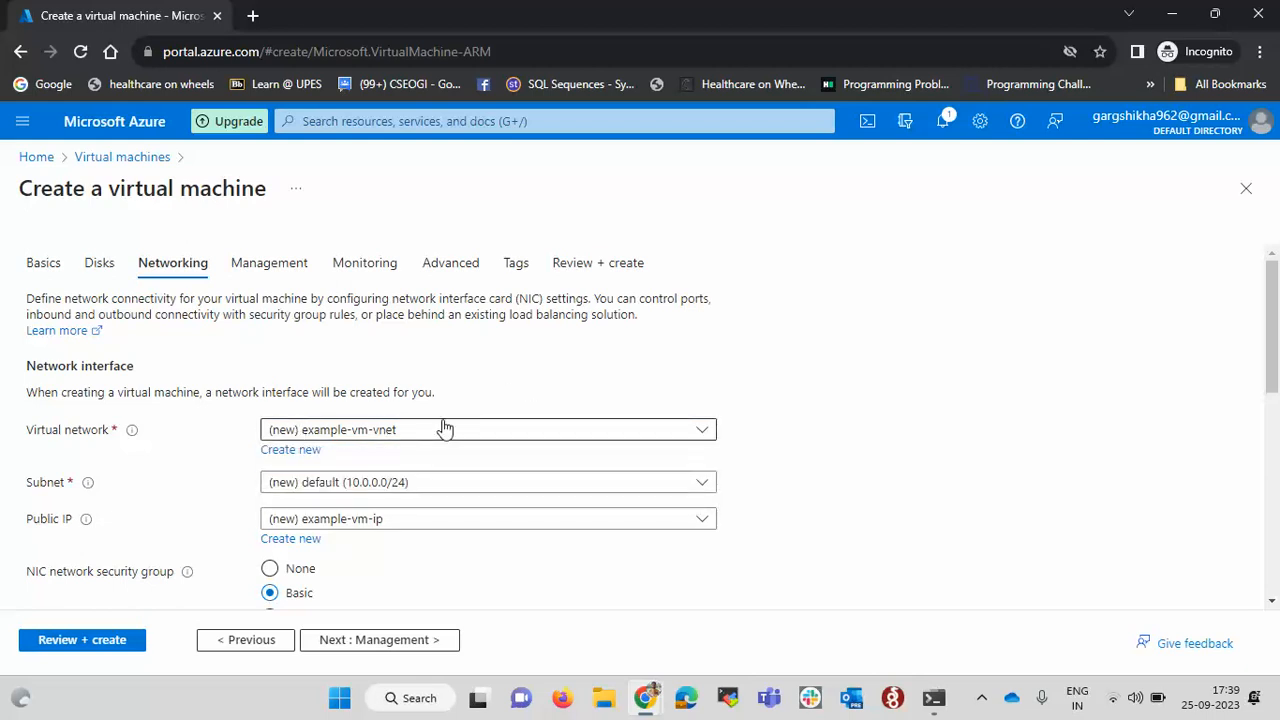
scroll(445, 428, down, 1)
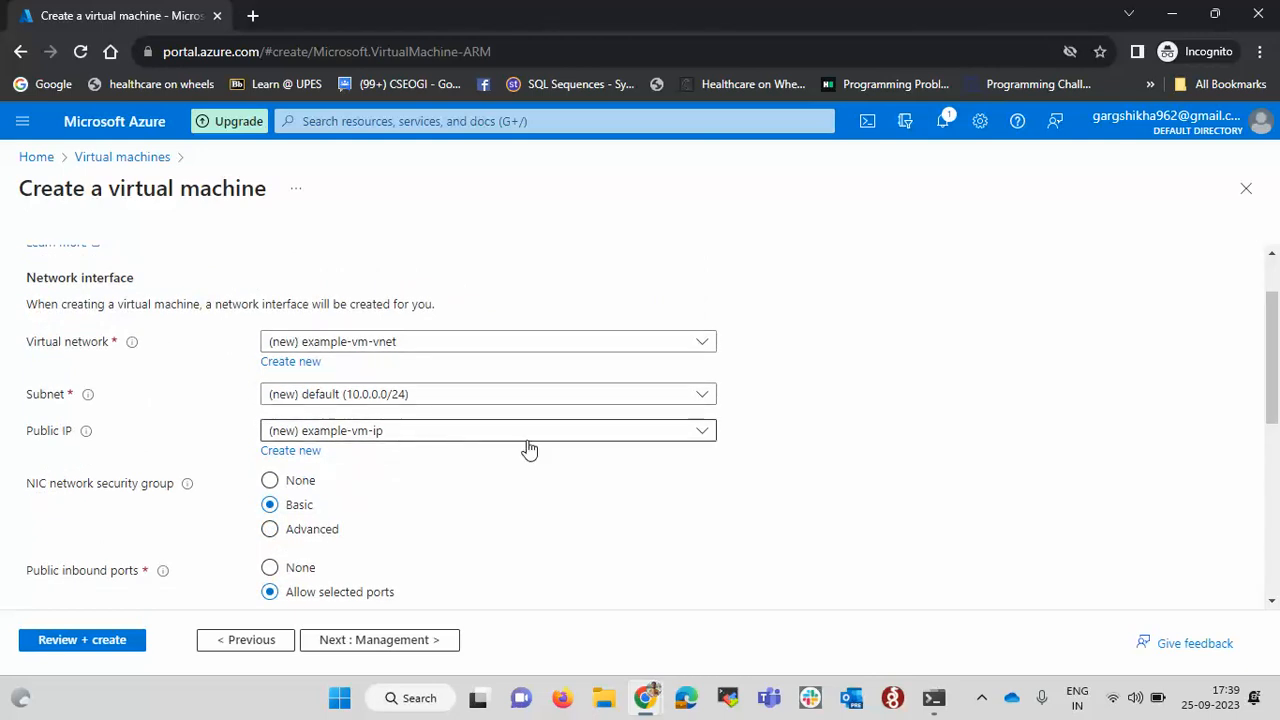
scroll(528, 450, down, 1)
scroll(529, 449, down, 1)
click(480, 352)
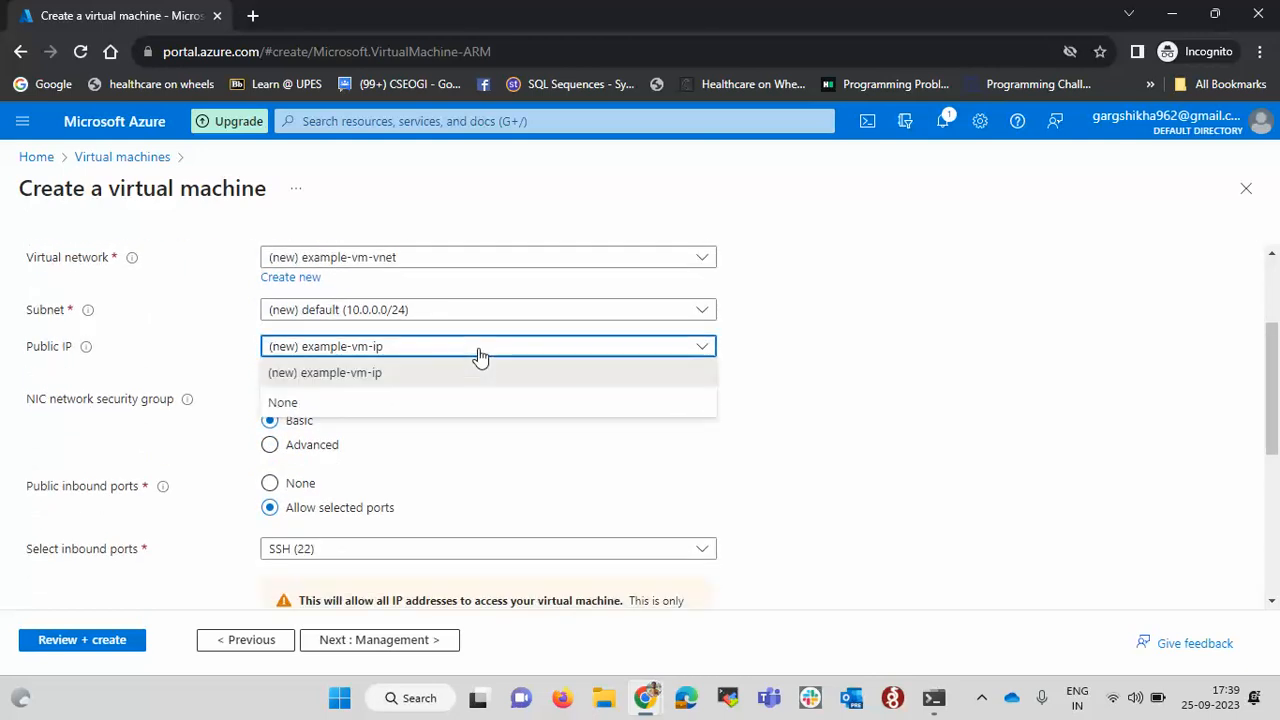
click(478, 352)
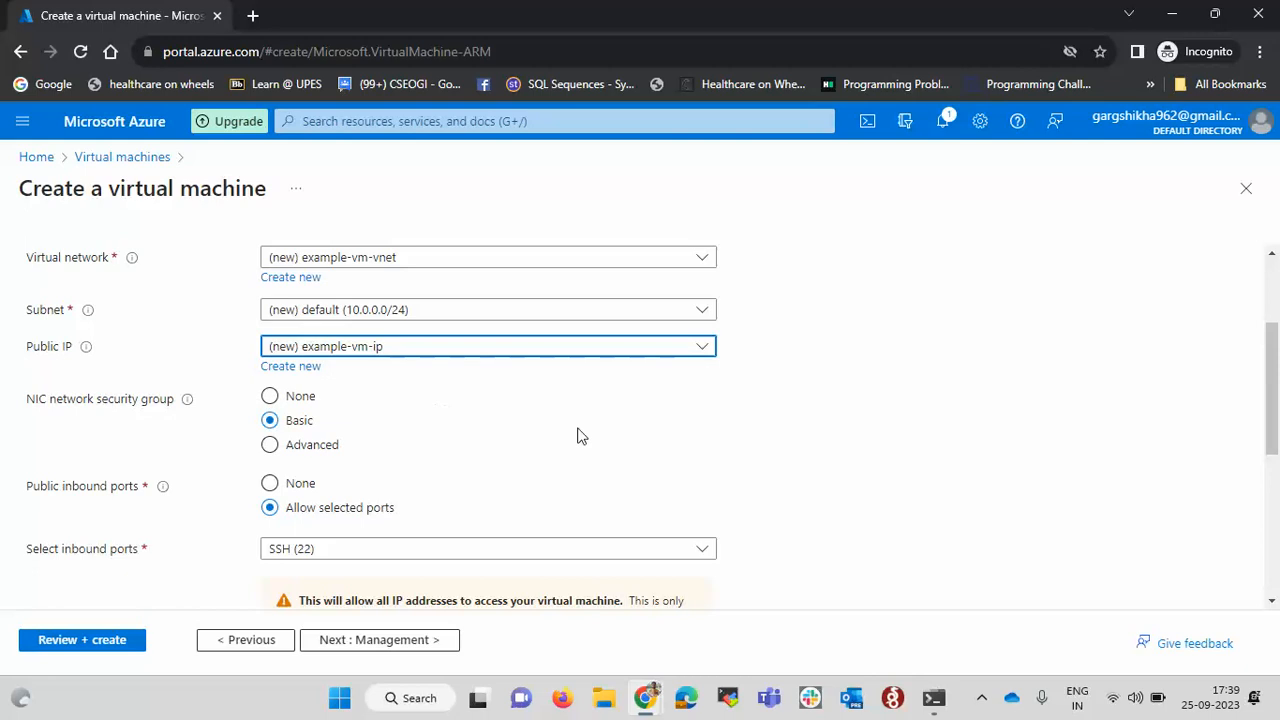
scroll(577, 436, down, 2)
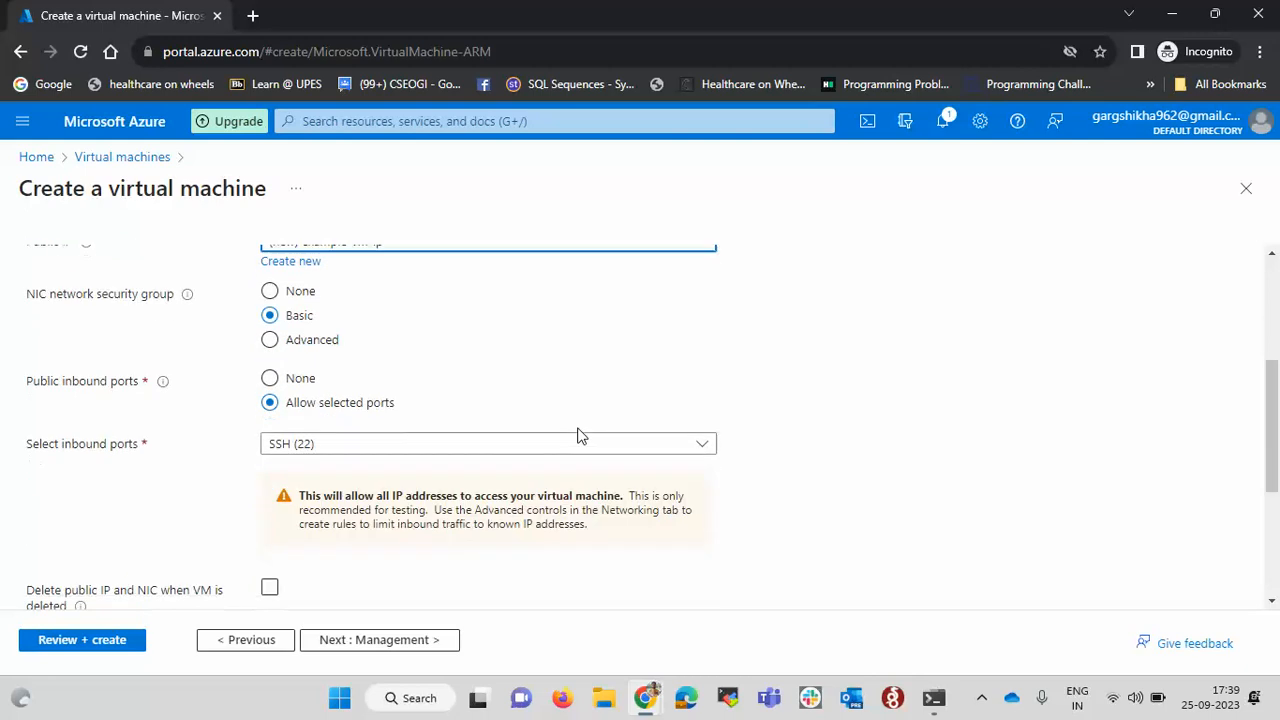
- Preview the Advanced option for the NIC network security group and set it back to Basic
click(269, 340)
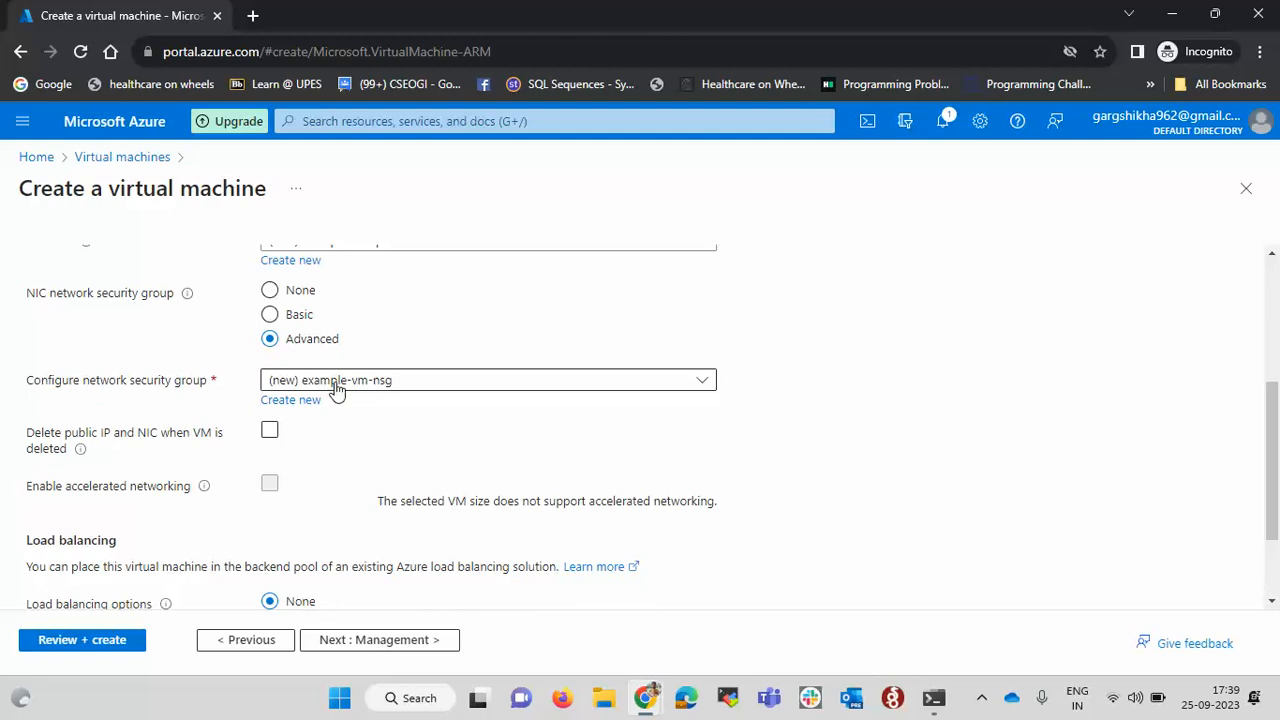
scroll(461, 382, down, 1)
scroll(461, 382, up, 1)
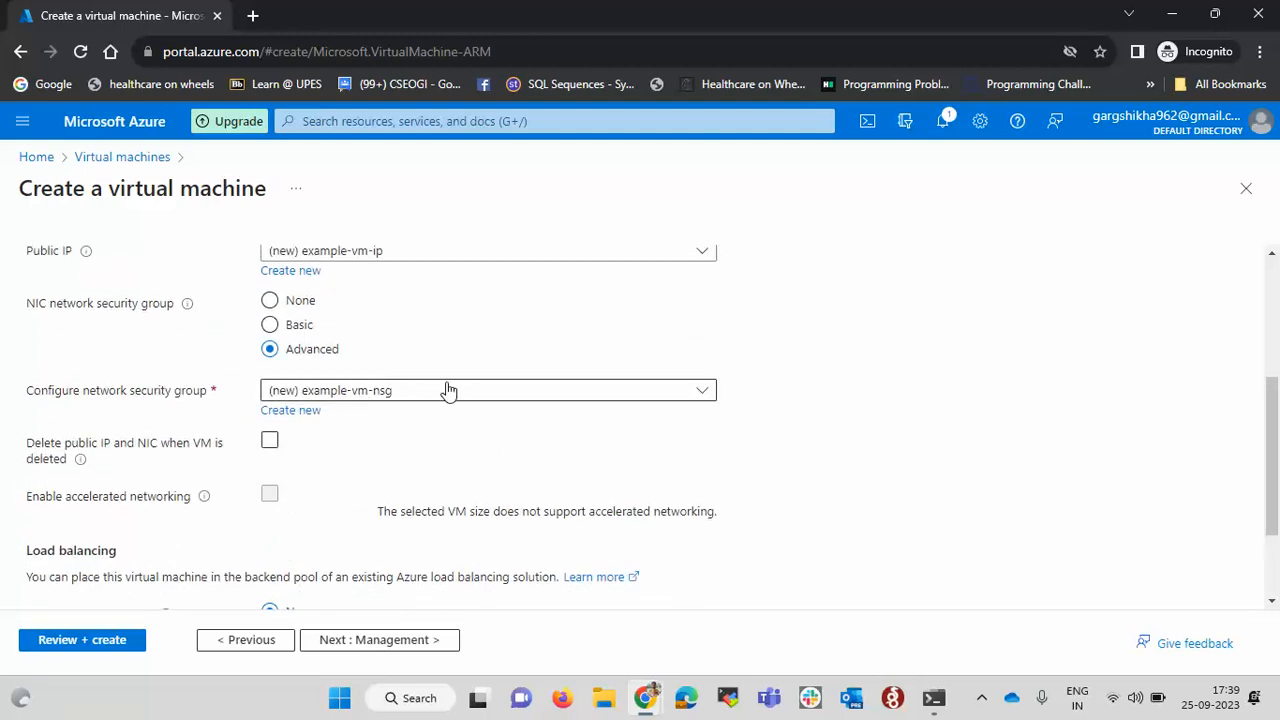
click(270, 326)
- Enable deletion of the public IP and NIC when the VM is deleted, and continue to the management settings
scroll(500, 406, down, 1)
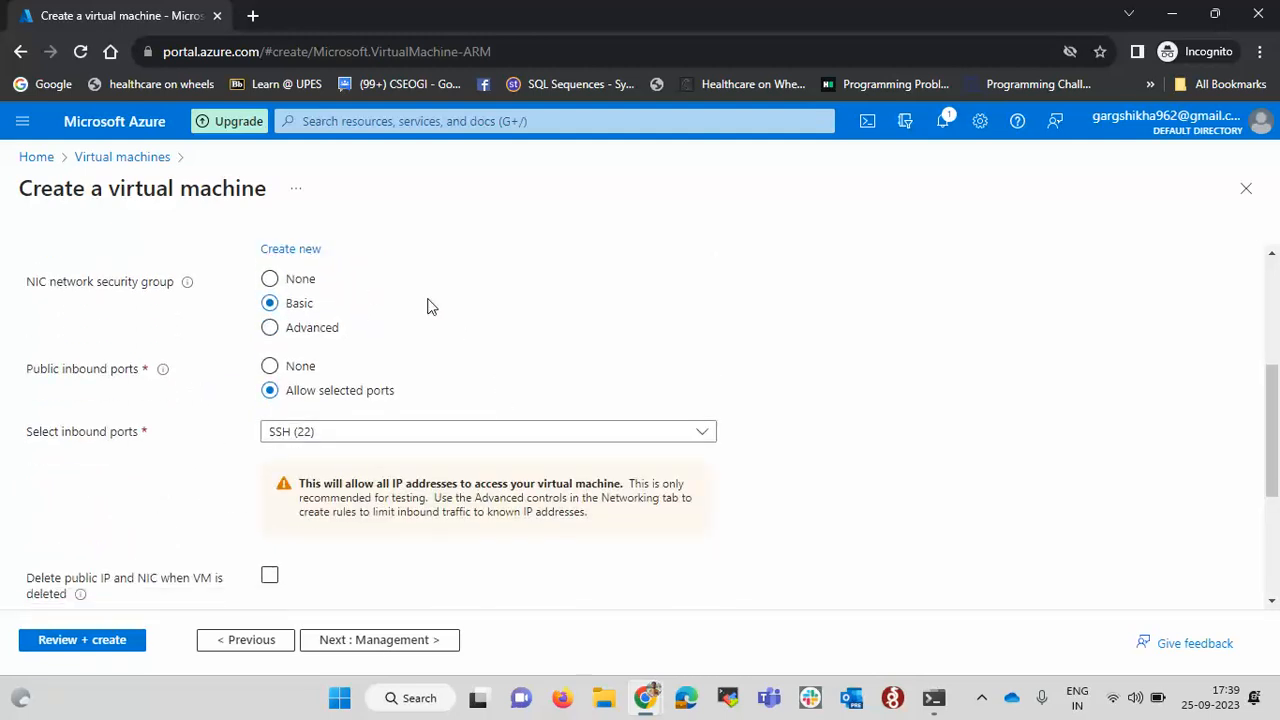
scroll(427, 306, down, 1)
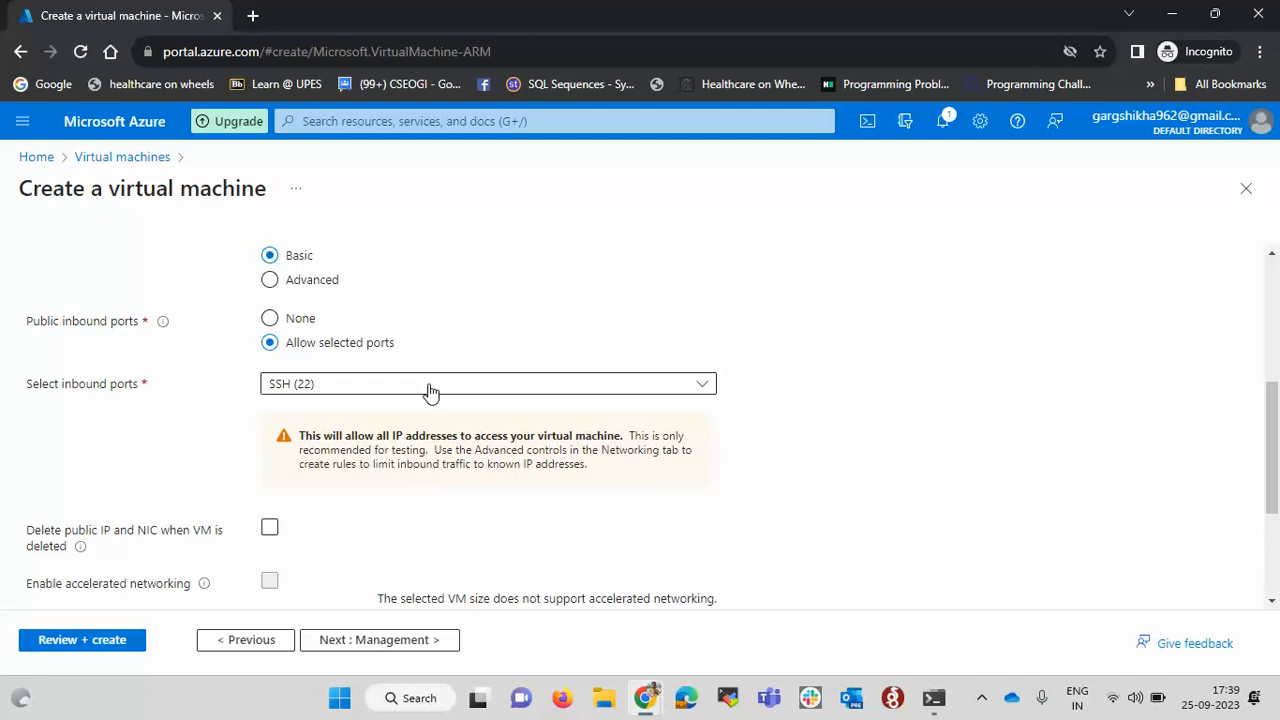
scroll(430, 390, down, 3)
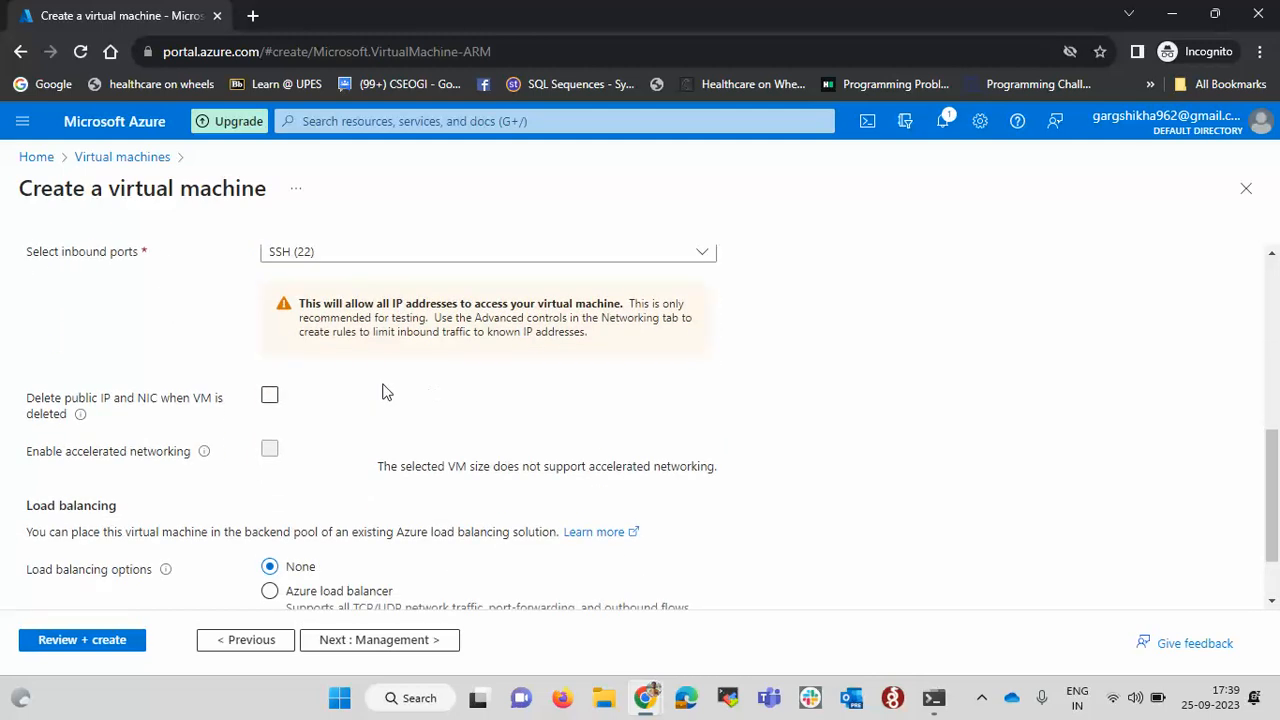
click(270, 397)
scroll(366, 404, down, 1)
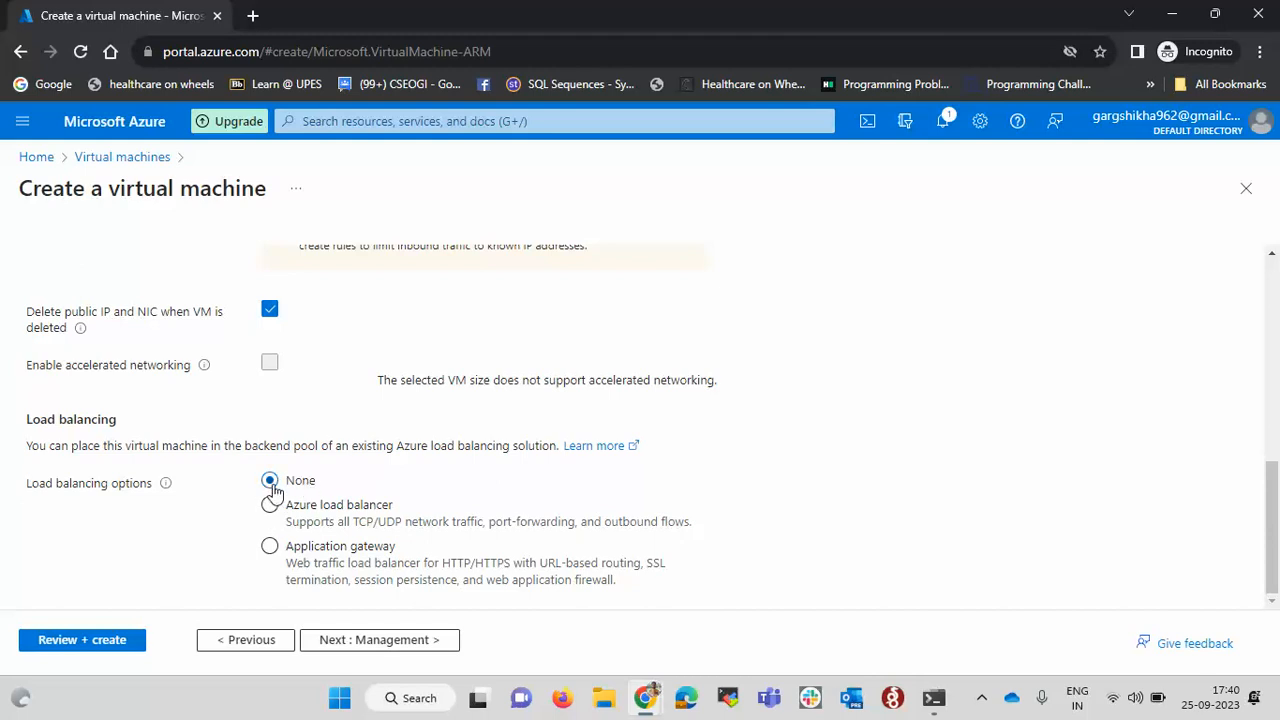
click(407, 640)
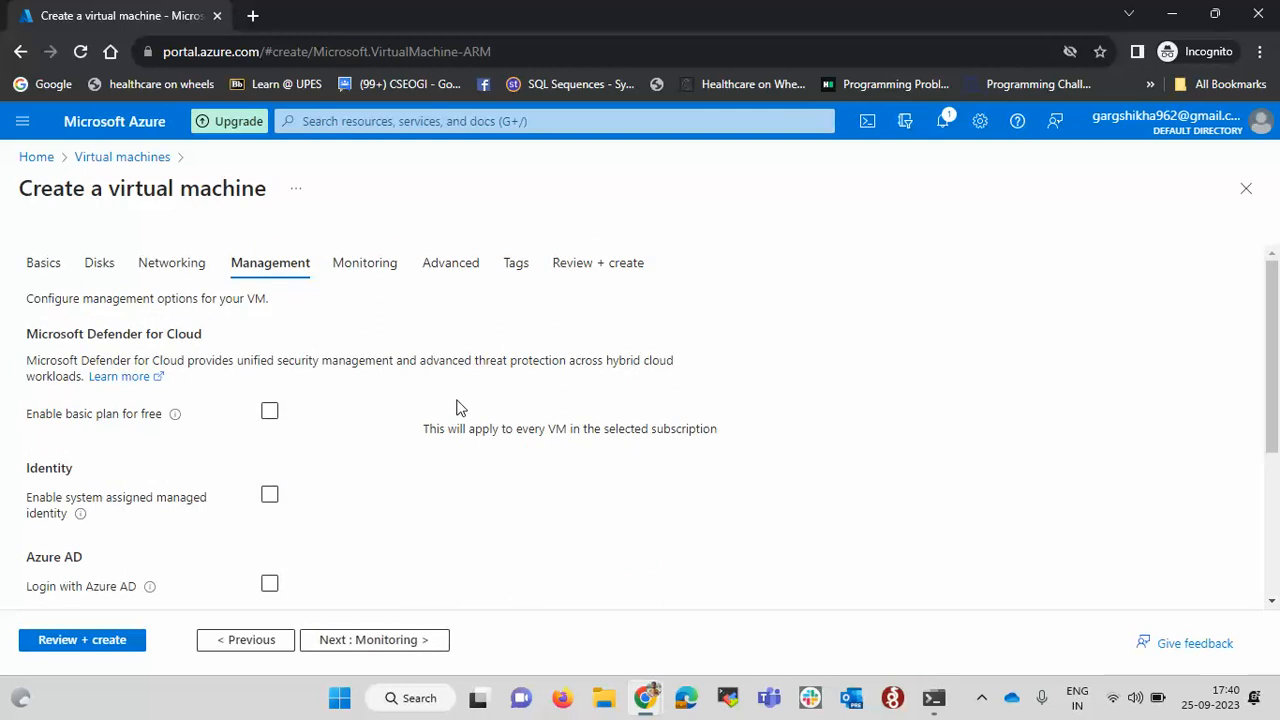
- Keep the default management and monitoring settings, proceed to the advanced settings and look through their sections
scroll(457, 406, down, 3)
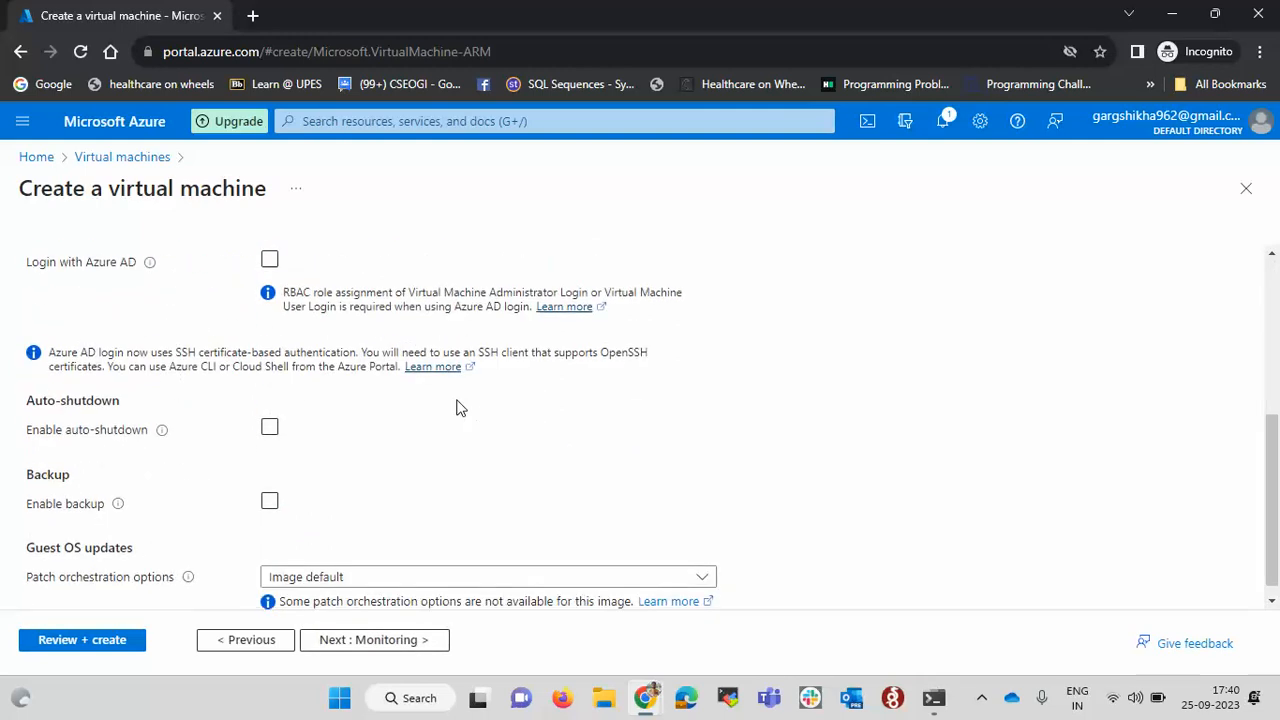
click(380, 648)
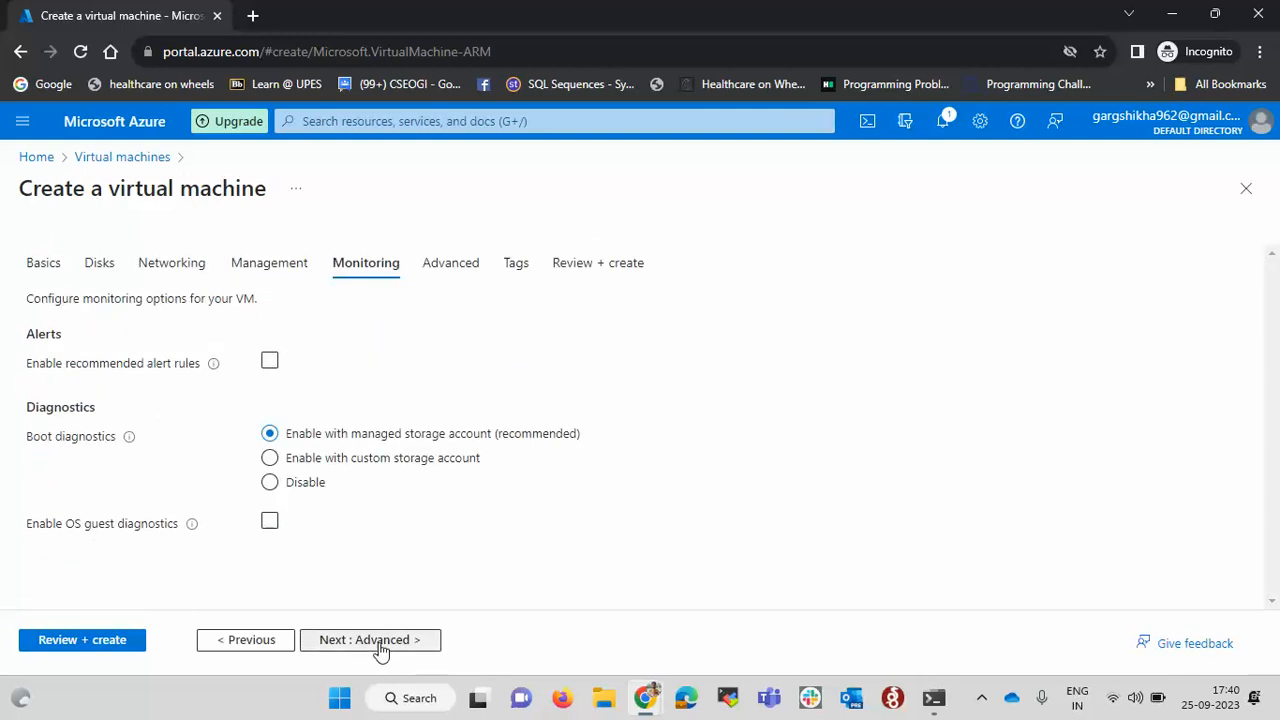
click(380, 648)
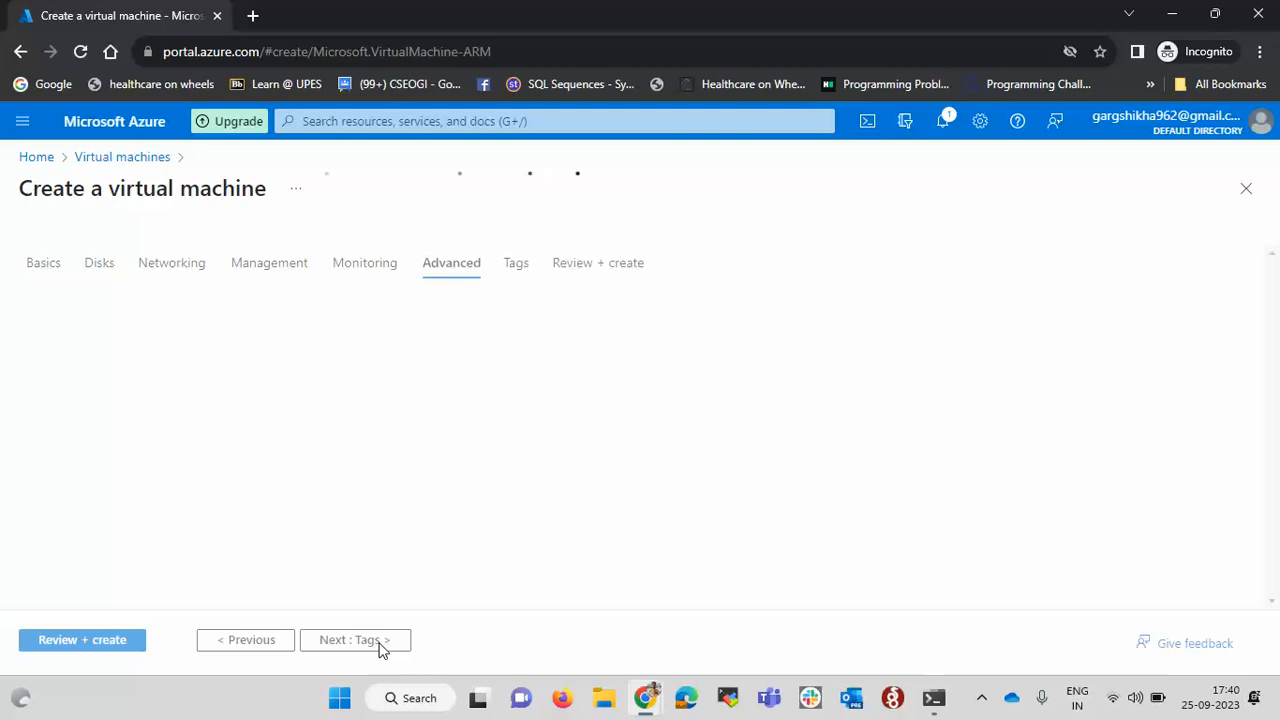
scroll(383, 458, down, 5)
scroll(383, 458, up, 2)
scroll(384, 455, down, 1)
scroll(384, 455, down, 3)
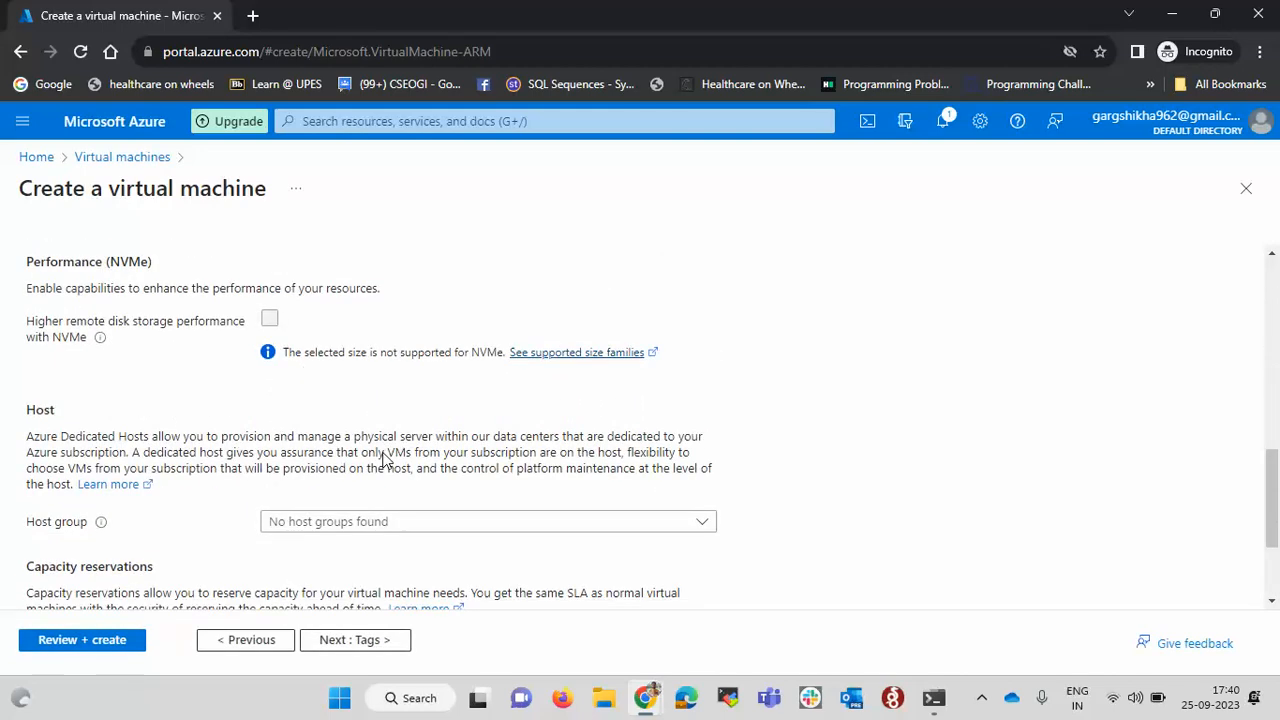
scroll(383, 457, up, 2)
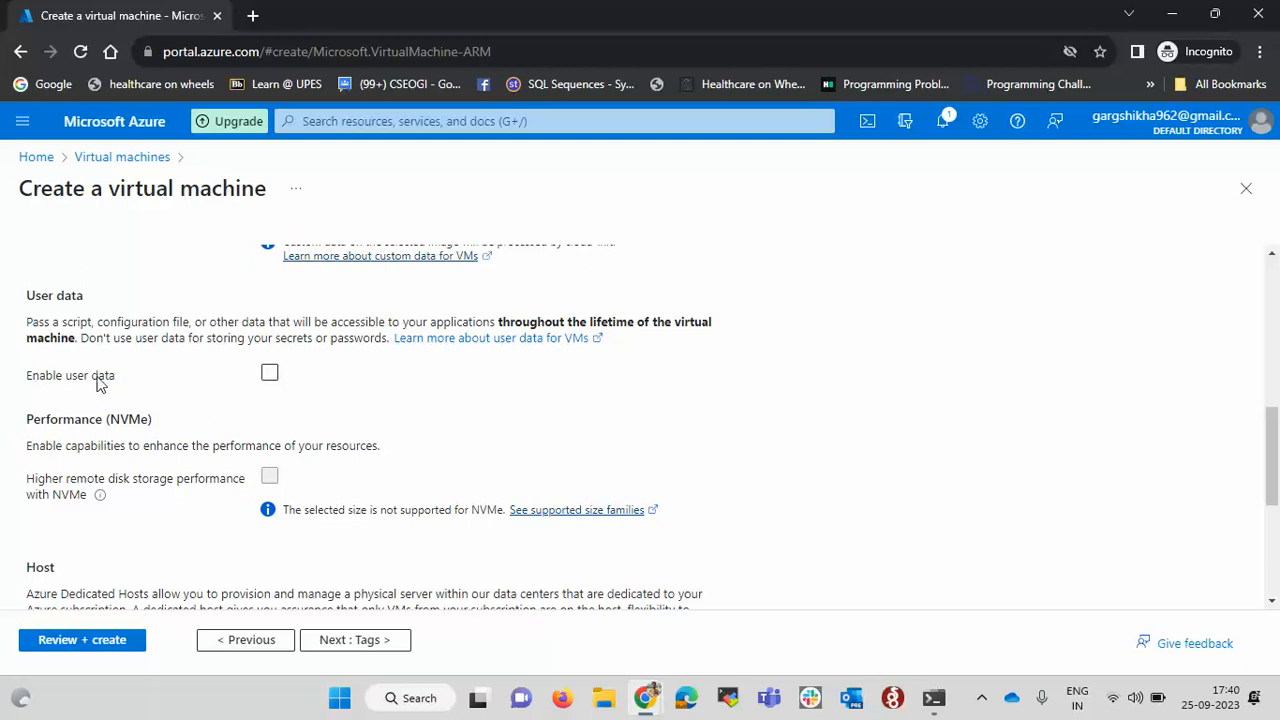
- Enable user data to preview its entry field, and disable it again
click(269, 376)
click(301, 442)
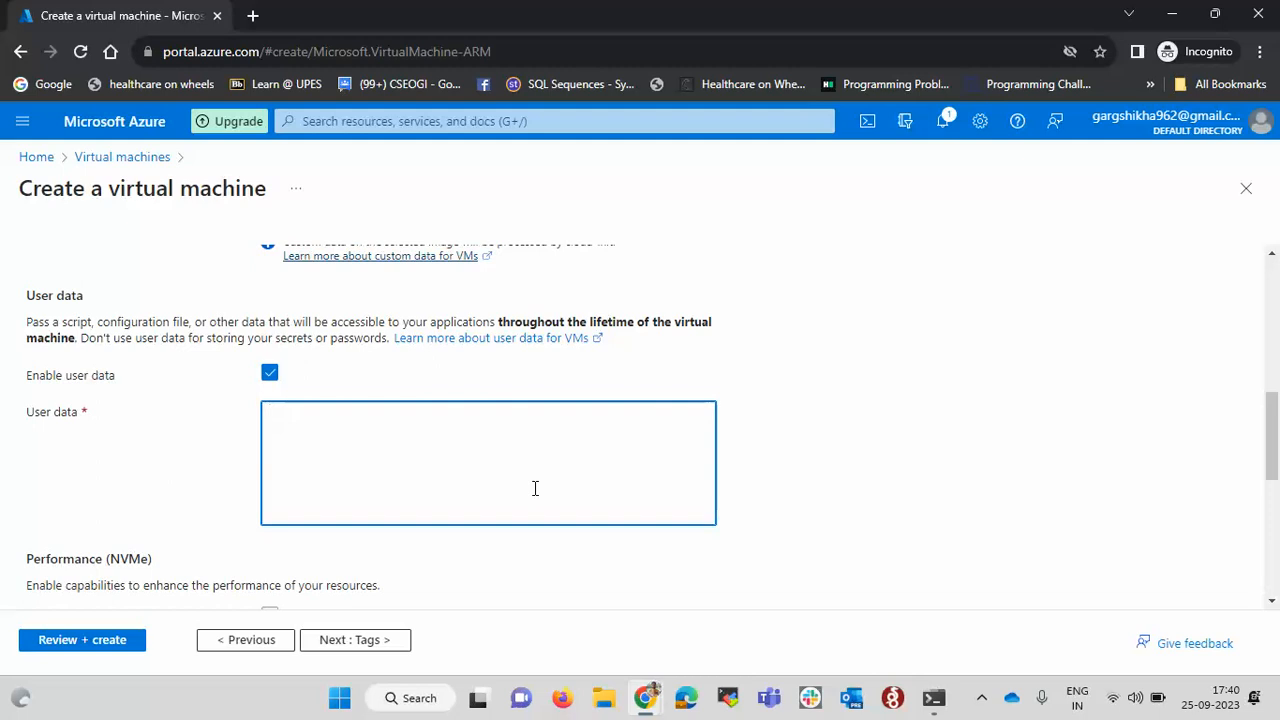
click(271, 376)
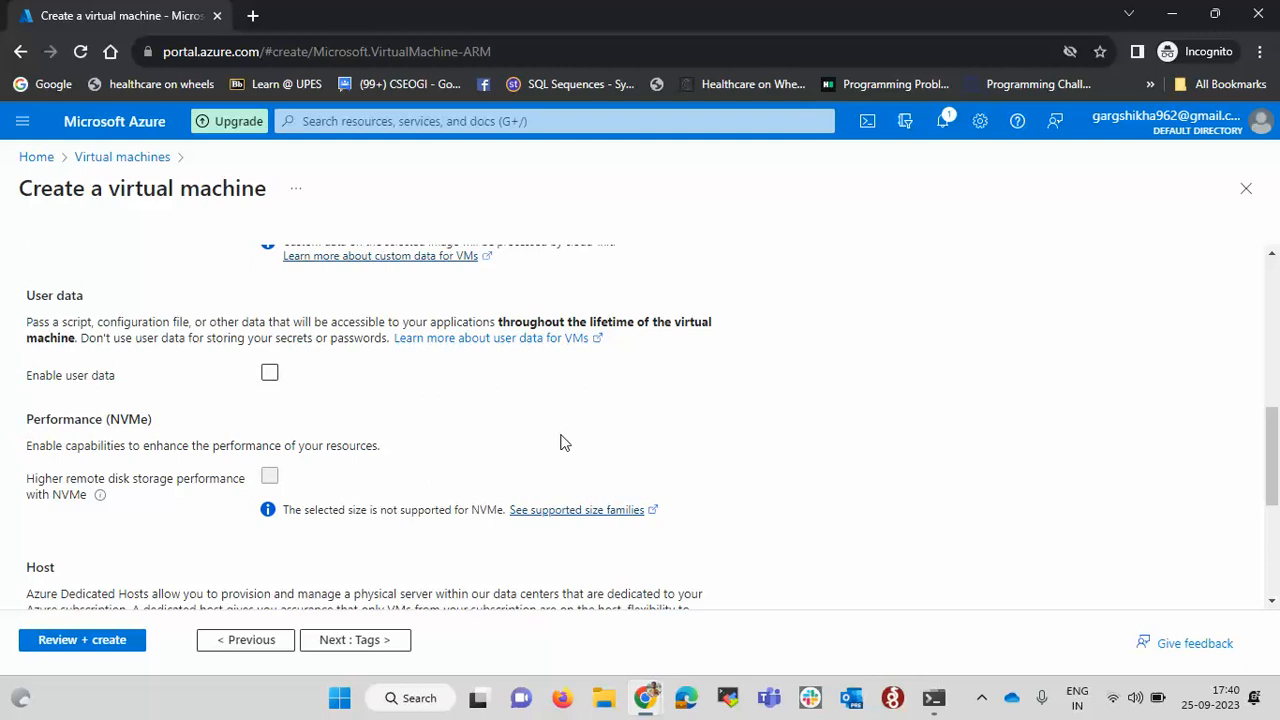
- Look over the host, capacity reservation and proximity placement settings, and proceed past the tags to the final review without adding any
scroll(561, 443, down, 3)
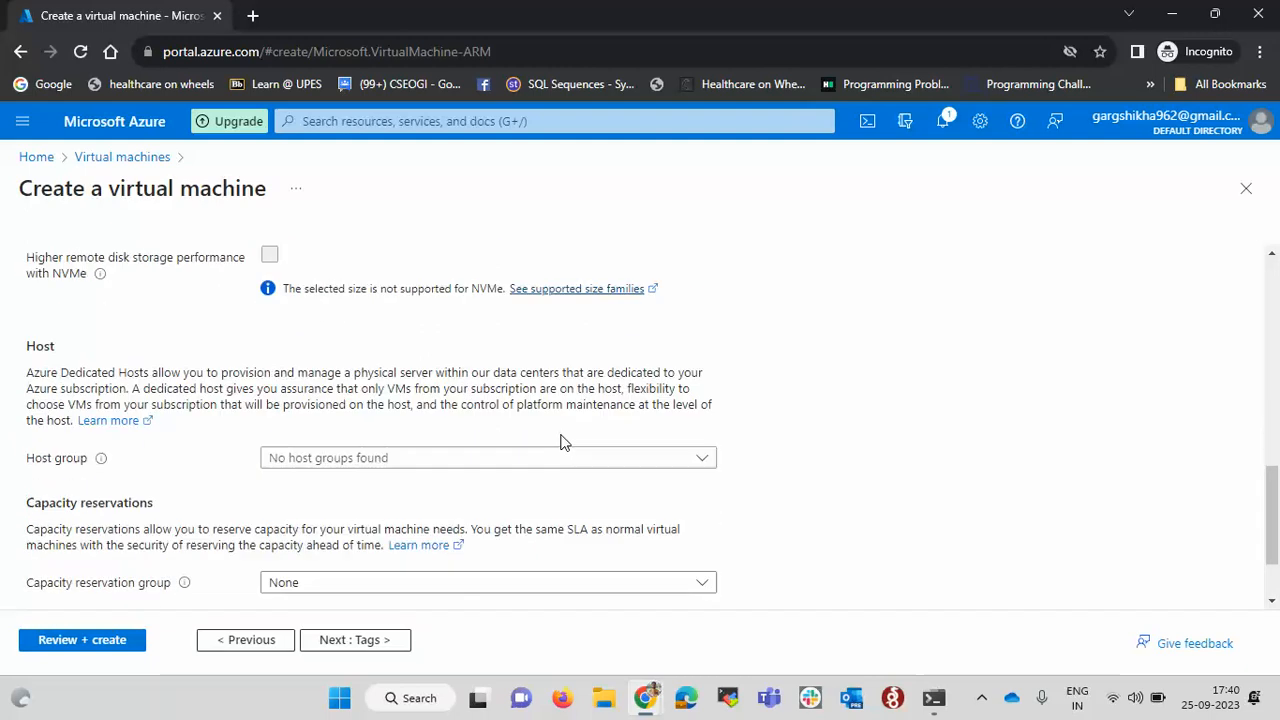
scroll(500, 477, up, 2)
scroll(491, 569, down, 3)
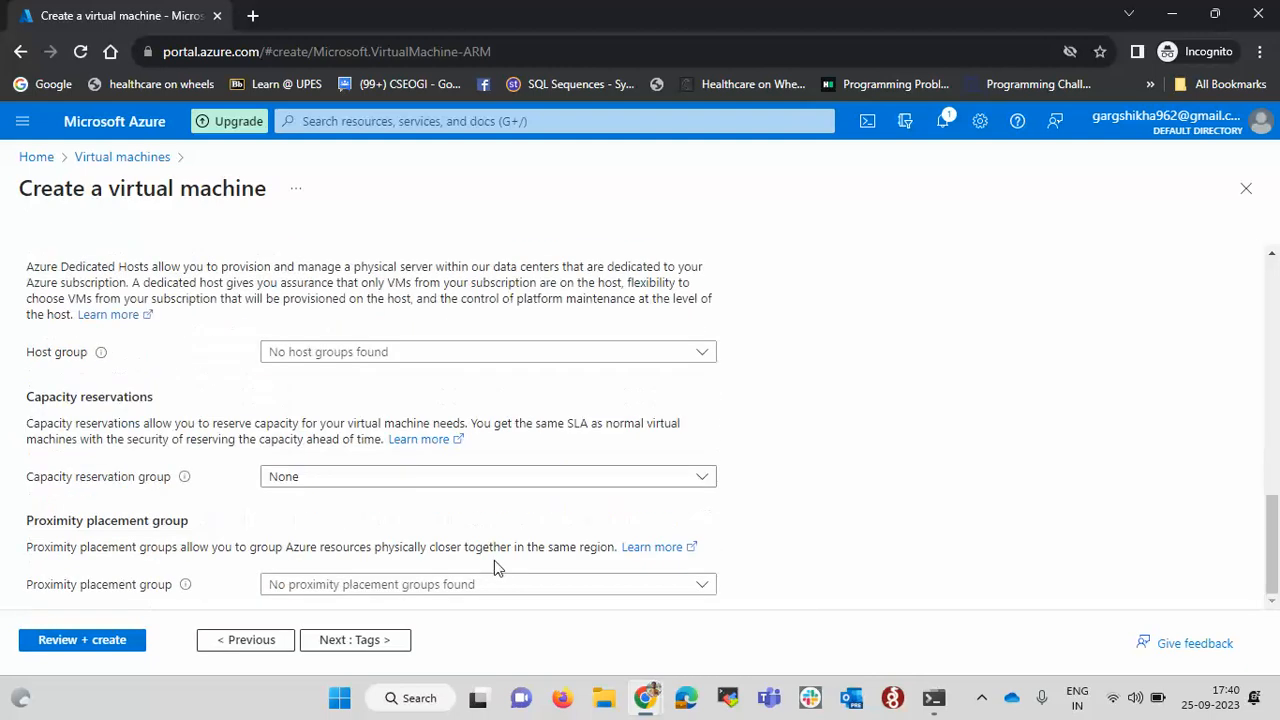
click(370, 640)
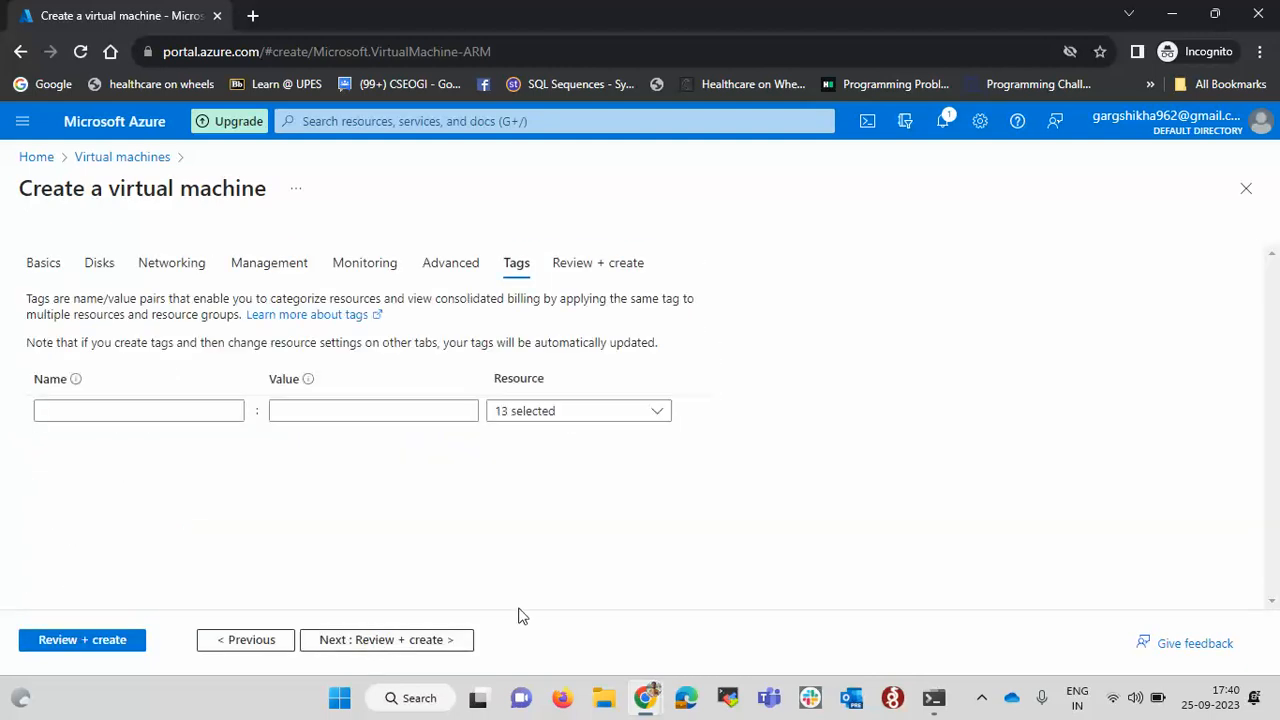
click(398, 641)
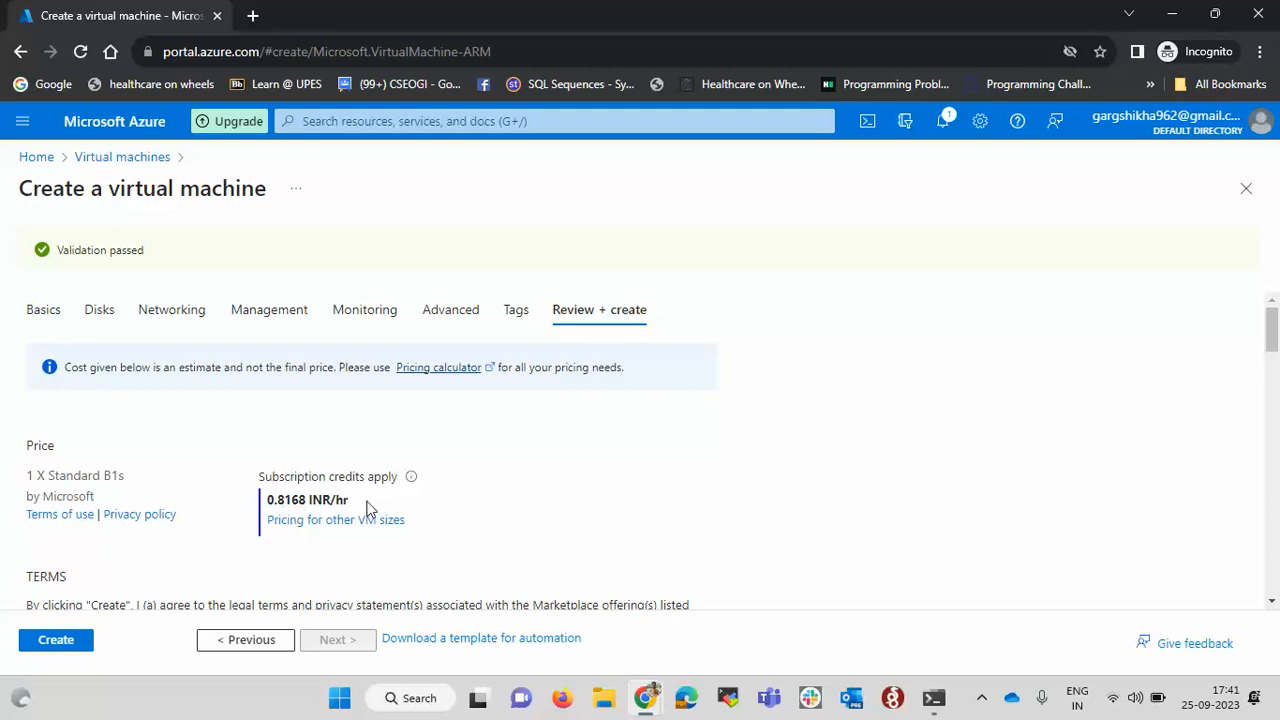
- Review the configuration summary, create the virtual machine and save its private key as PEM file example-keypair in the C: drive's Y folder
scroll(367, 505, down, 5)
scroll(368, 500, down, 3)
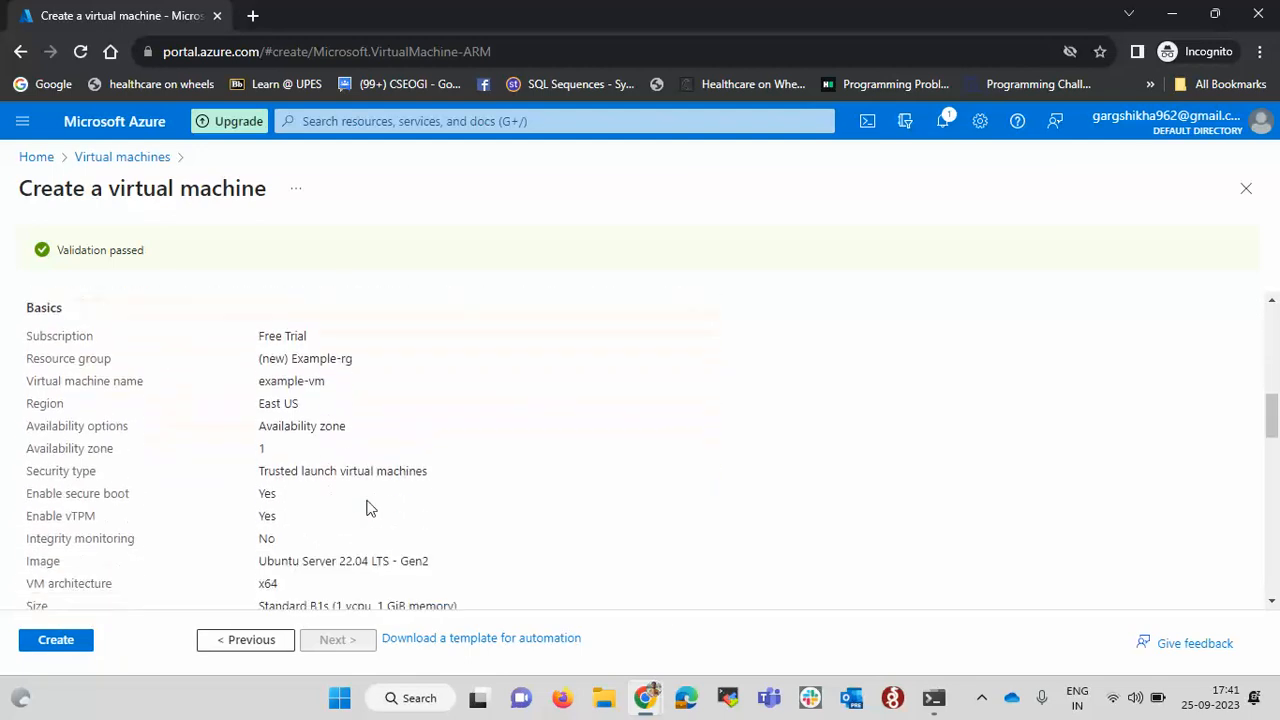
scroll(367, 509, down, 10)
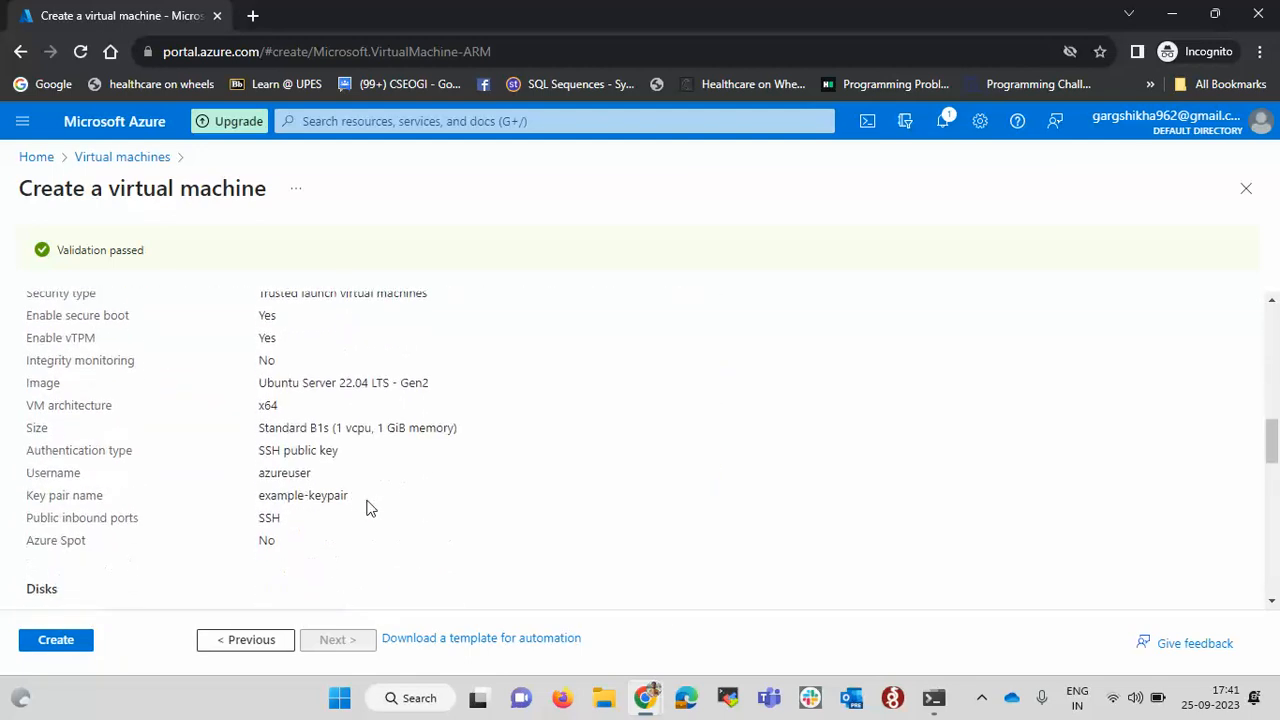
scroll(367, 508, down, 1)
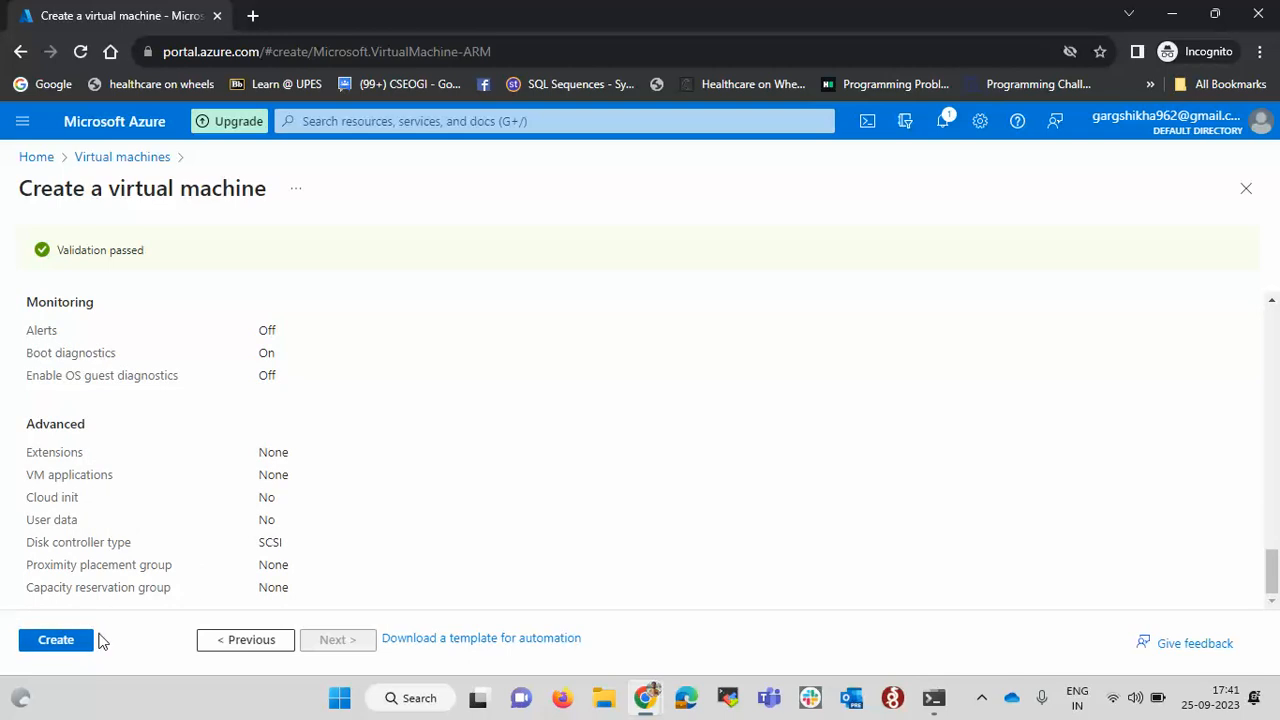
click(84, 642)
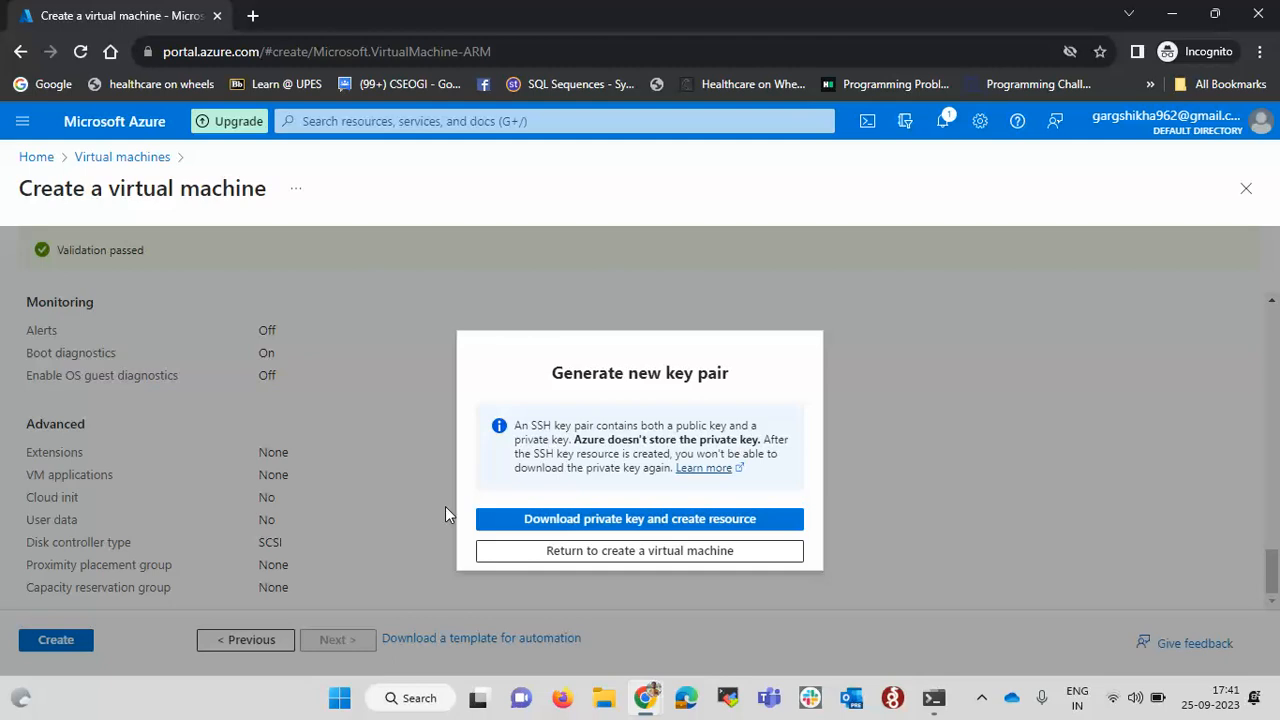
click(668, 520)
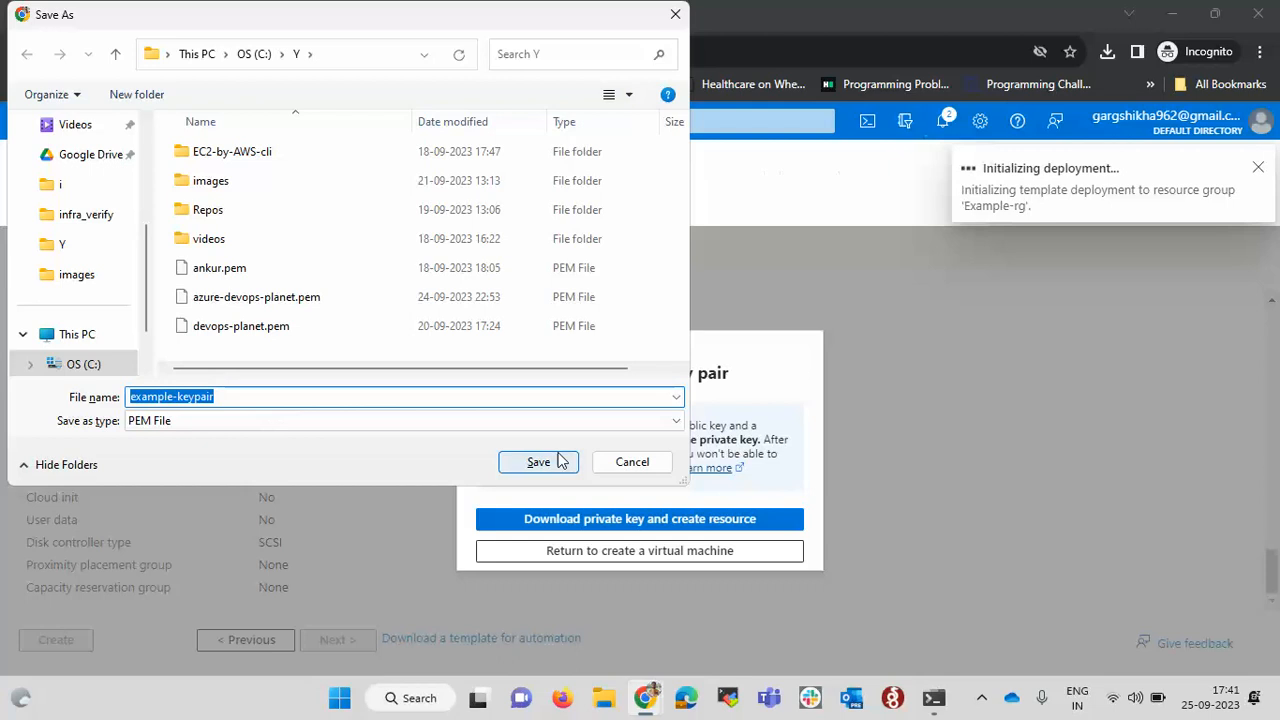
click(538, 462)
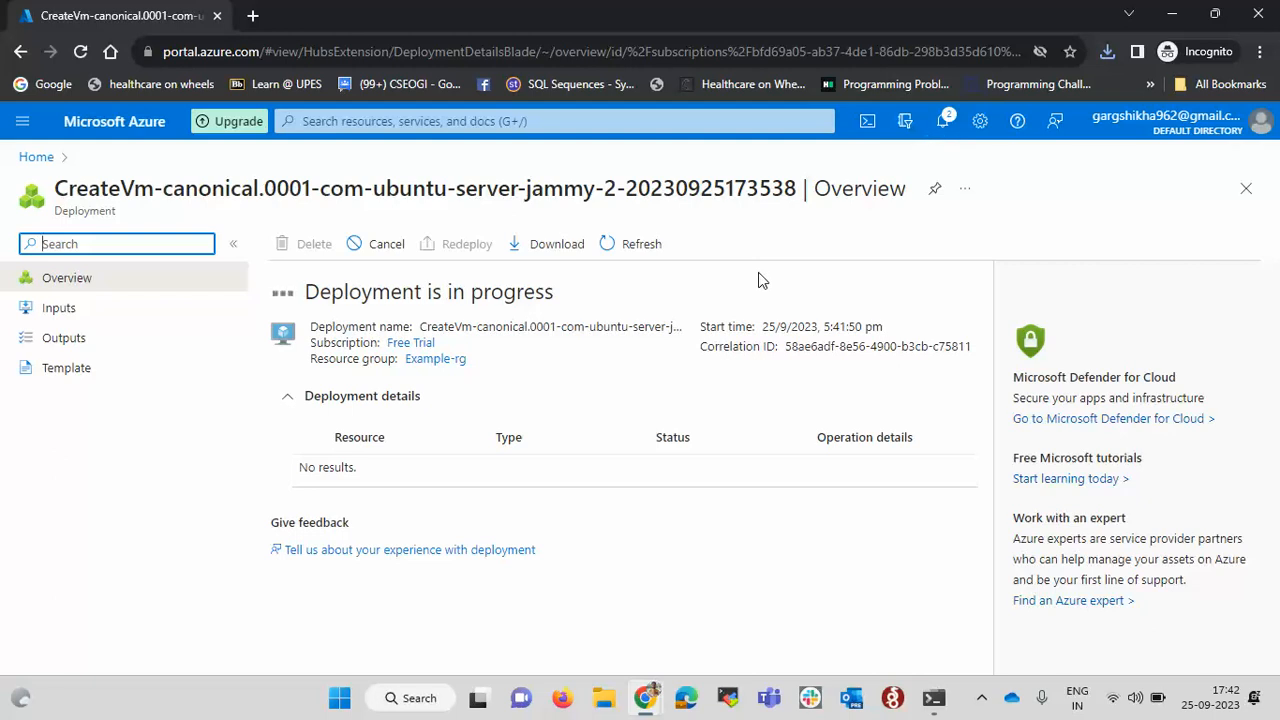
- Refresh the deployment status, open the deployed example-vm resource and dismiss the deployment notification
click(640, 250)
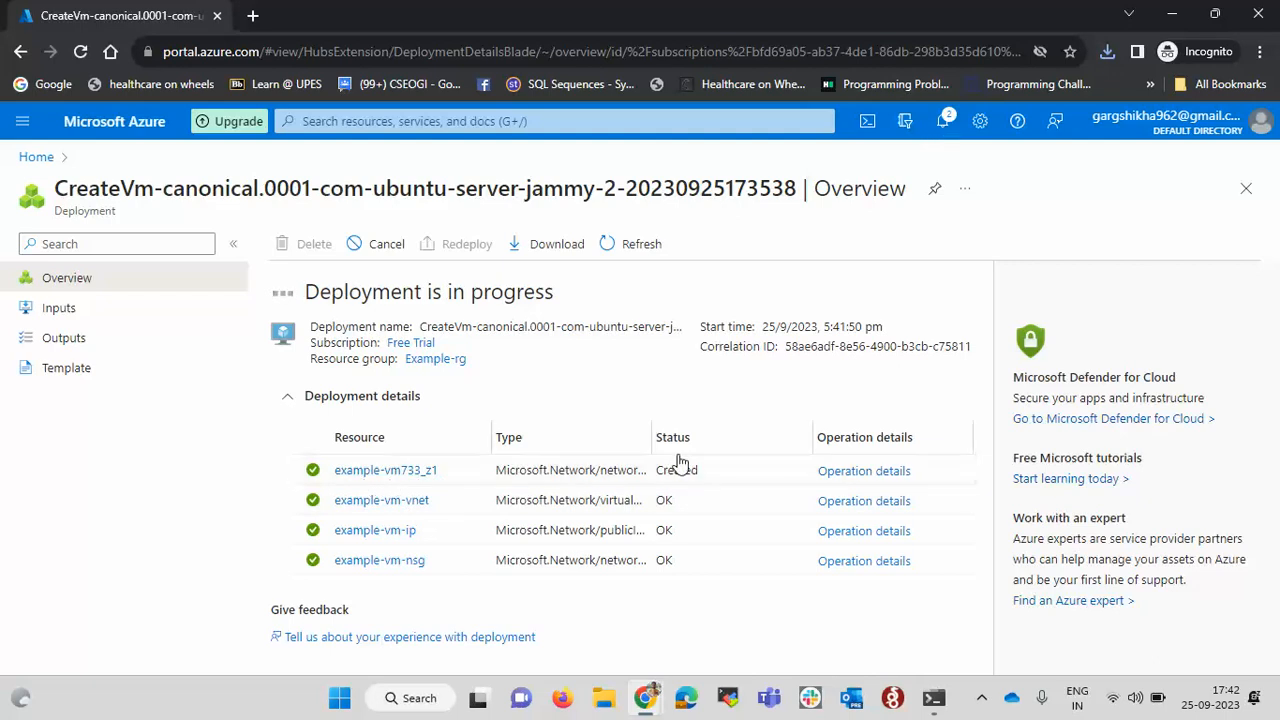
click(607, 260)
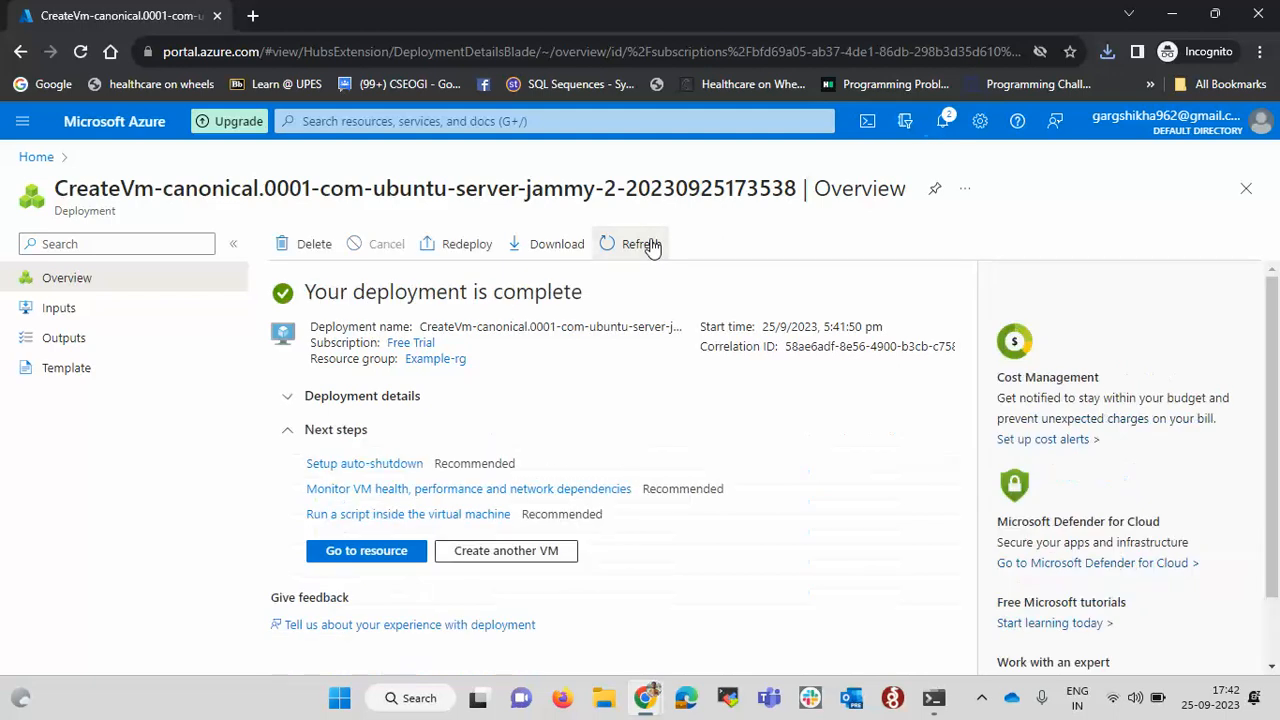
drag(316, 291, 603, 290)
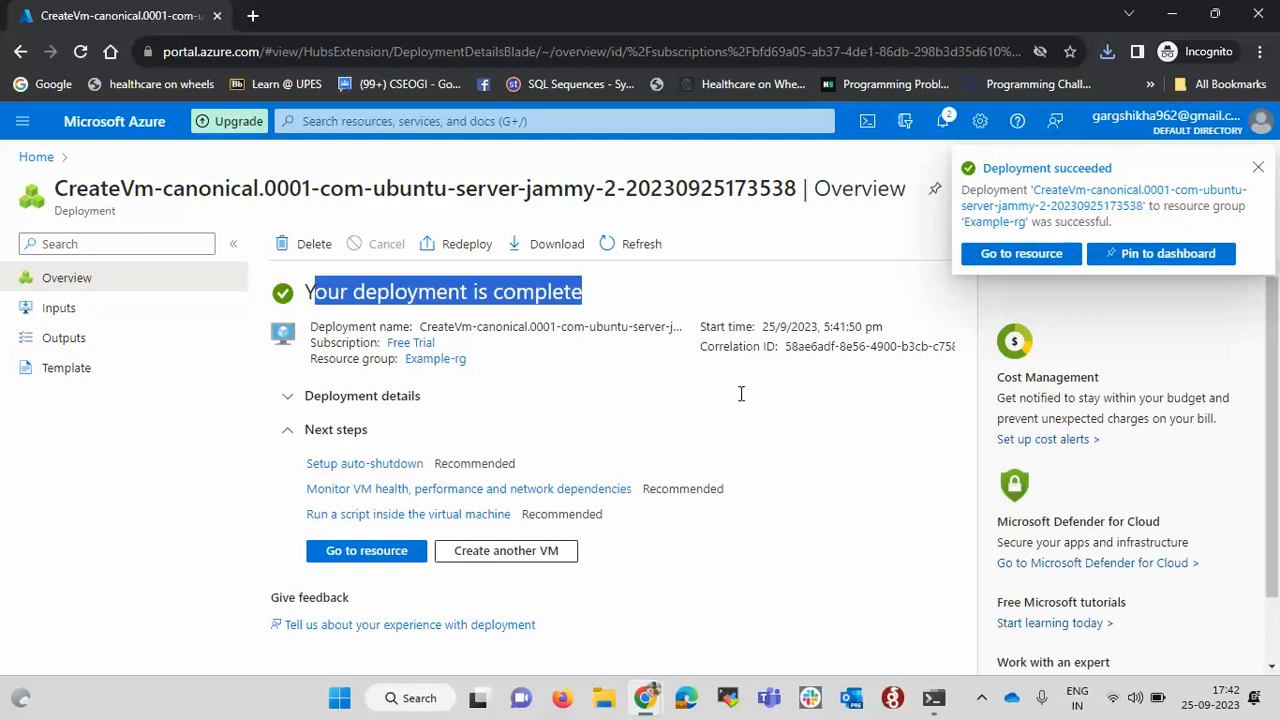
click(368, 562)
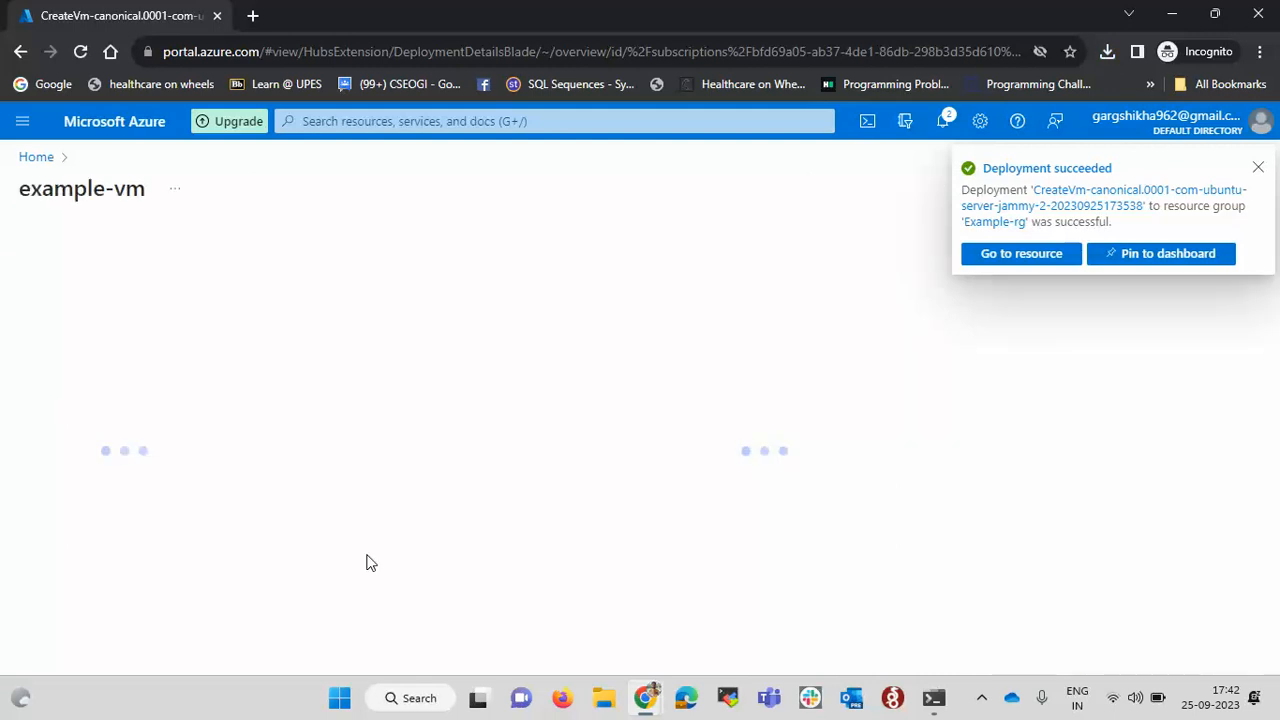
click(1260, 167)
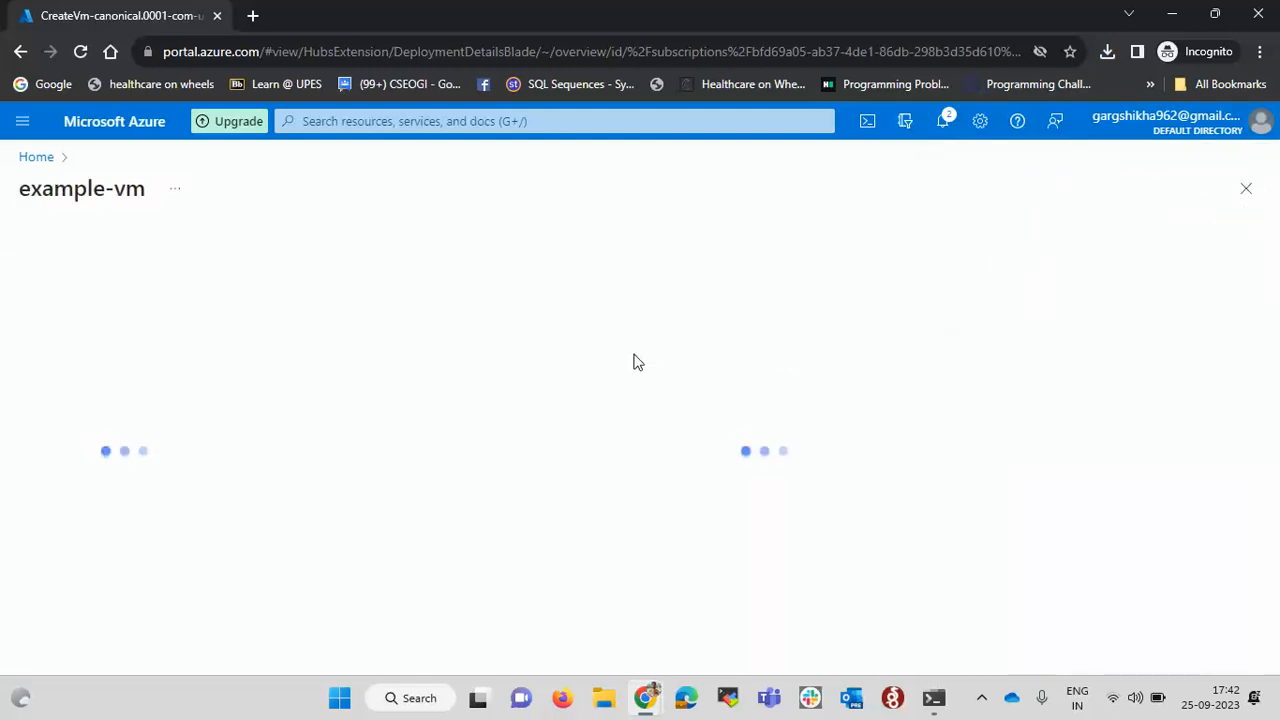
- Examine the example-vm overview, including its essentials, operating system, networking, size, disk, availability and security properties
drag(55, 192, 192, 198)
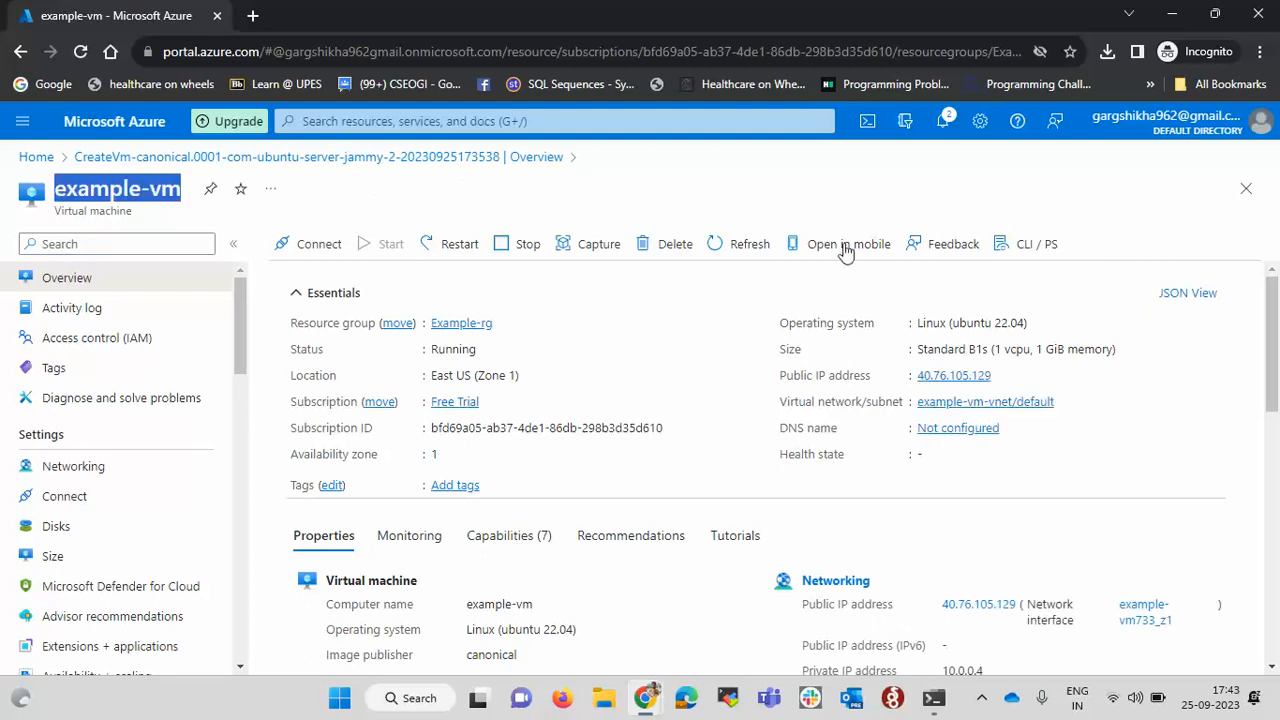
scroll(672, 484, down, 3)
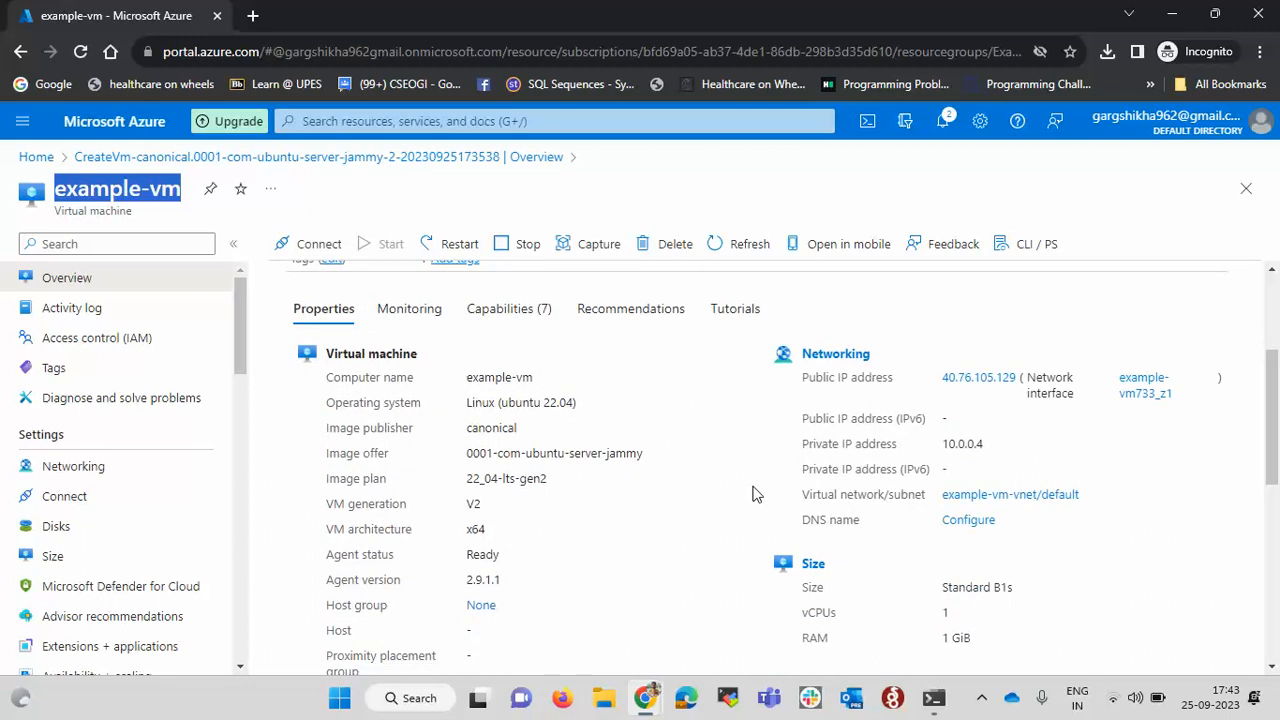
scroll(752, 491, down, 2)
scroll(752, 491, up, 4)
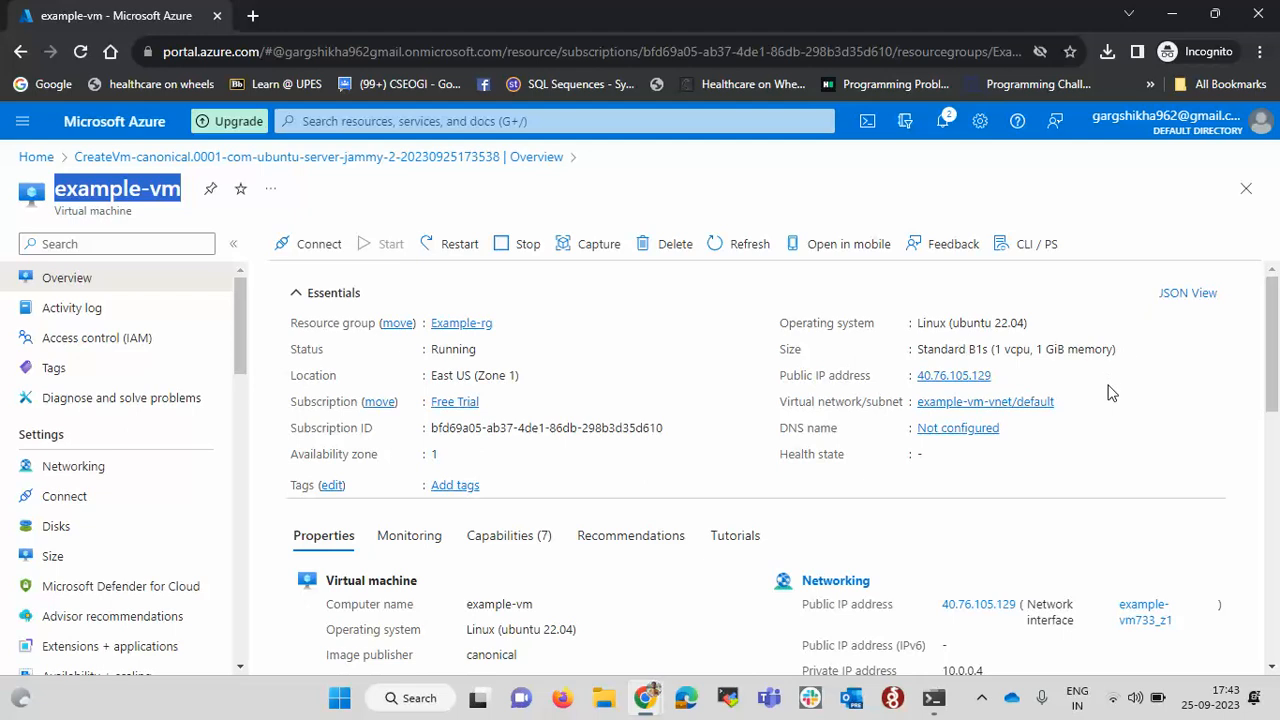
drag(917, 322, 1028, 322)
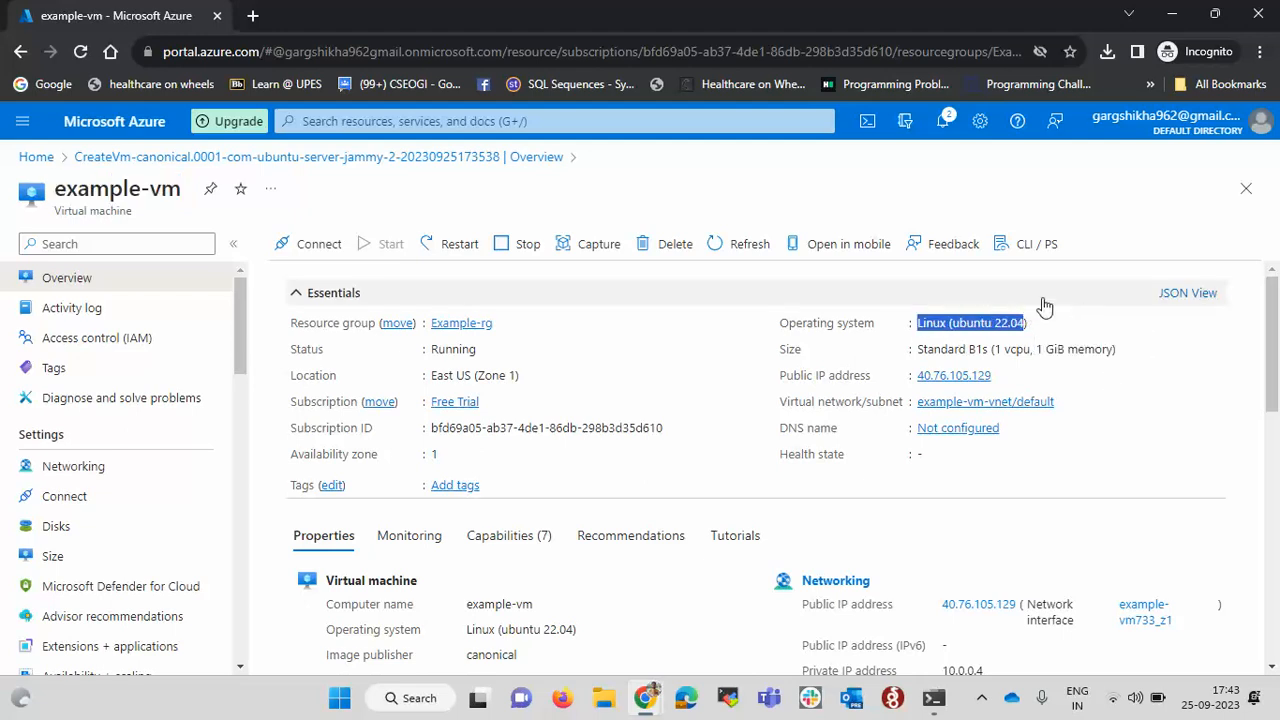
scroll(663, 529, down, 3)
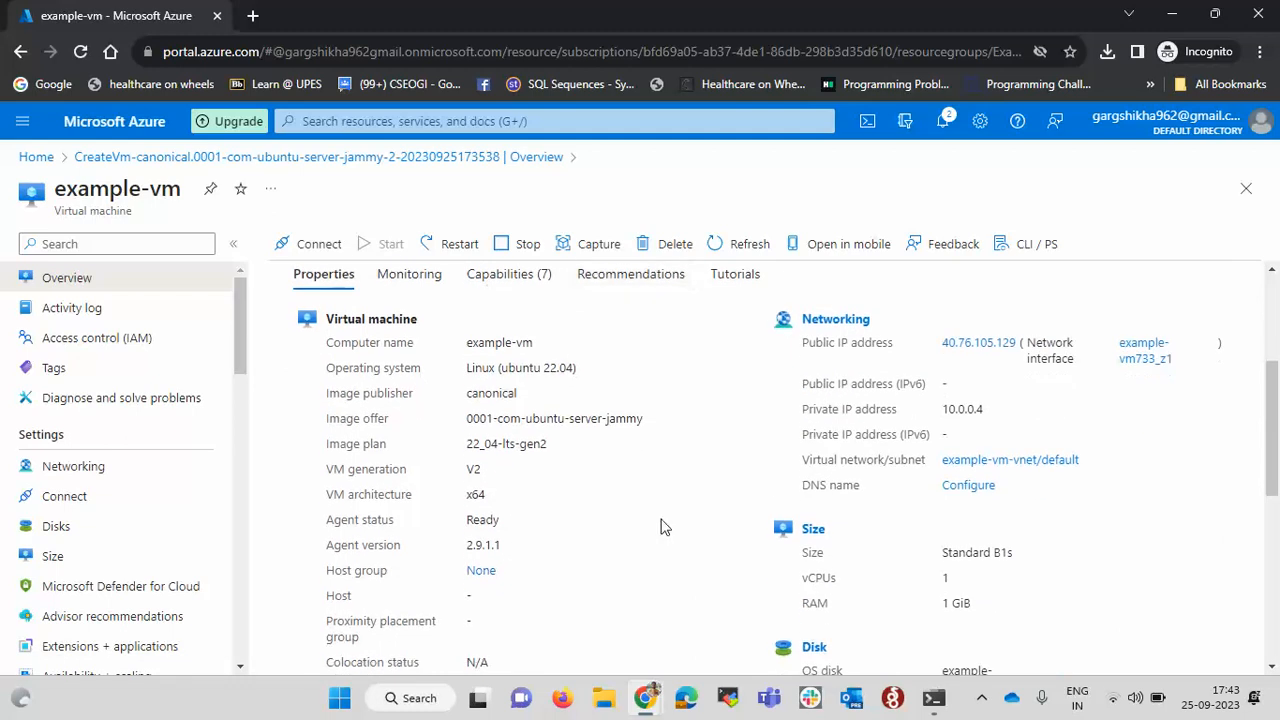
scroll(663, 527, down, 3)
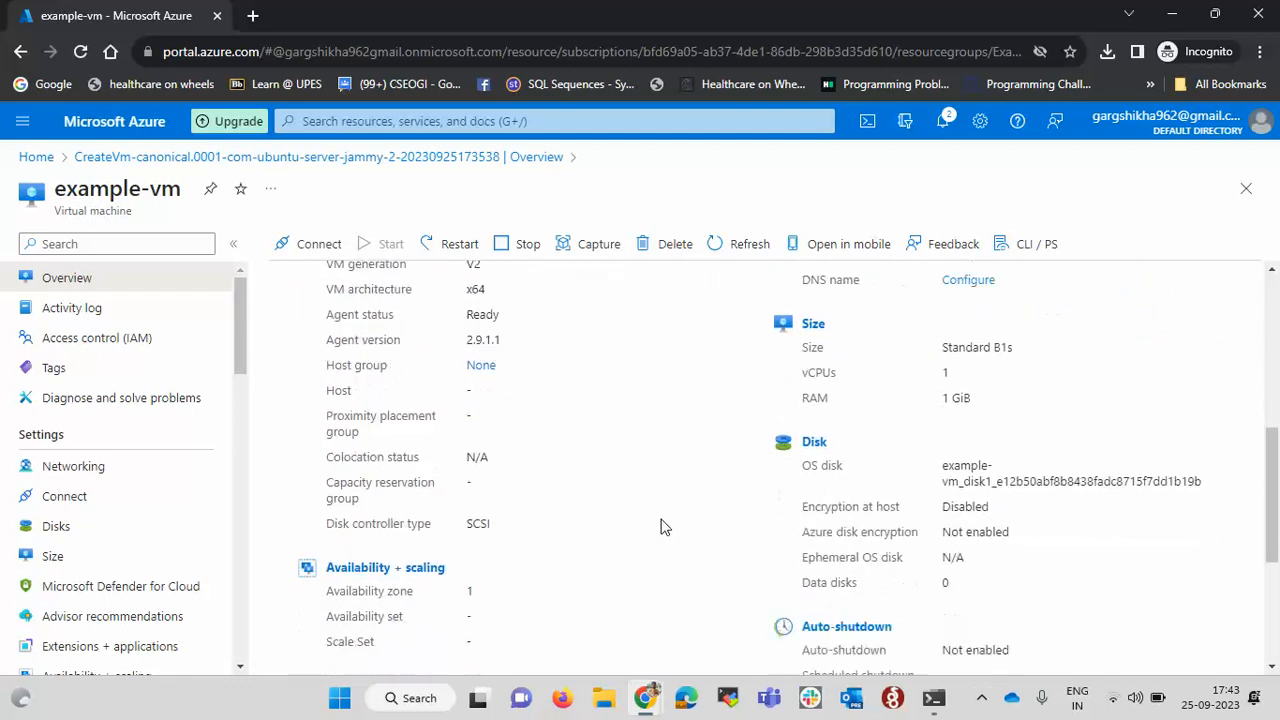
scroll(663, 527, down, 2)
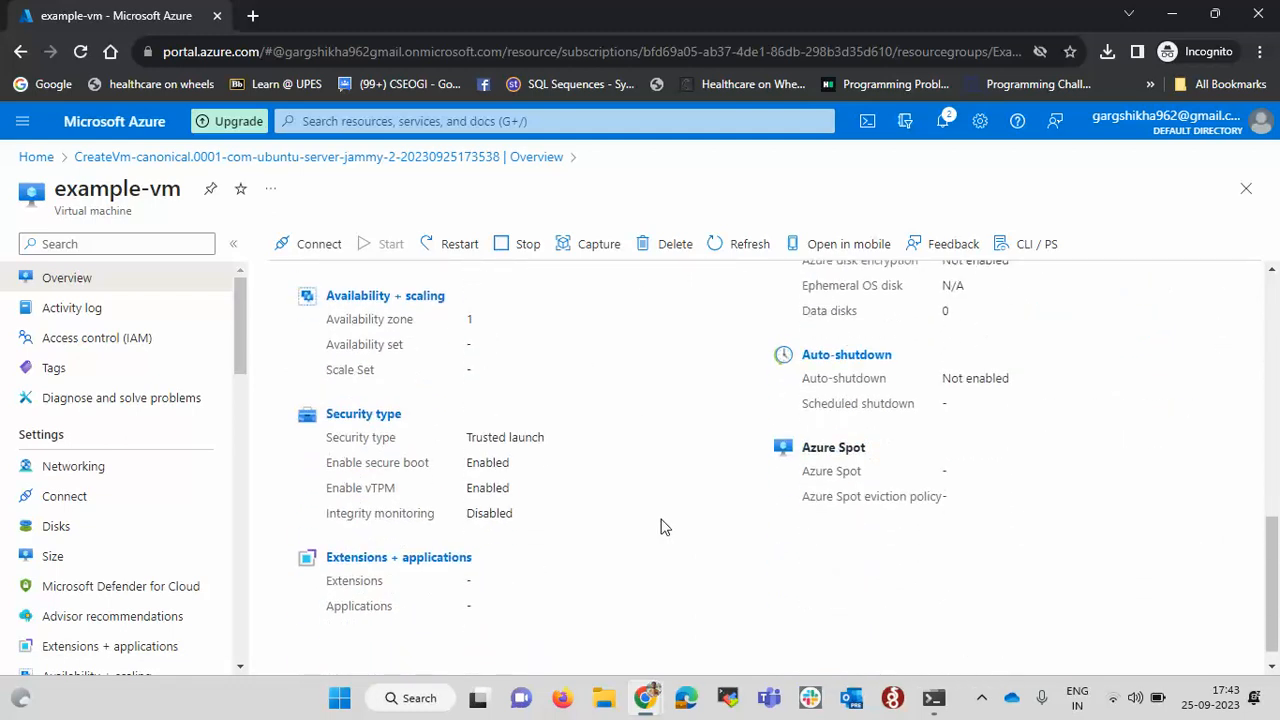
scroll(662, 527, up, 8)
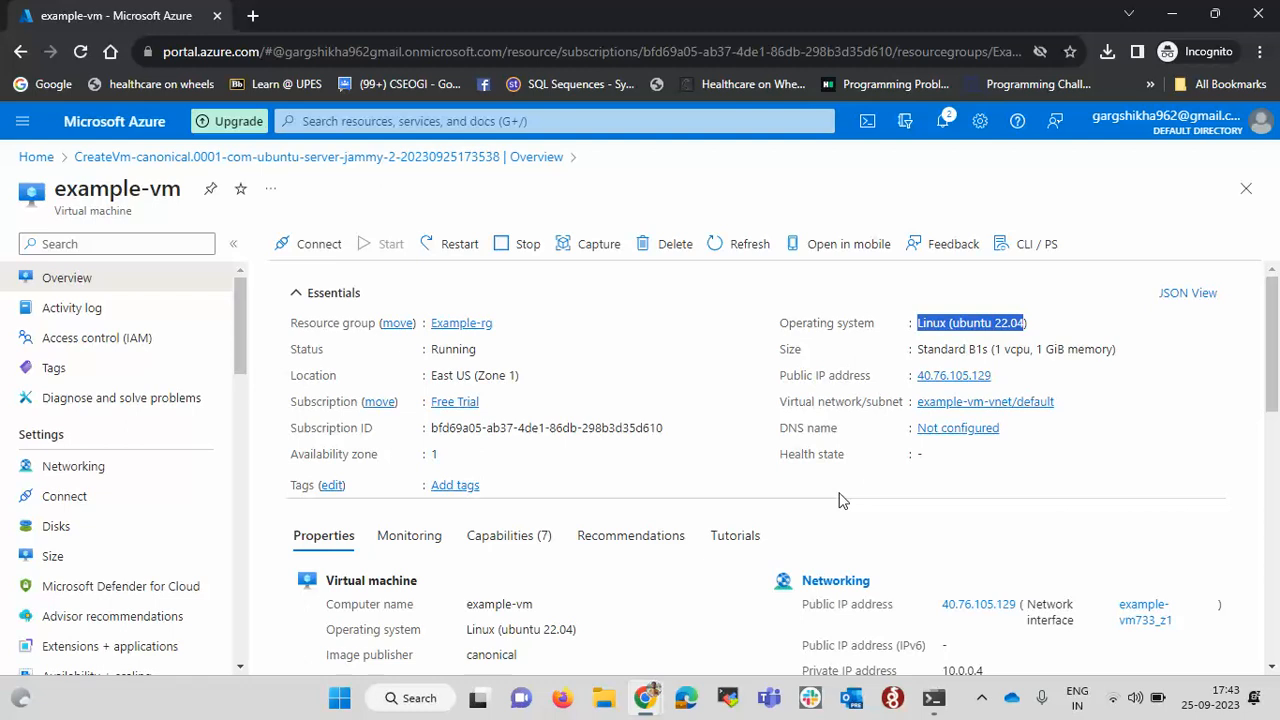
key(alt+Tab)
key(alt+Tab)
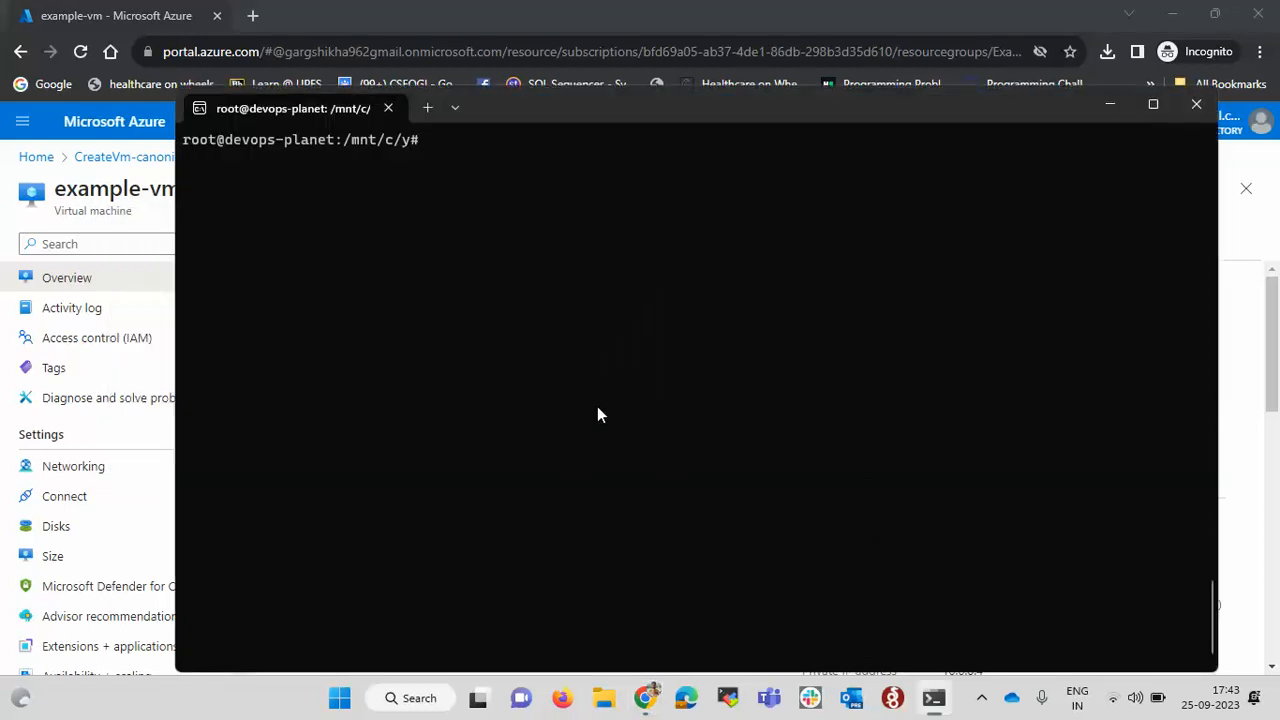
text(ssh -i exa)
key(Tab)
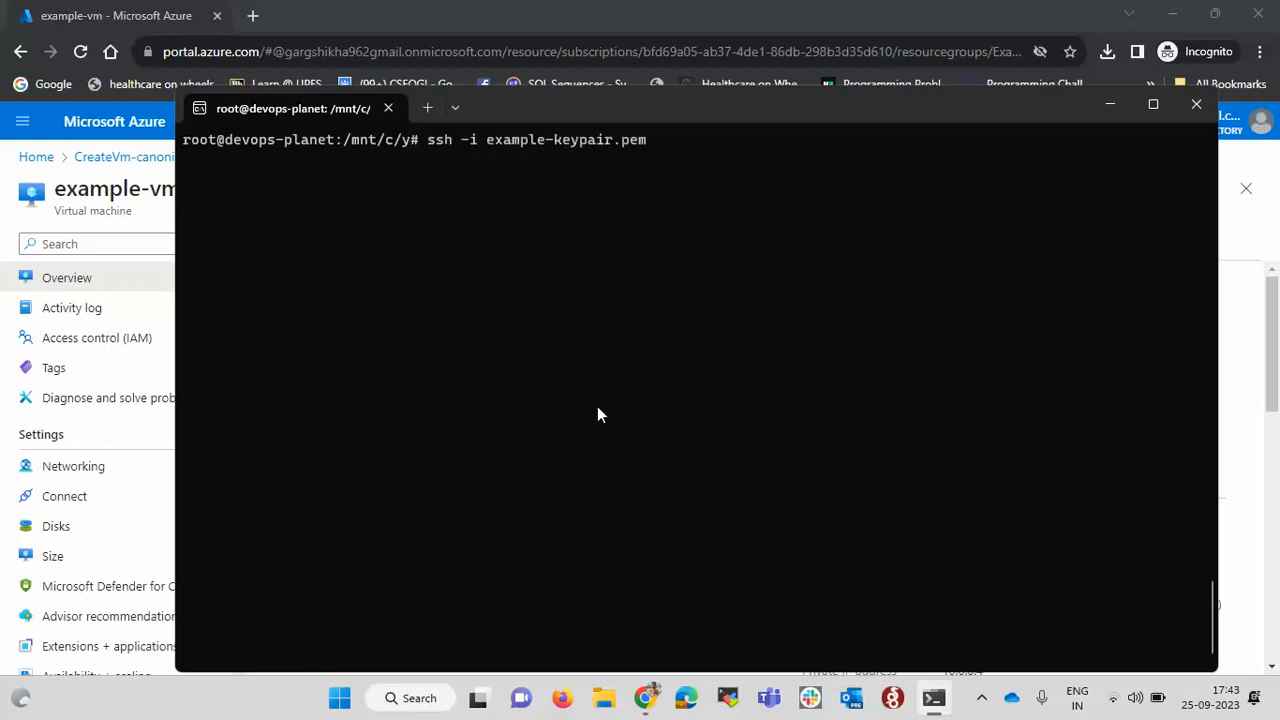
text(azureusr)
key(alt+Tab)
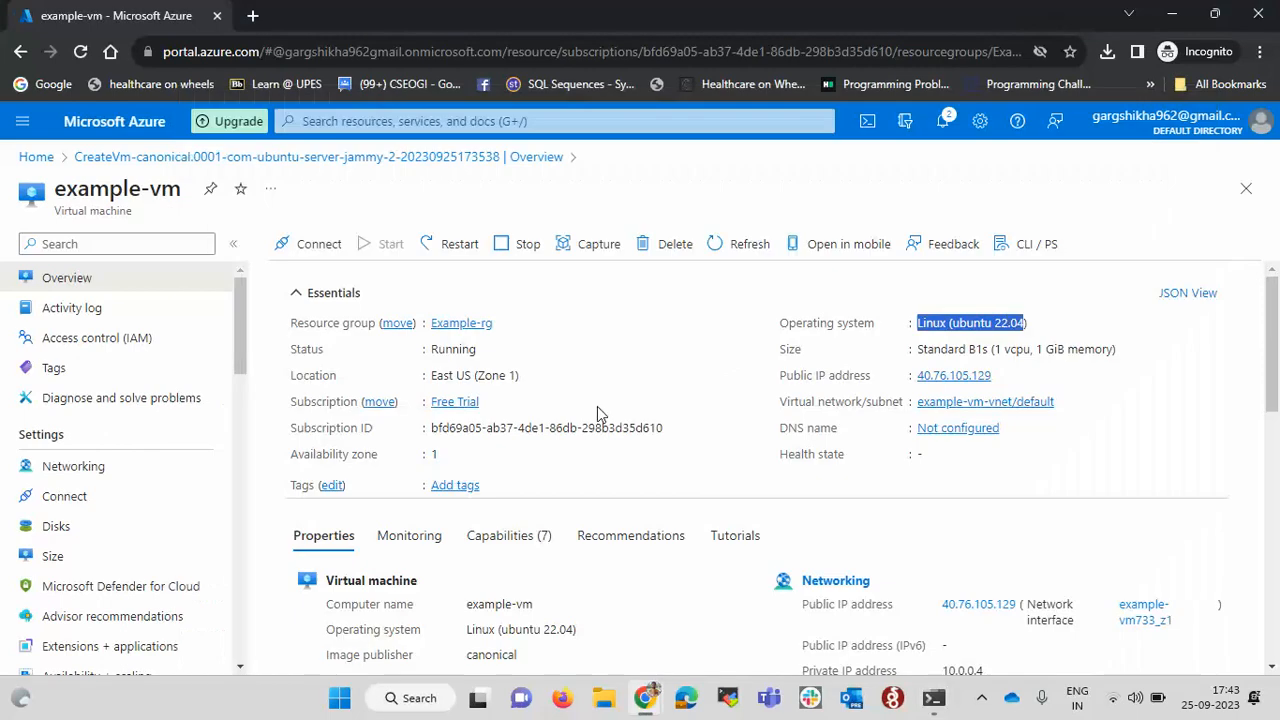
click(1003, 376)
key(alt+Tab)
key(ctrl+v)
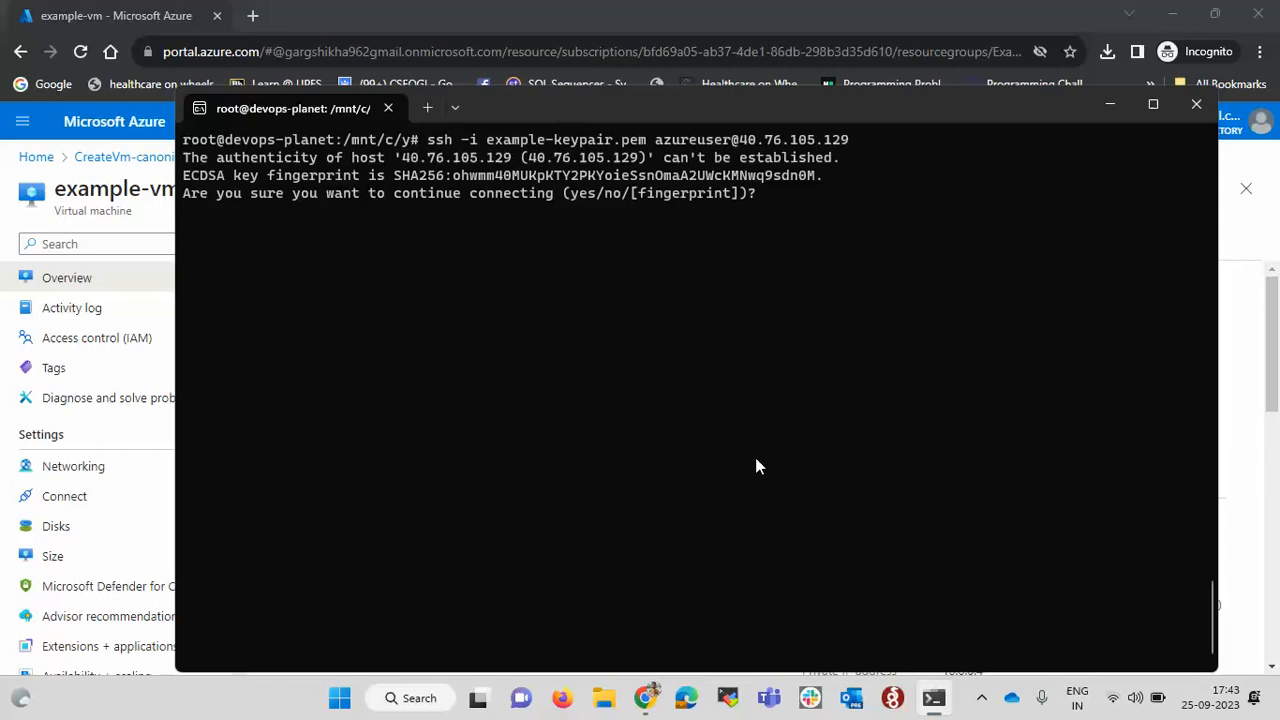
text(yes)
key(Return)
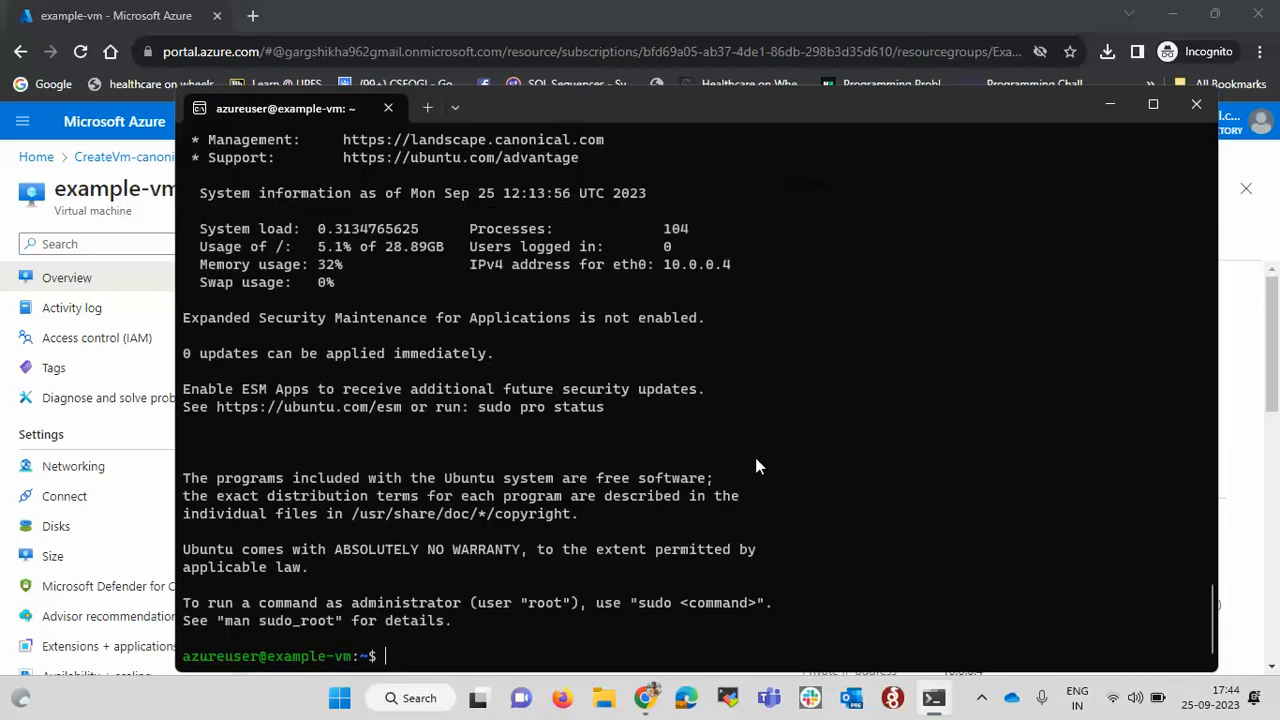
- Run df -hT on example-vm and examine the size of the root filesystem
drag(350, 656, 181, 662)
click(402, 648)
text(df -hT)
key(Return)
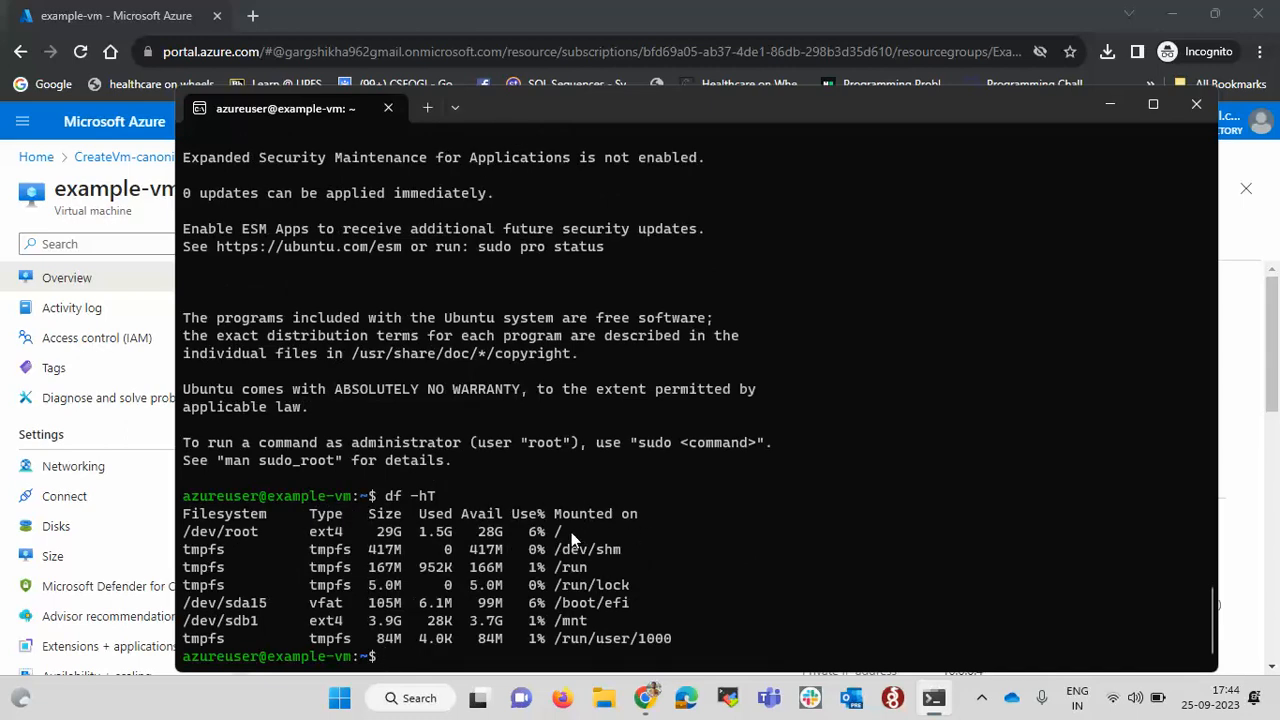
drag(571, 535, 183, 538)
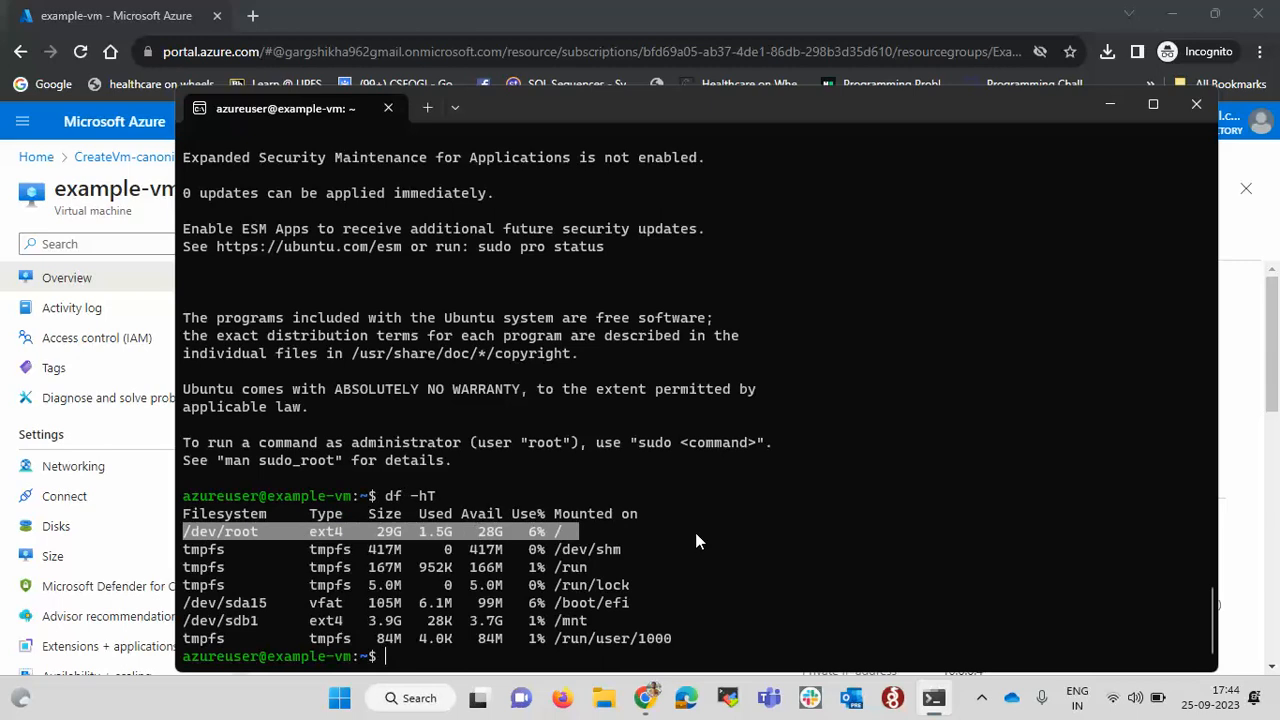
key(ctrl+c)
- Switch back to the Azure portal and look over the example-vm overview page
key(alt+Tab)
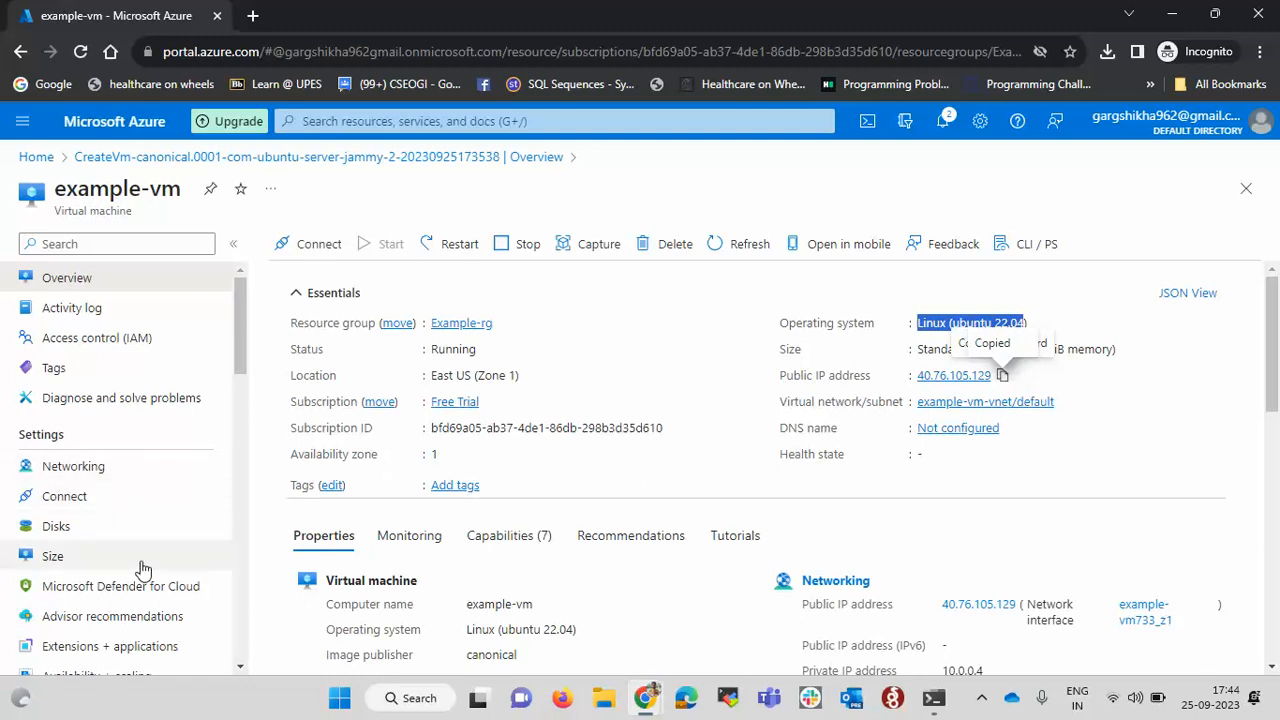
scroll(629, 509, down, 3)
scroll(629, 509, up, 3)
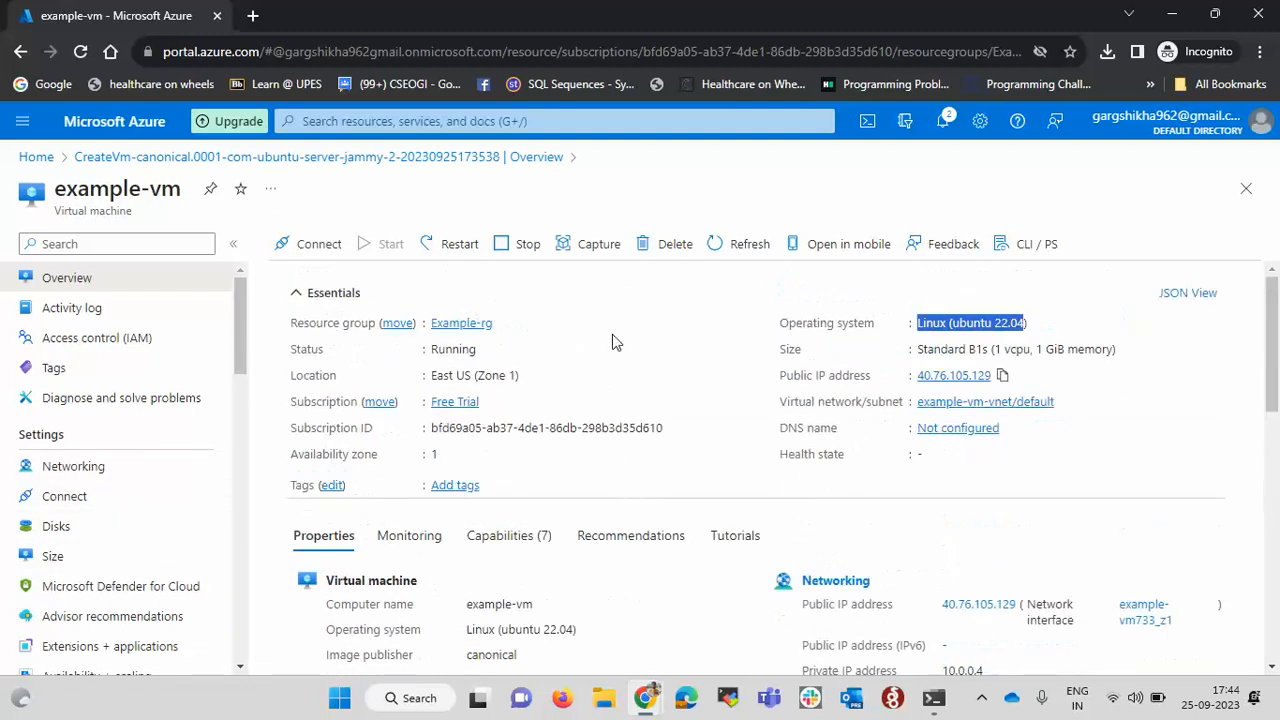